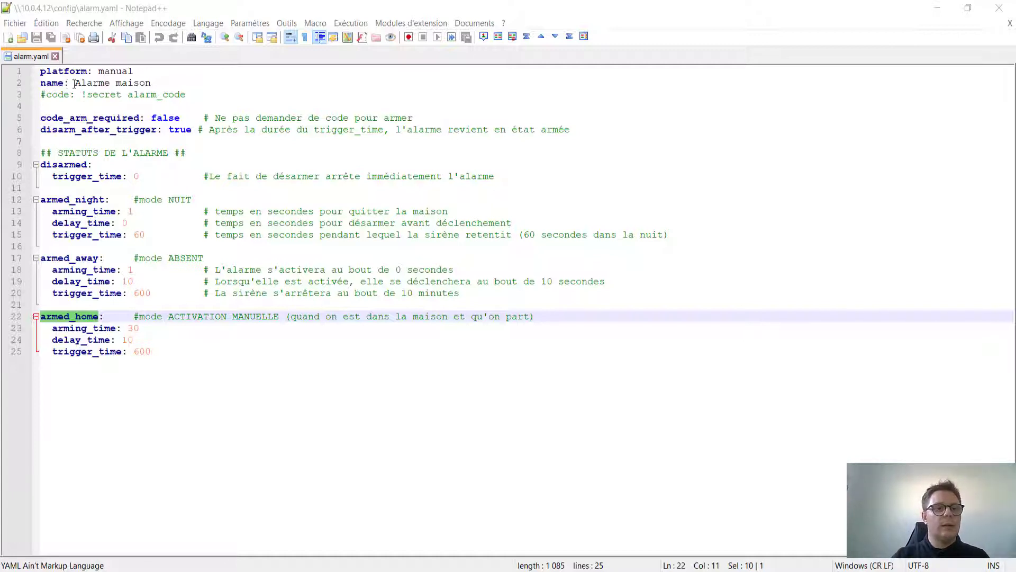
Review the general alarm settings in alarm.yaml: the name, the commented-out code, code_arm_required and disarm_after_trigger.
drag(160, 81, 80, 84)
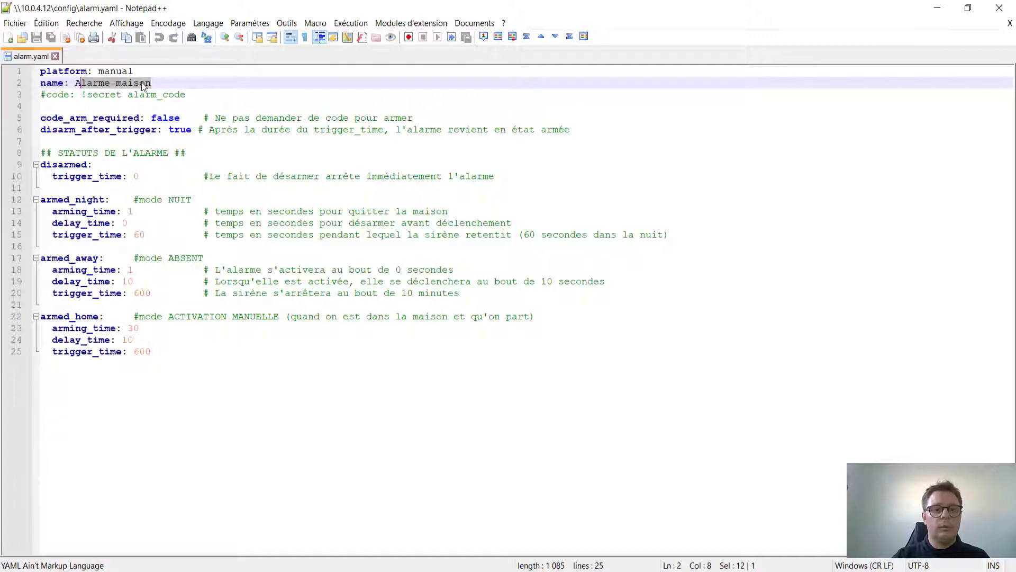
drag(192, 95, 84, 99)
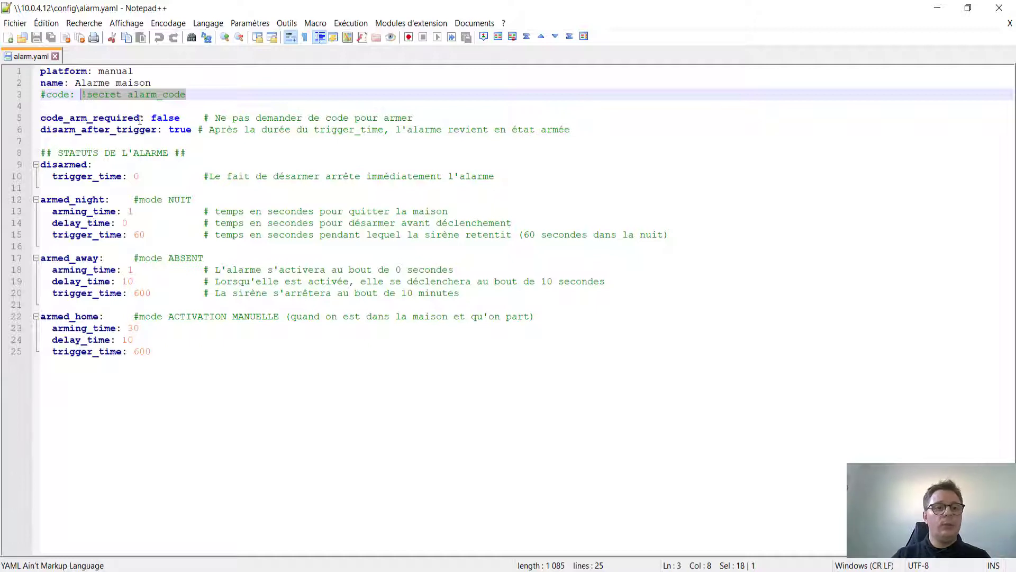
drag(141, 120, 71, 123)
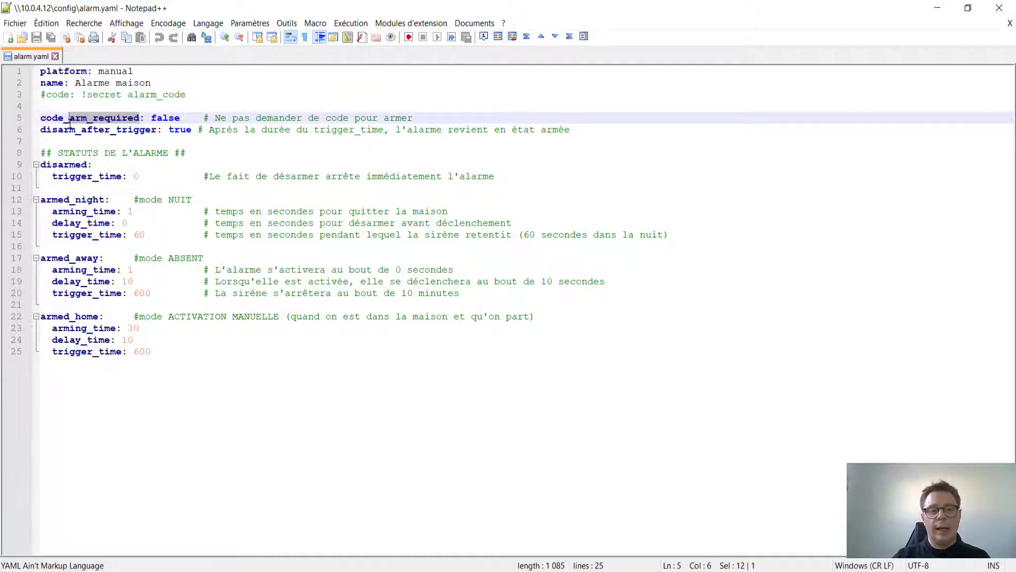
drag(157, 130, 40, 136)
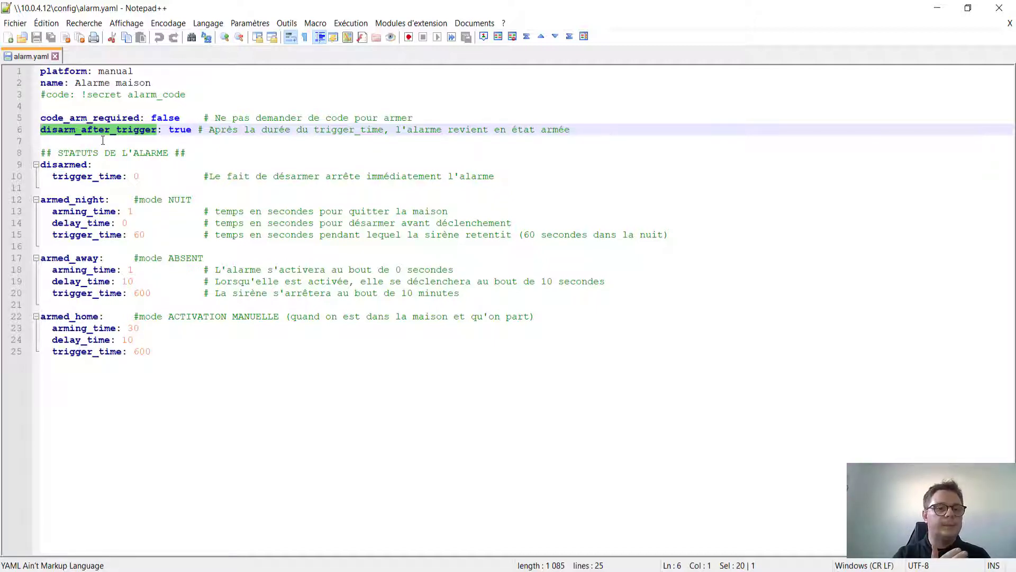
Review the alarm status sections disarmed, armed_night, armed_away and armed_home in the configuration file.
drag(188, 152, 40, 165)
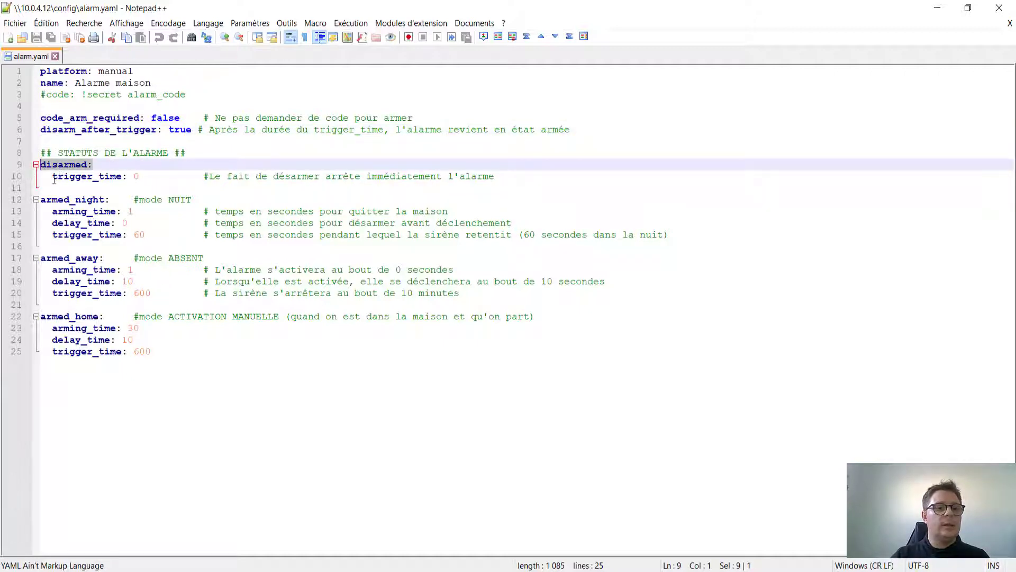
click(55, 200)
click(55, 258)
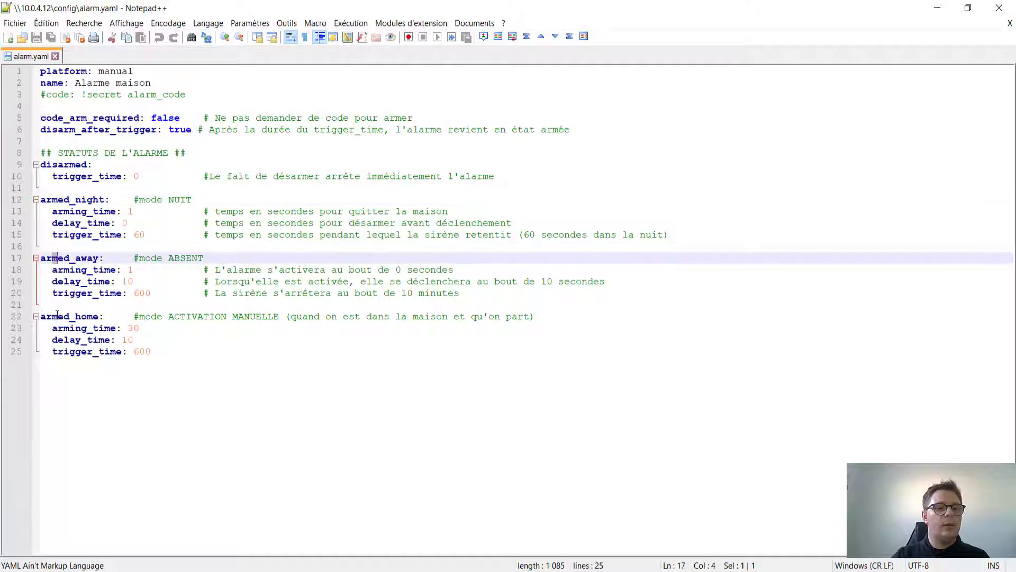
click(56, 316)
double_click(88, 199)
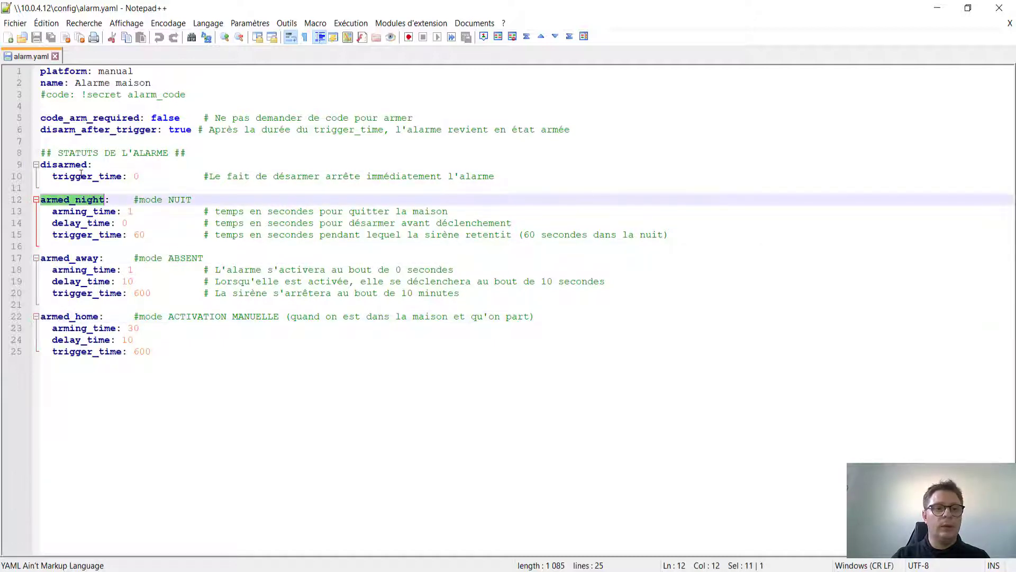
double_click(74, 164)
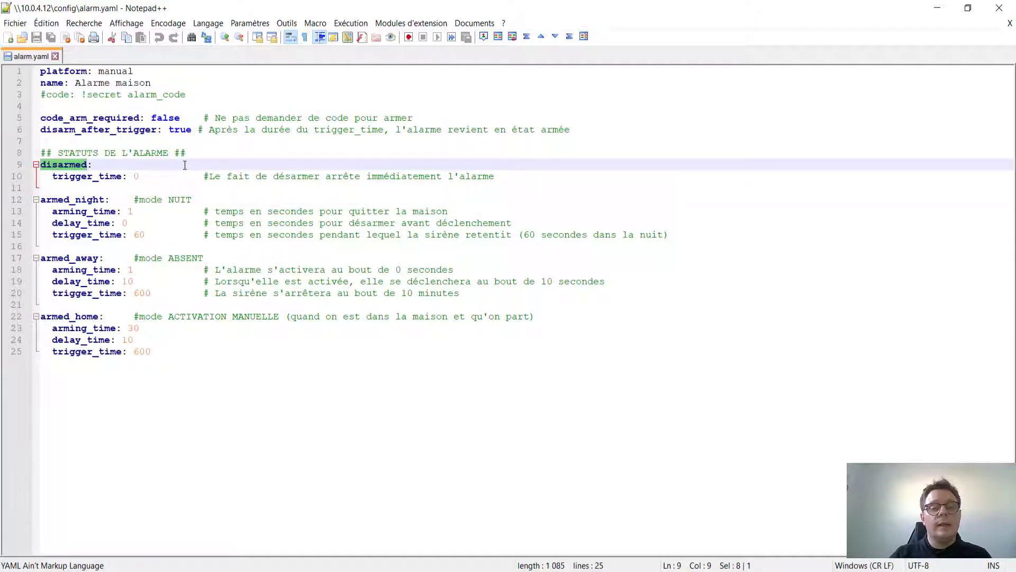
double_click(79, 199)
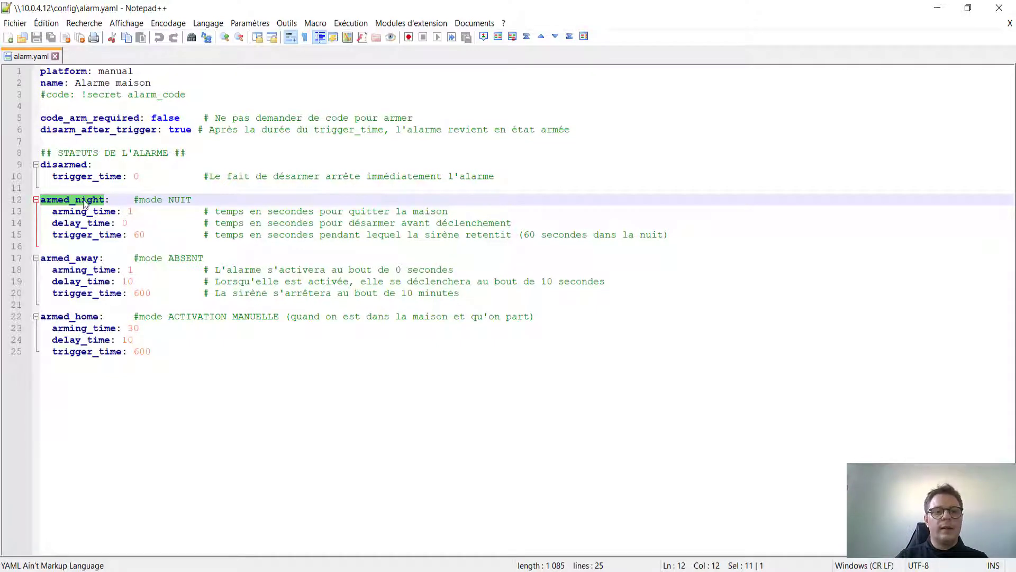
double_click(53, 258)
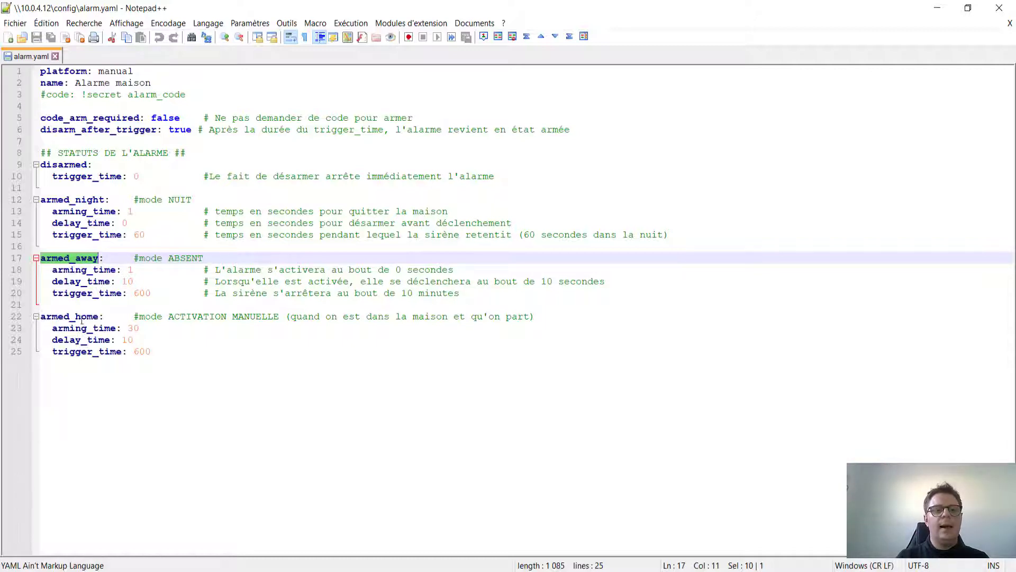
double_click(64, 317)
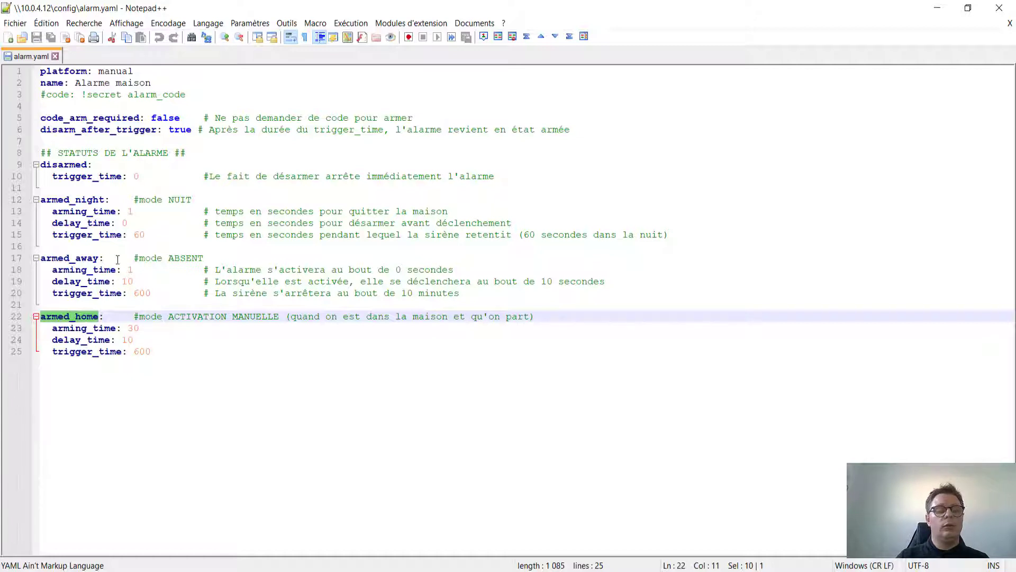
Examine the timing parameters of the armed modes, going through armed_night's arming_time, delay_time and trigger_time one by one.
drag(52, 270, 143, 296)
drag(159, 351, 46, 328)
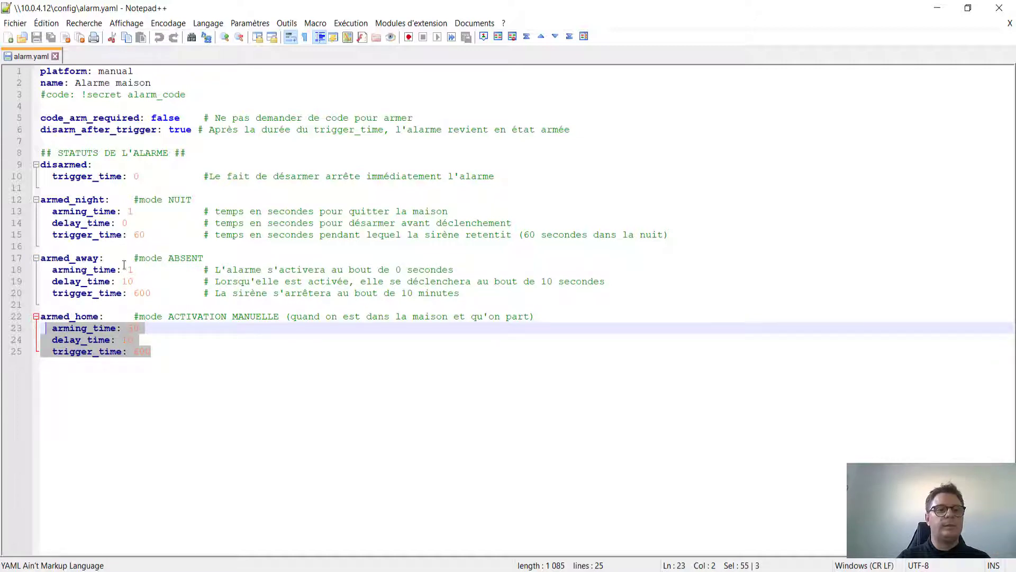
drag(50, 211, 133, 211)
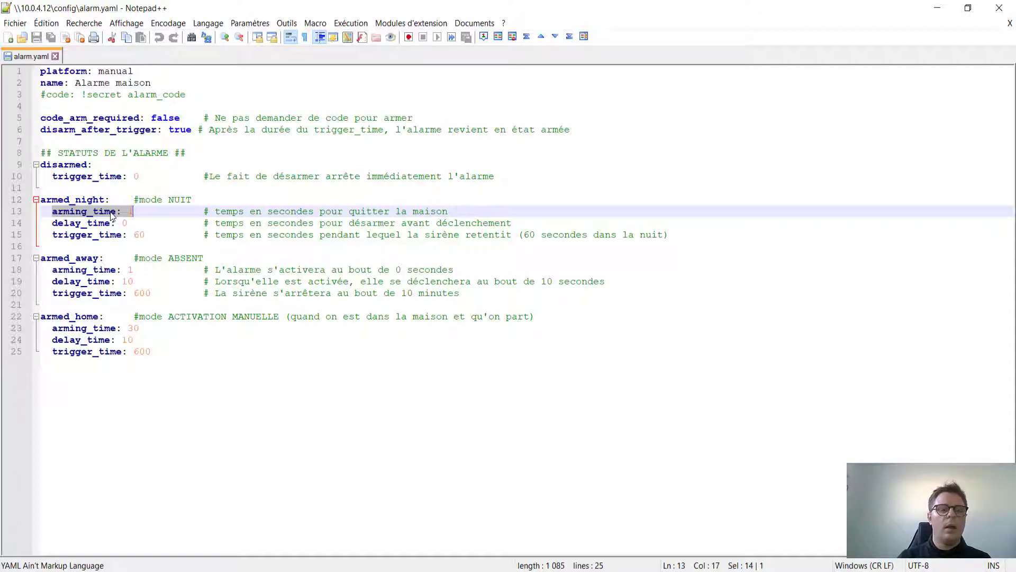
click(61, 226)
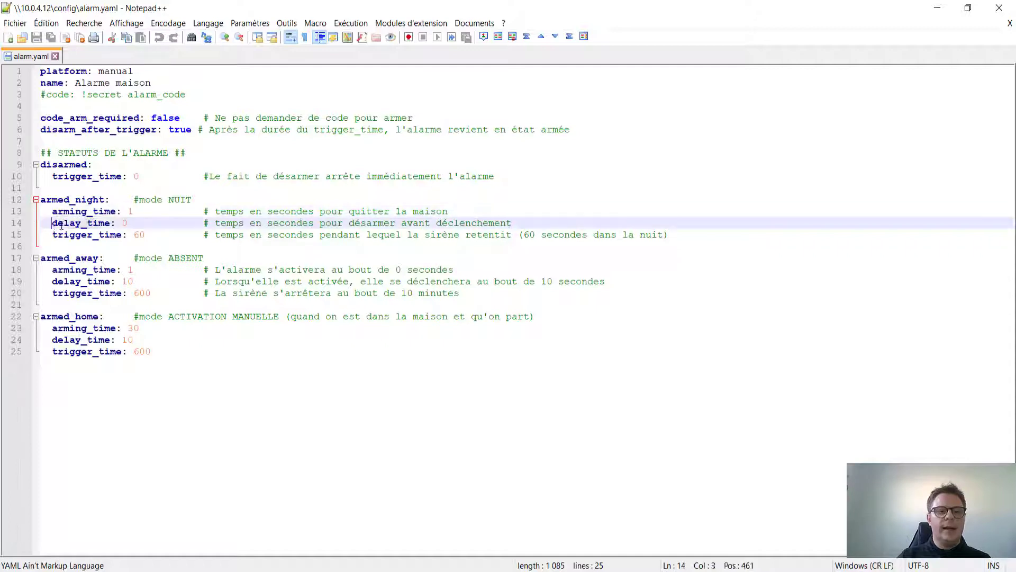
drag(61, 225, 127, 221)
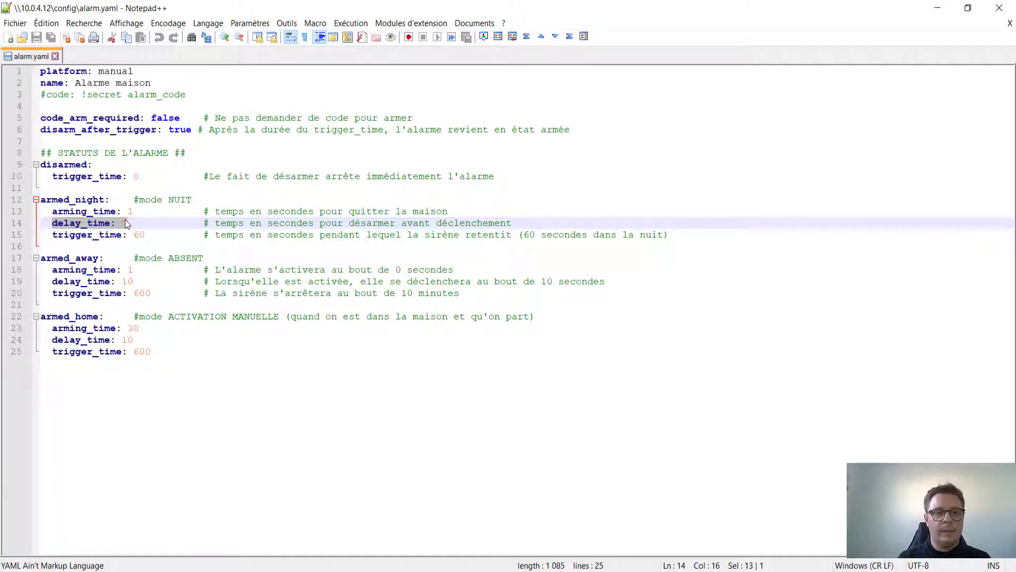
drag(57, 234, 147, 235)
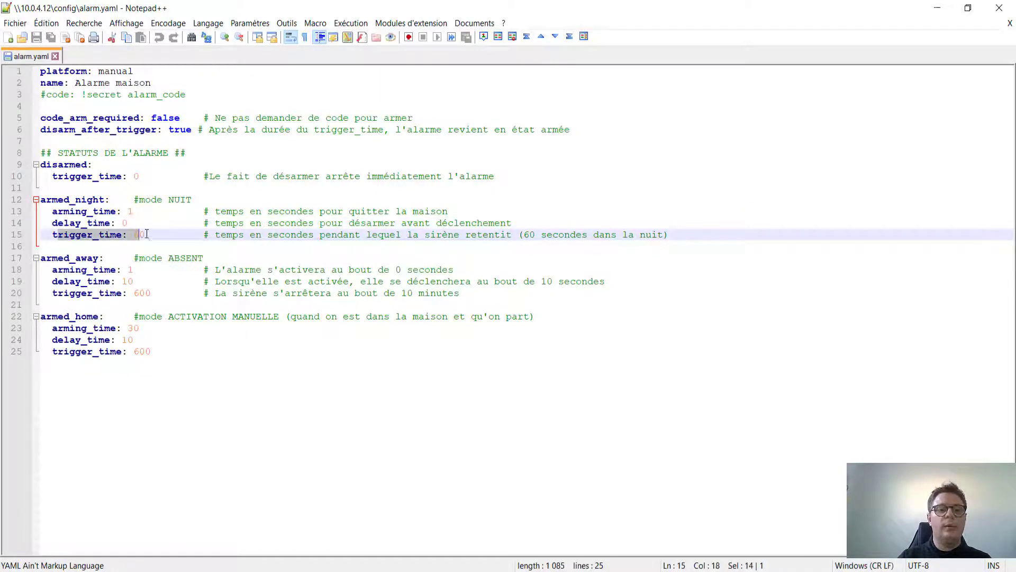
Compare the trigger_time values of the night, away and home modes, and check the disarm_after_trigger setting.
click(142, 236)
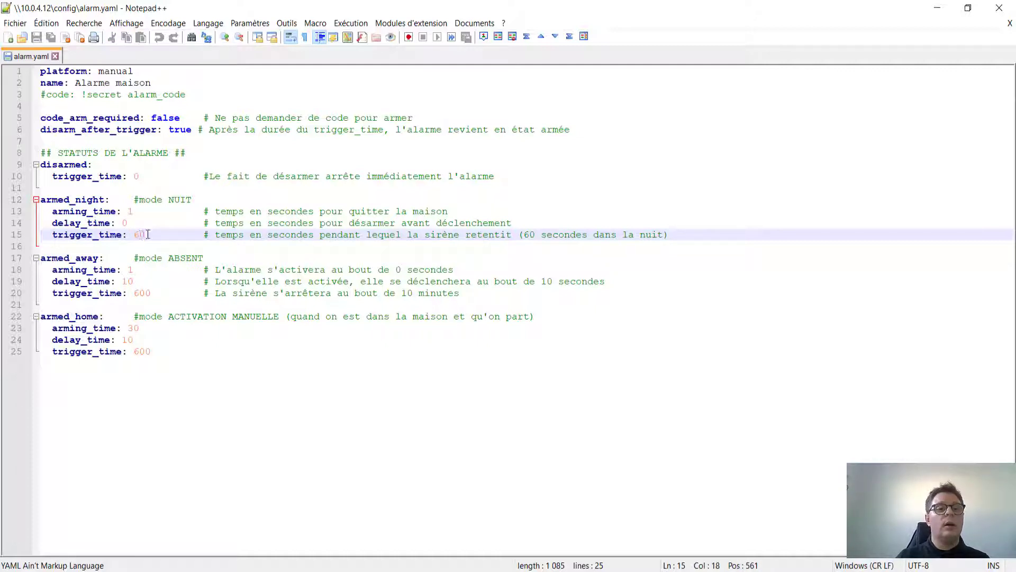
double_click(141, 235)
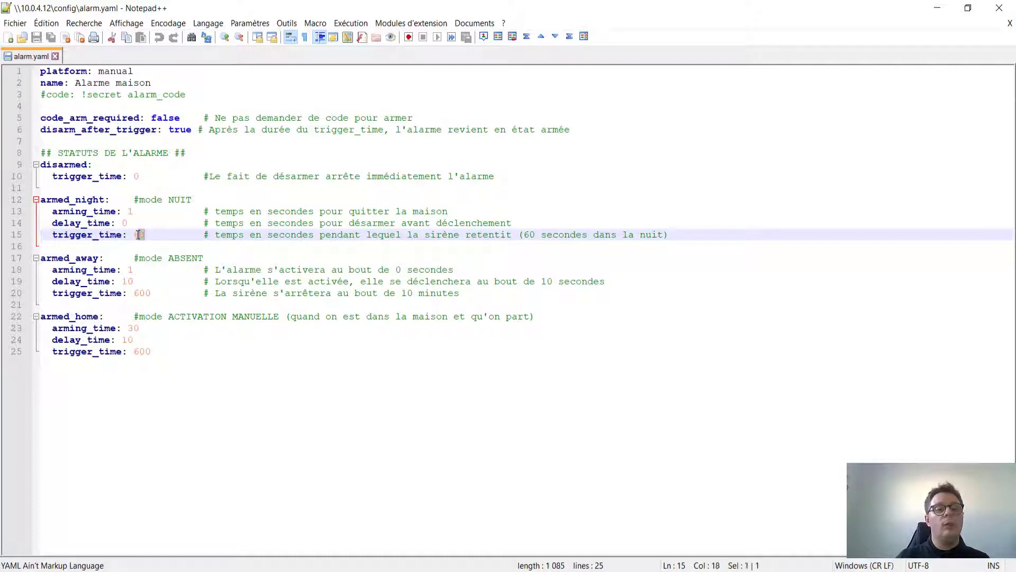
double_click(142, 292)
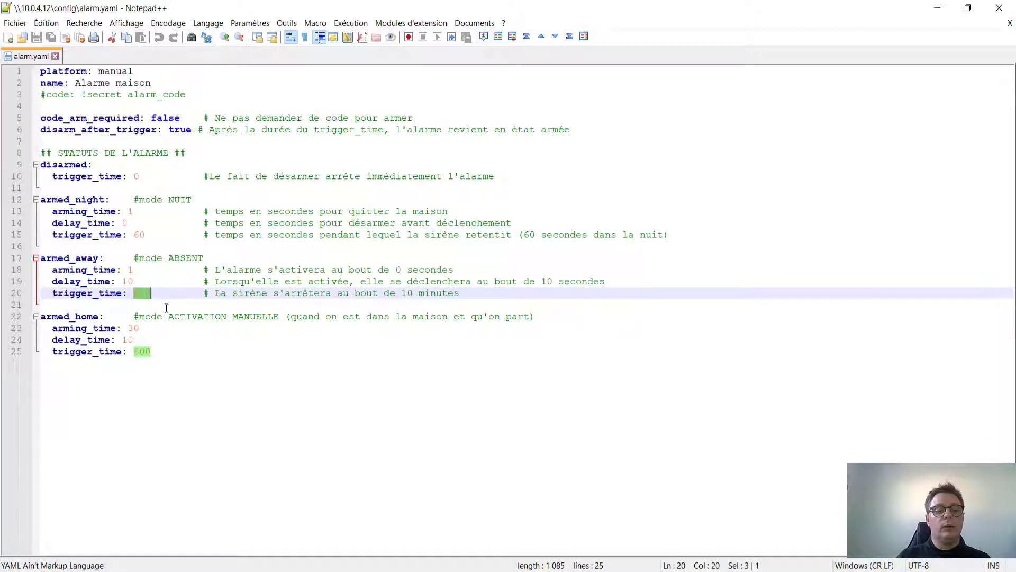
click(150, 354)
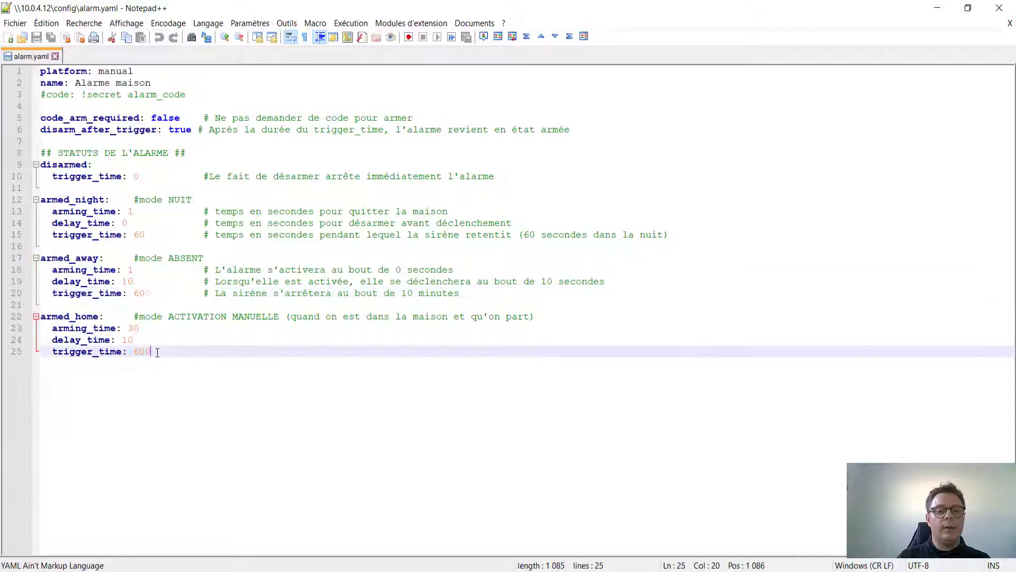
double_click(137, 294)
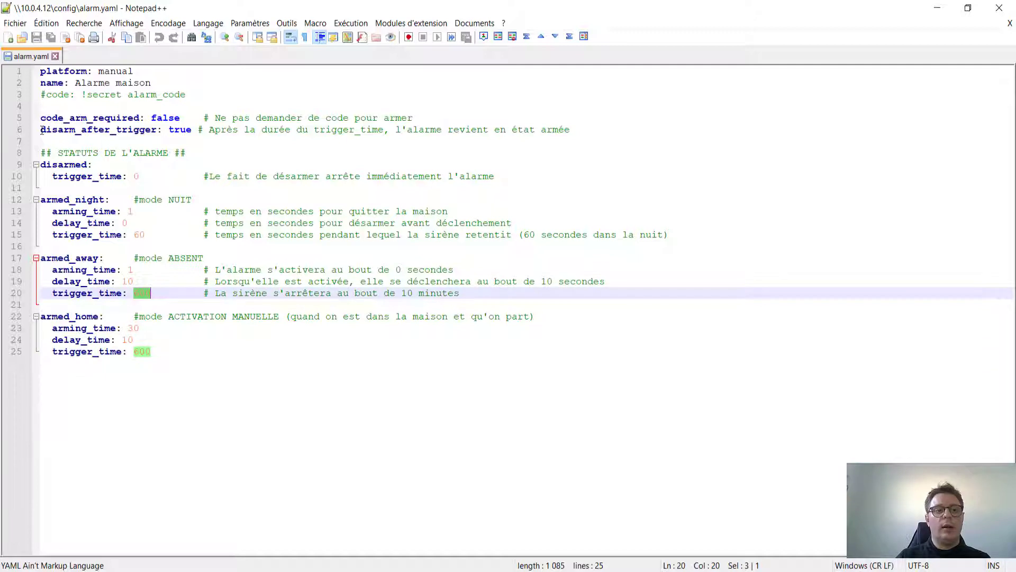
drag(42, 130, 191, 130)
double_click(180, 130)
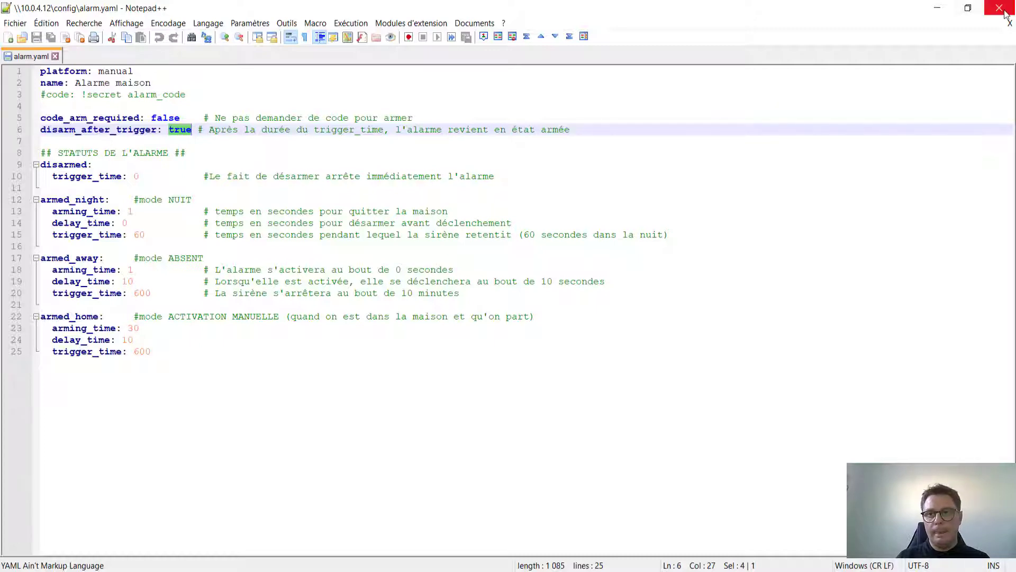
Switch to the Node-RED Alarme flow, select the Statuts alarme node and locate the switch node type in the palette.
click(937, 8)
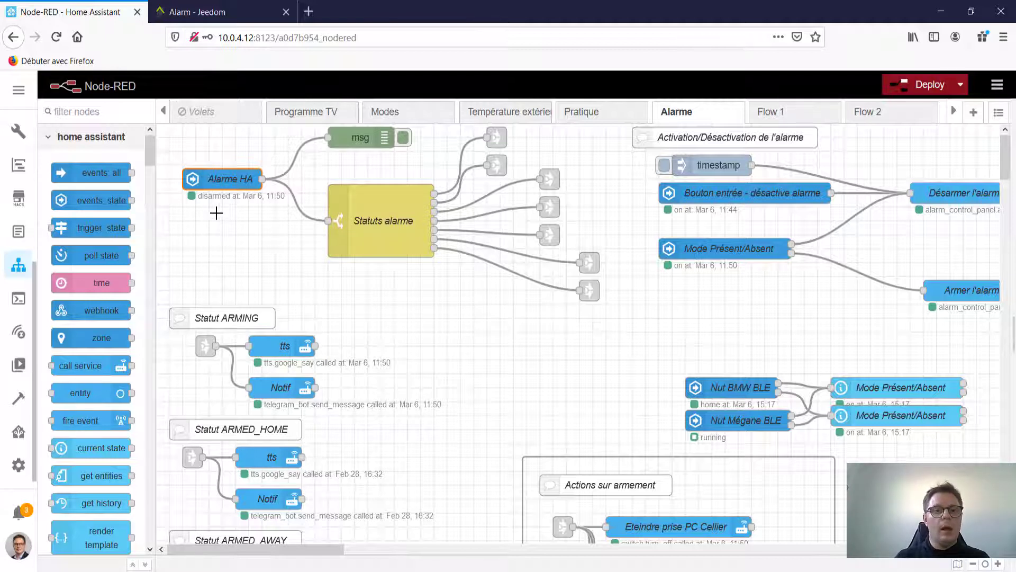
click(392, 209)
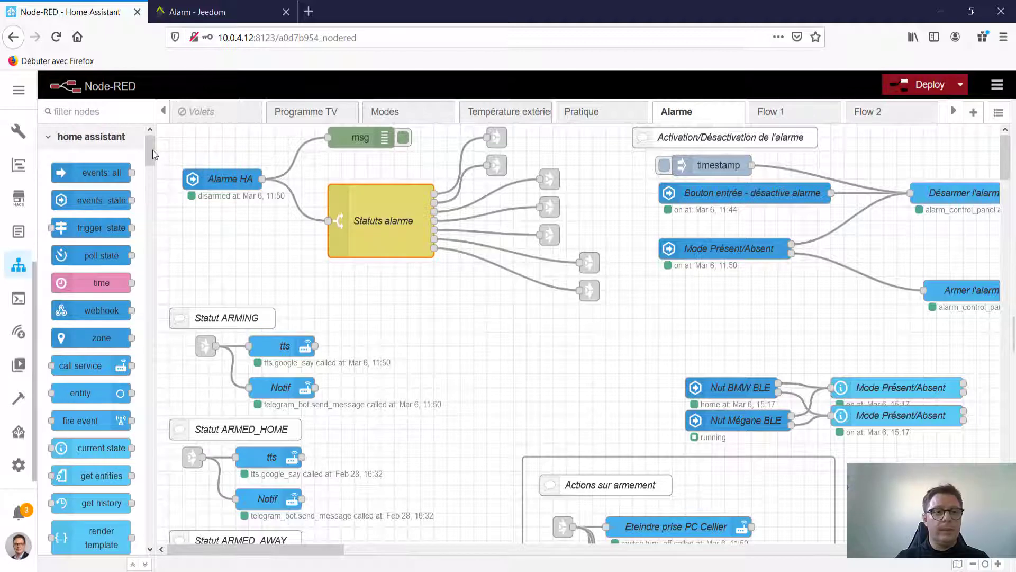
drag(152, 150, 144, 208)
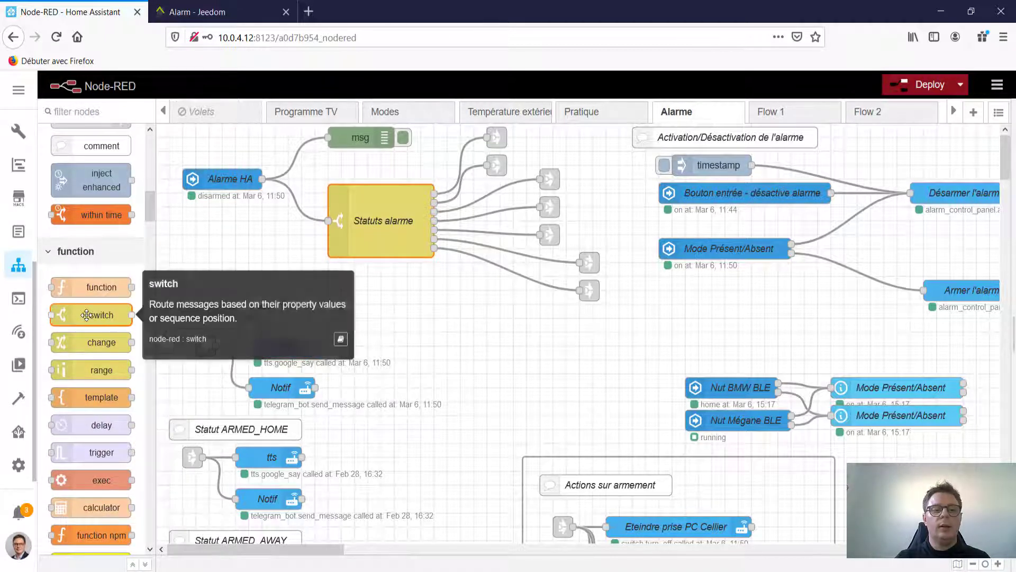
Inspect the Statuts alarme switch node's rules from arming to triggered, and close its properties without changes.
double_click(365, 219)
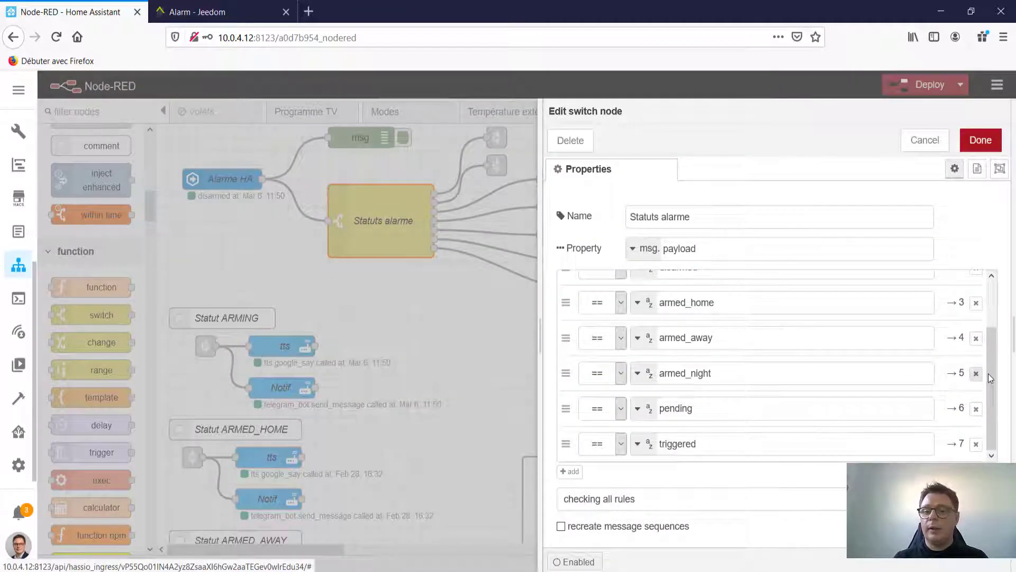
drag(994, 375, 969, 298)
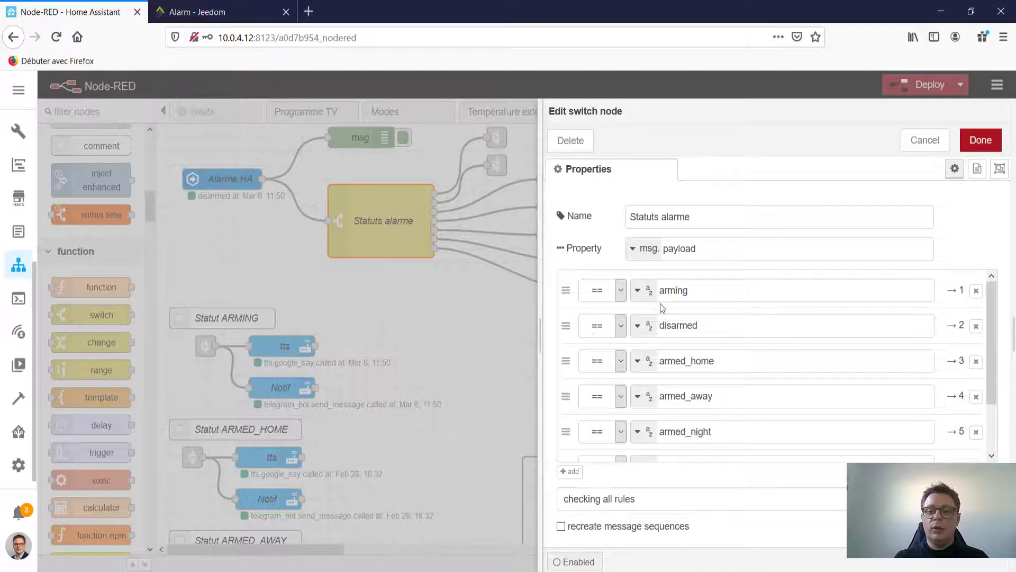
scroll(687, 316, down, 3)
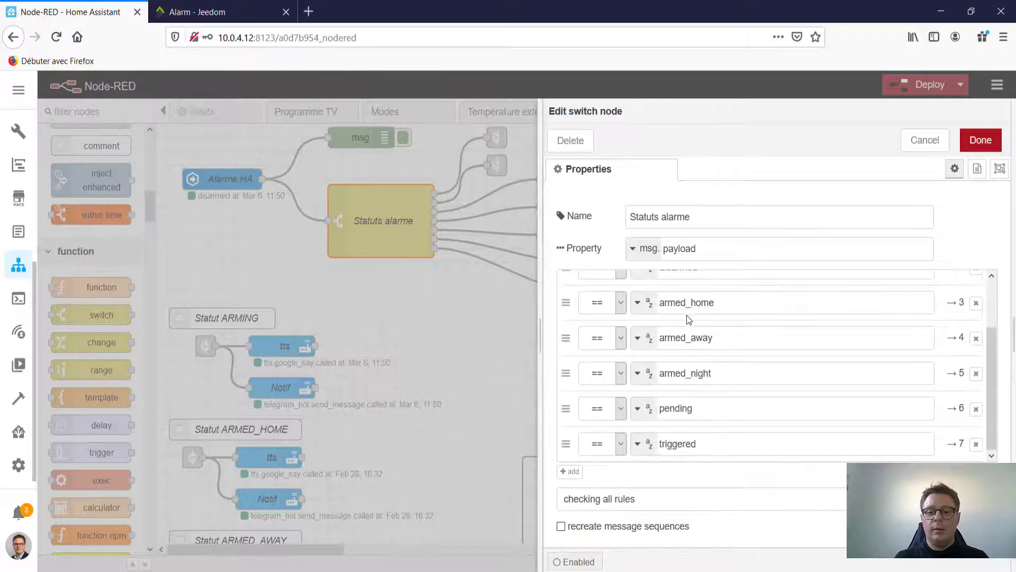
scroll(688, 325, up, 3)
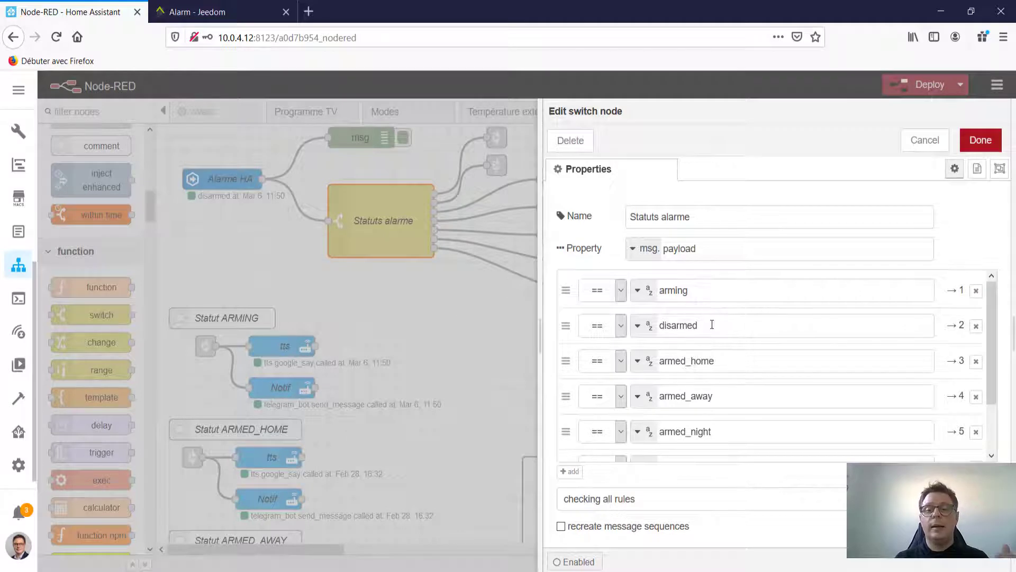
scroll(735, 361, down, 3)
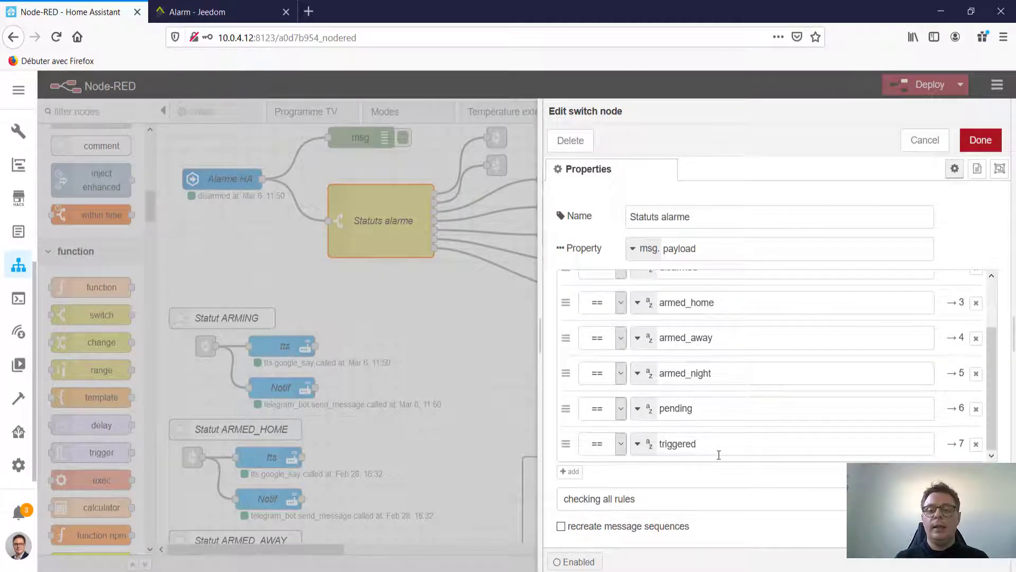
drag(704, 408, 656, 413)
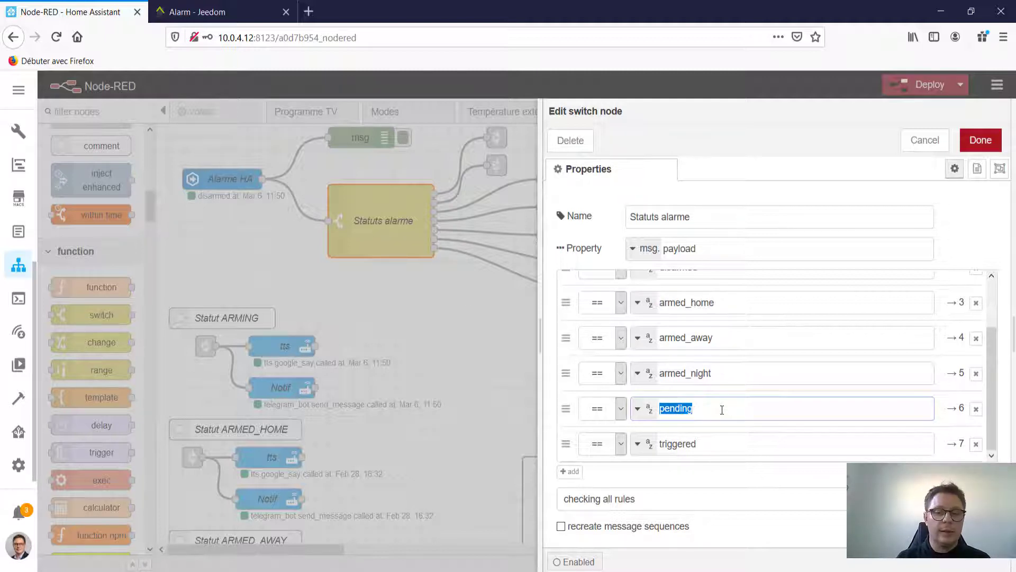
drag(722, 440, 666, 442)
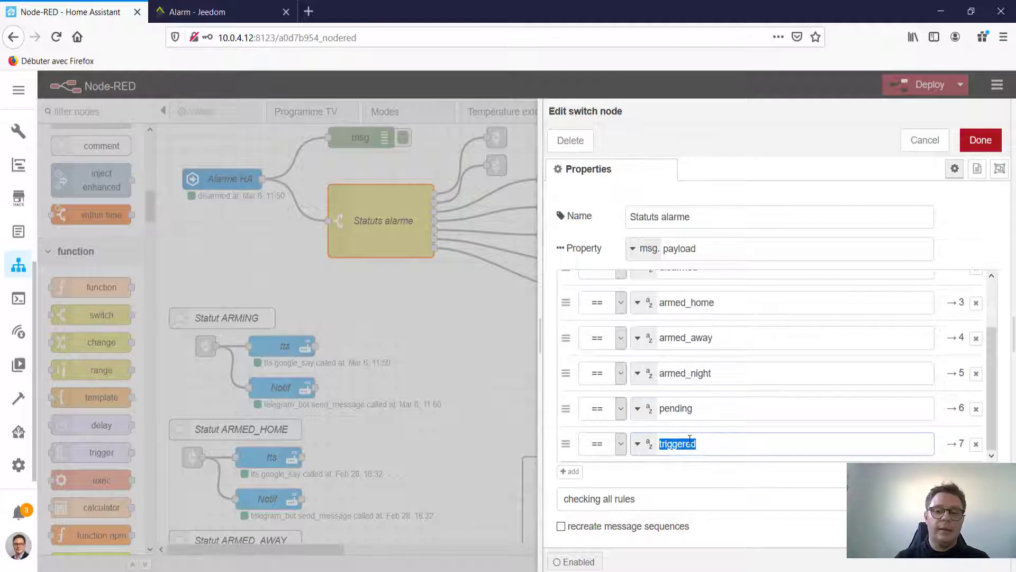
click(925, 140)
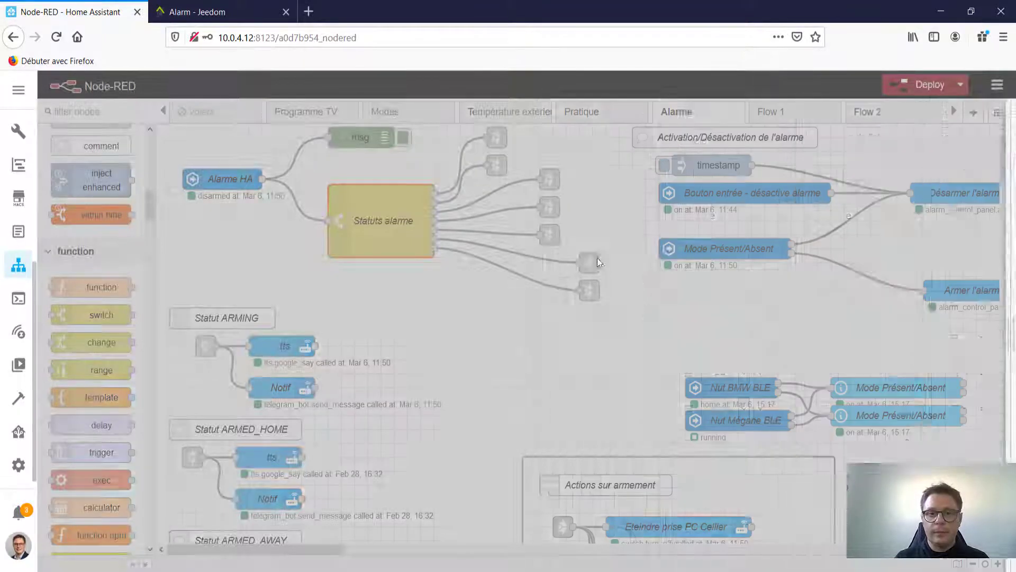
Show the links of the link node on the first Statuts alarme output and locate the link node types in the palette.
click(499, 143)
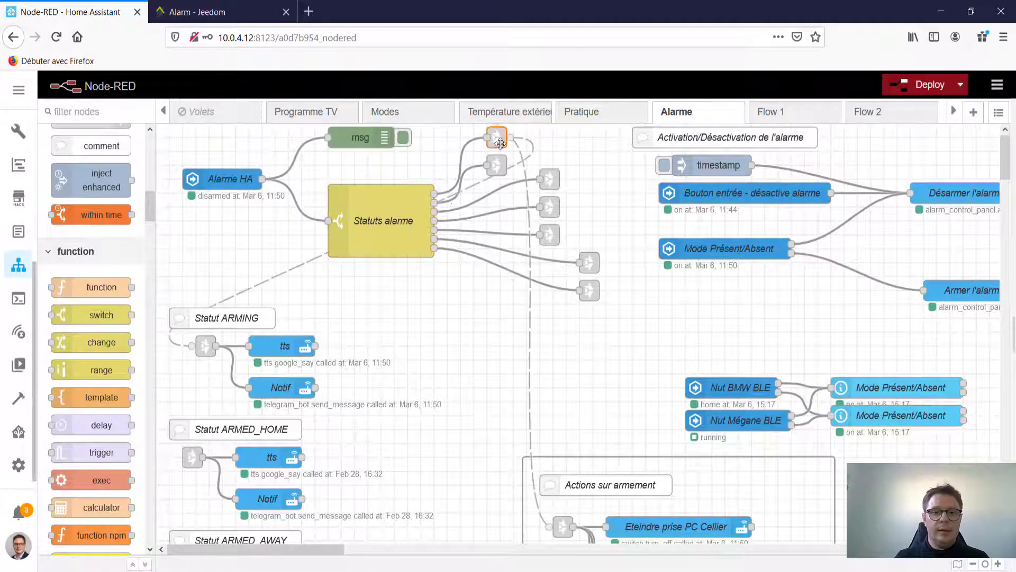
scroll(106, 211, up, 5)
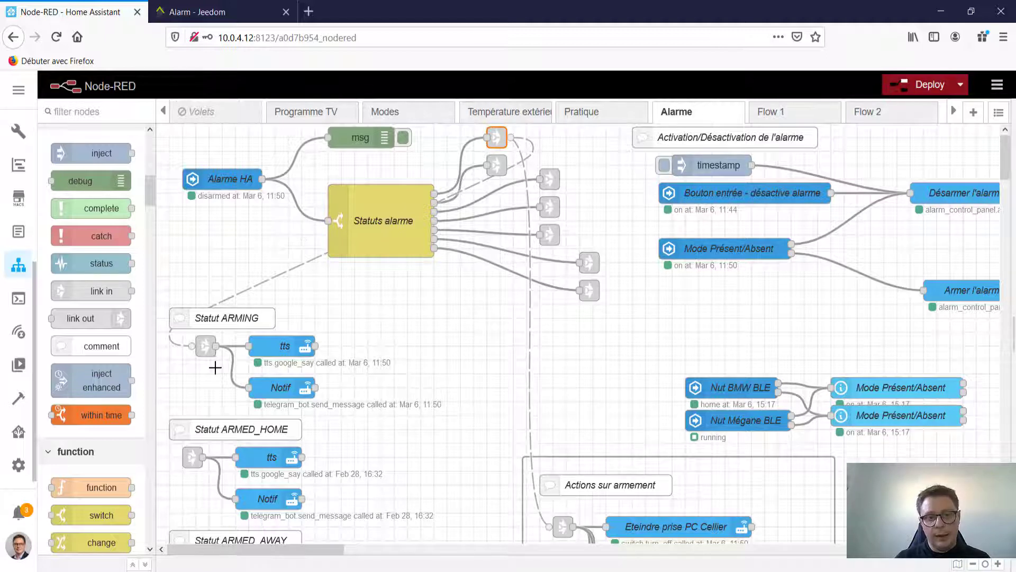
Show the link targets of the first three Statuts alarme outputs, and trace the first one to the Statut ARMING nodes.
click(497, 163)
click(547, 180)
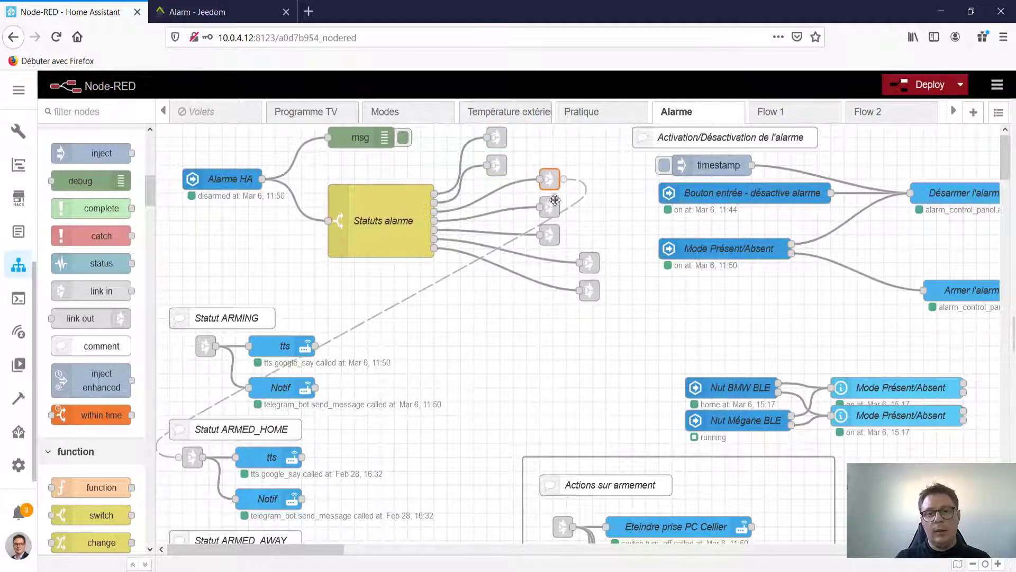
click(496, 137)
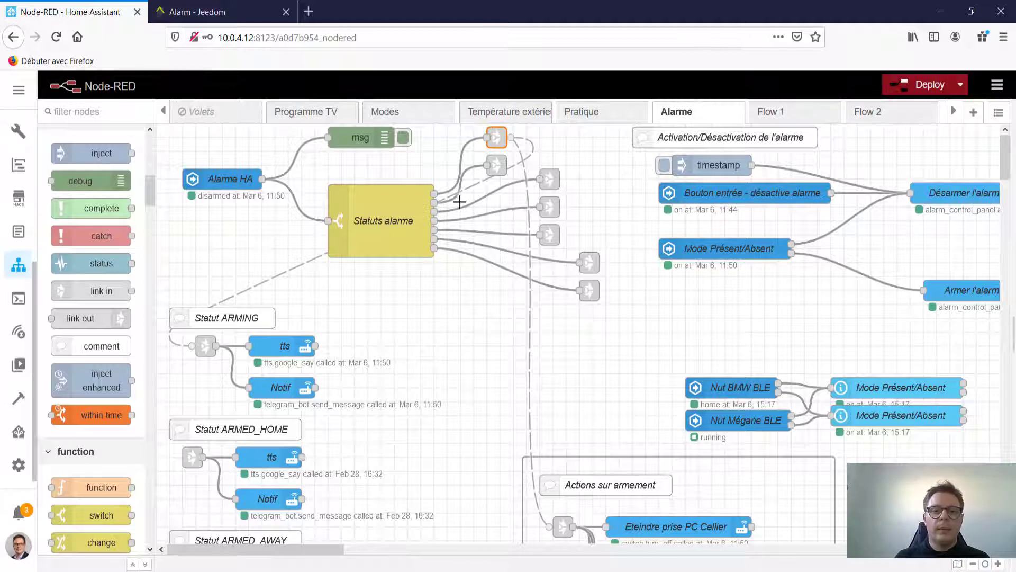
mouse_move(434, 192)
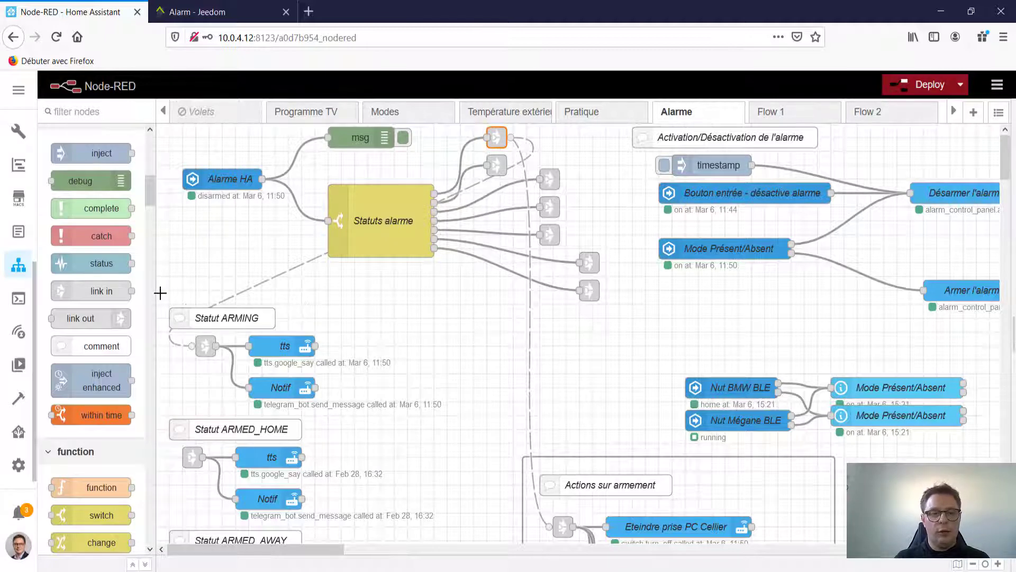
drag(160, 292, 458, 411)
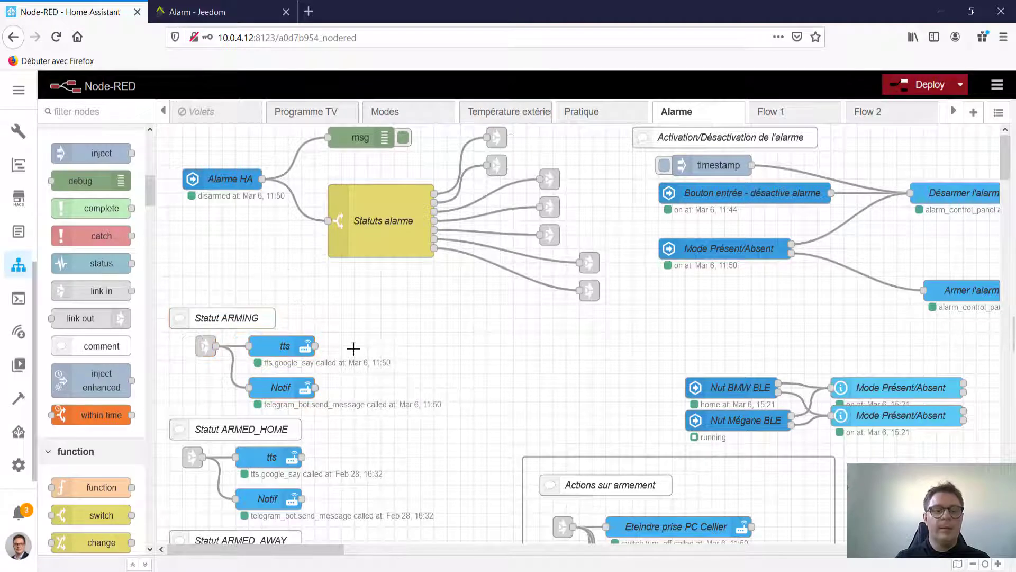
Open the Statut ARMING tts node and examine its google_say data, checking the message and language entries in the JSON editor.
click(280, 350)
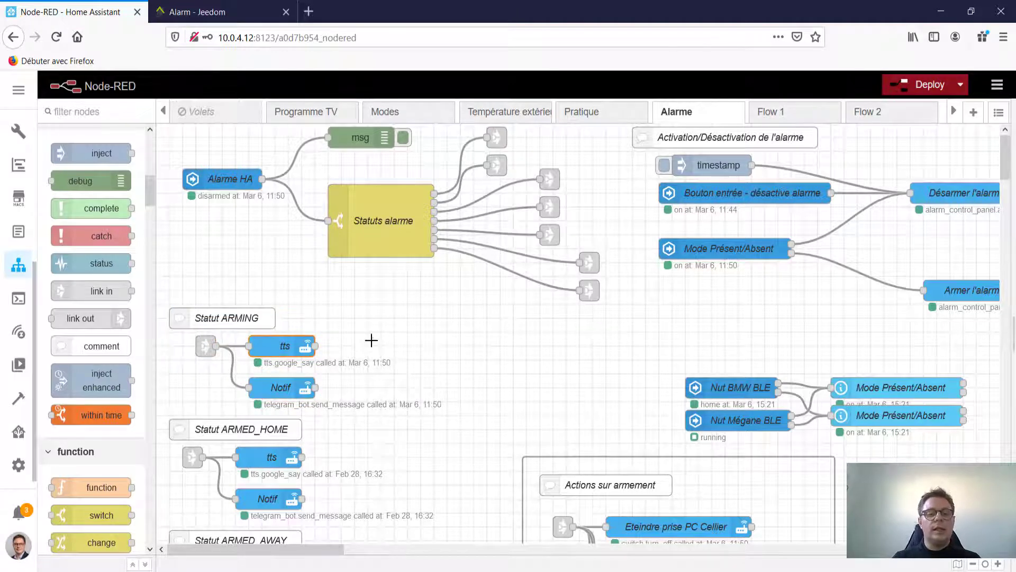
double_click(288, 337)
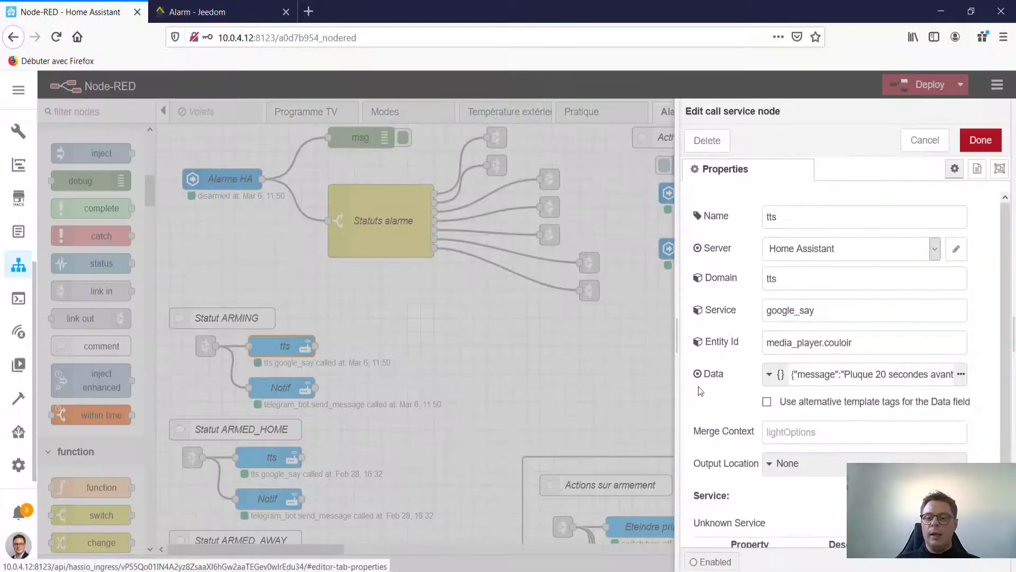
drag(847, 374, 778, 375)
click(960, 374)
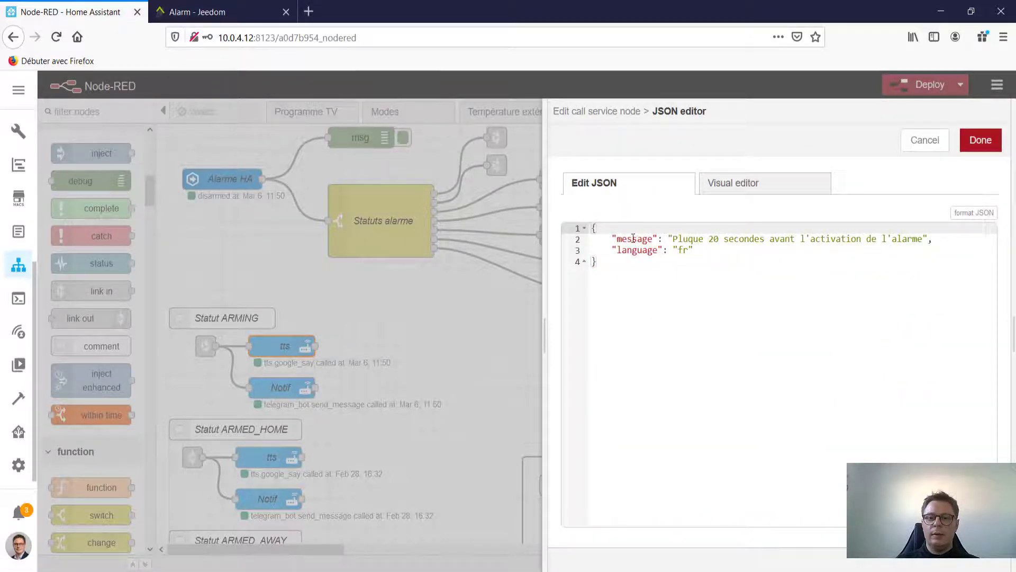
click(633, 239)
click(640, 250)
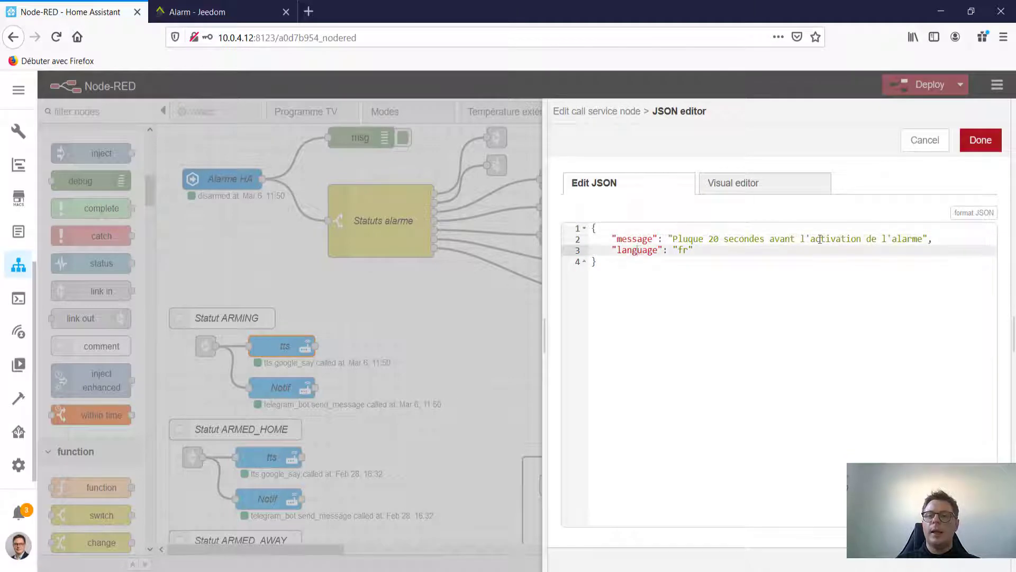
drag(672, 239, 917, 239)
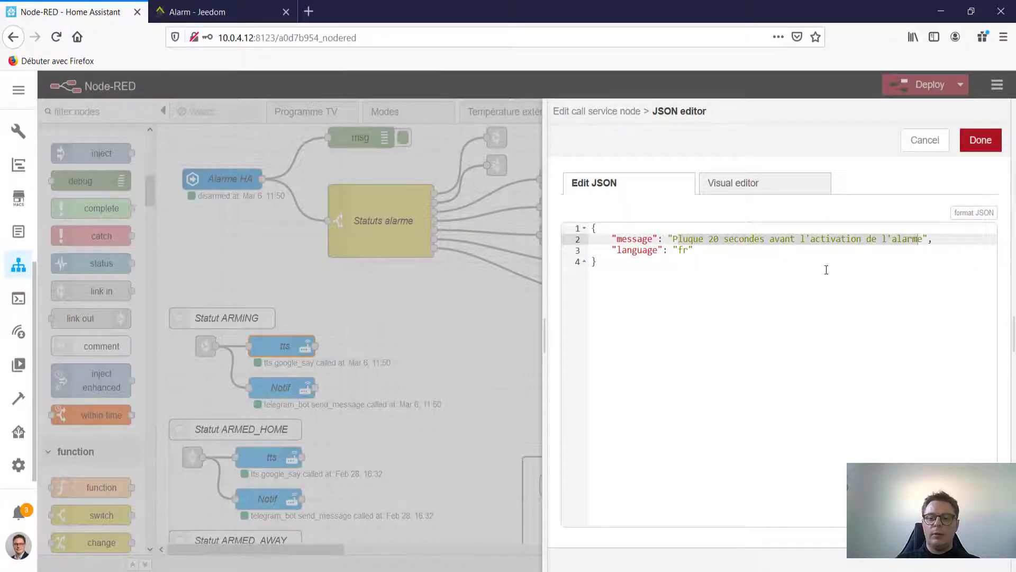
Respell Pluque as "Plus que" in the tts message, restore the original spelling, and close the tts node's properties.
click(679, 239)
double_click(679, 239)
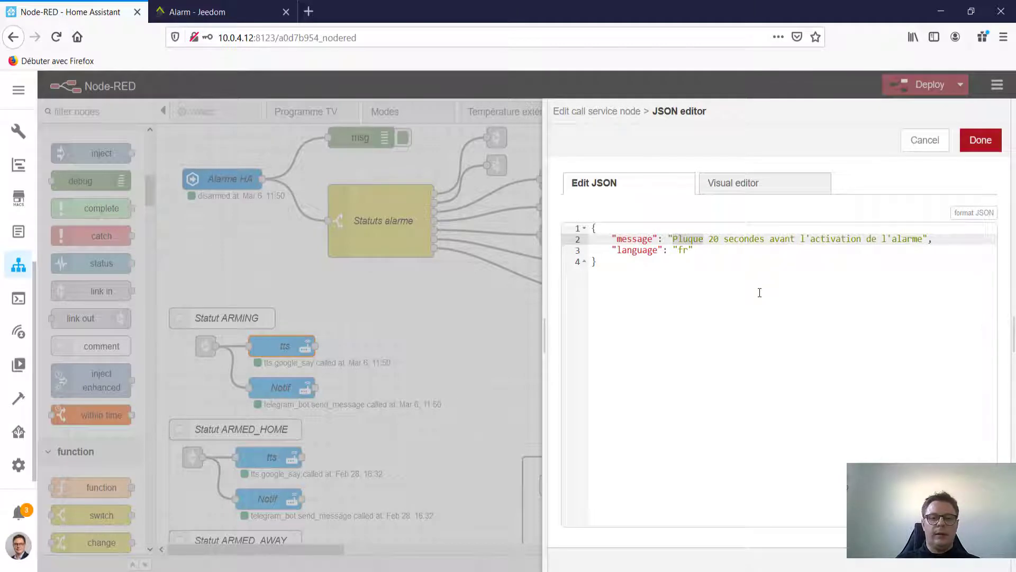
click(687, 239)
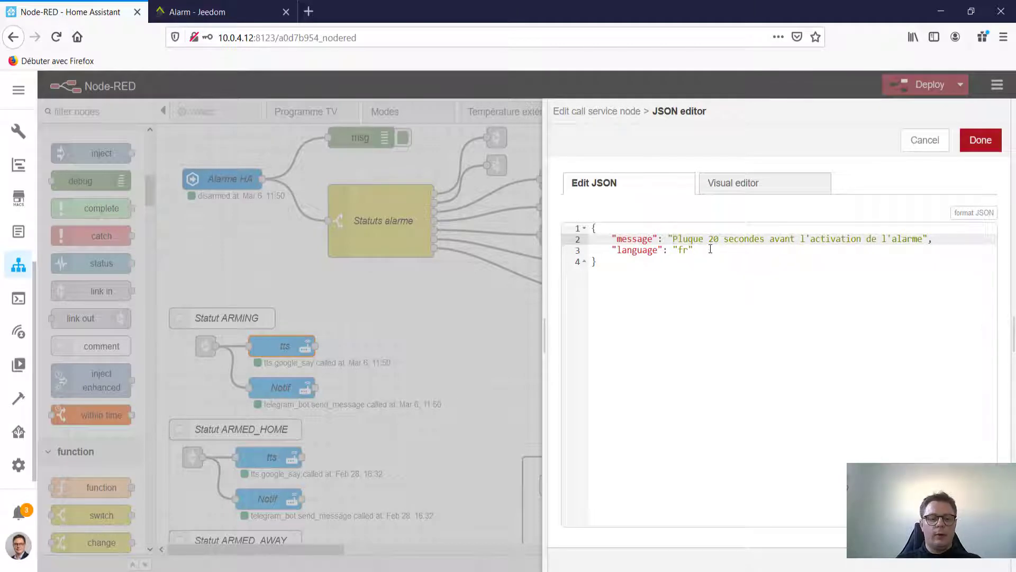
text(s)
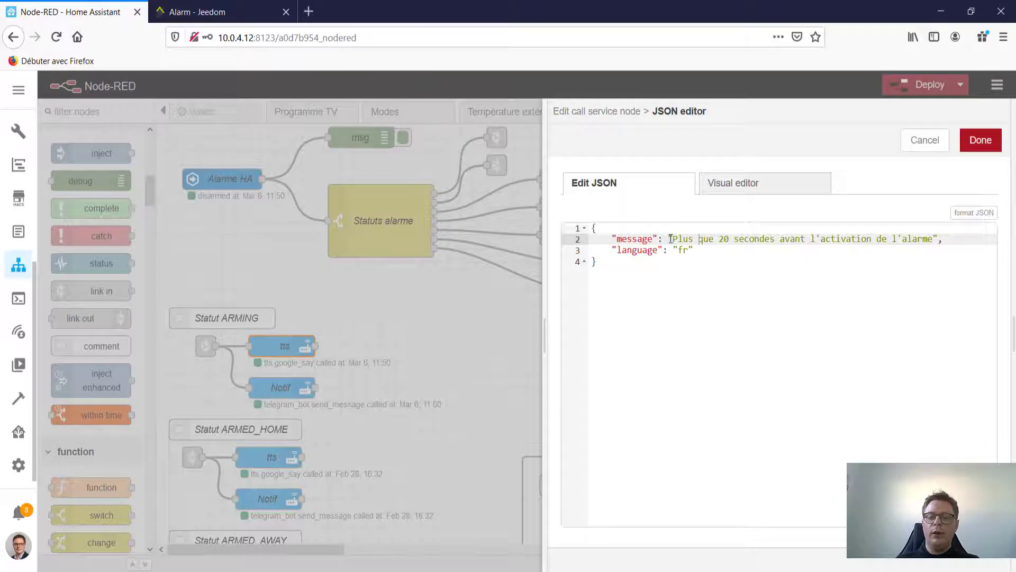
drag(673, 239, 715, 239)
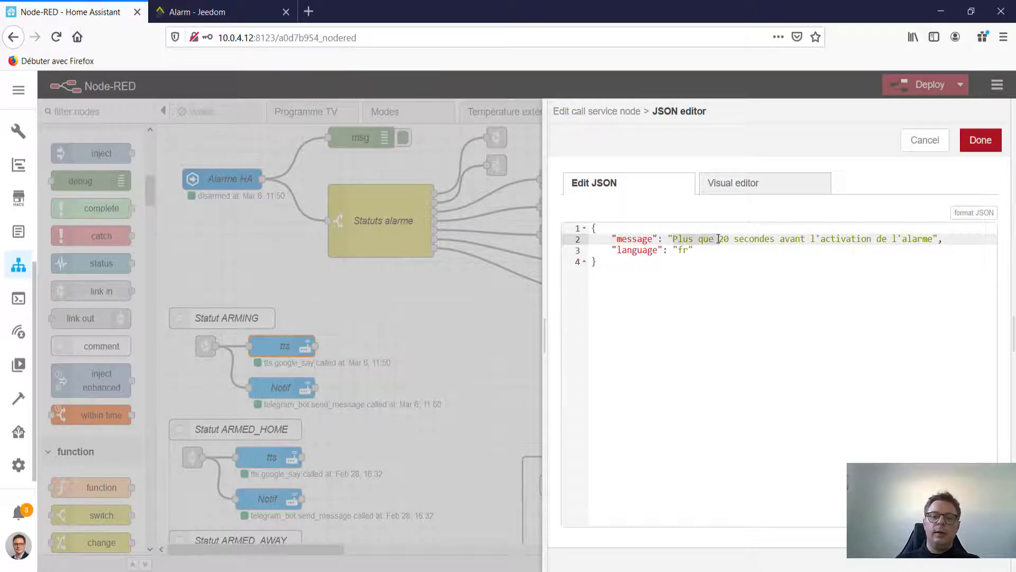
click(691, 243)
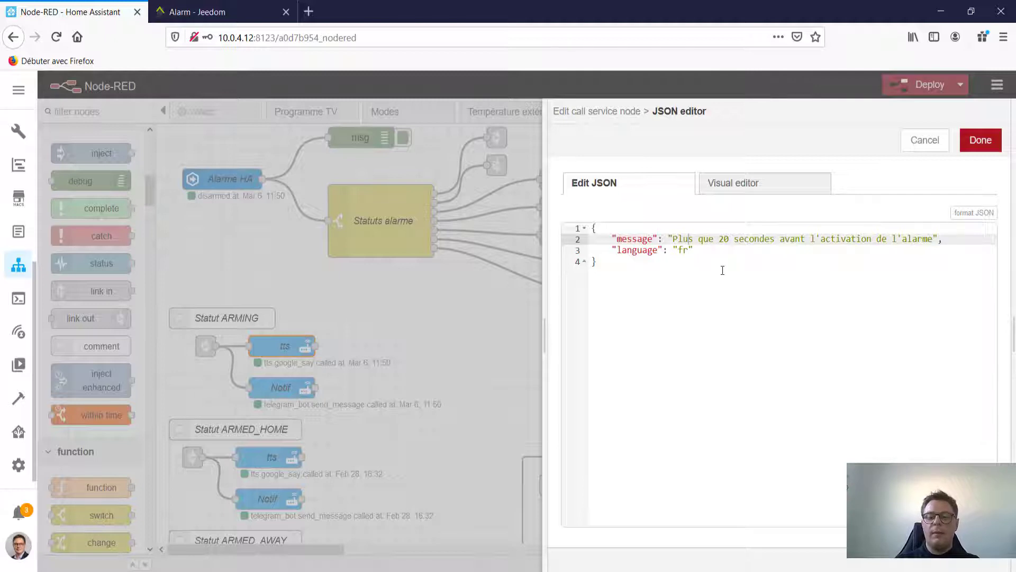
key(Delete)
key(Delete)
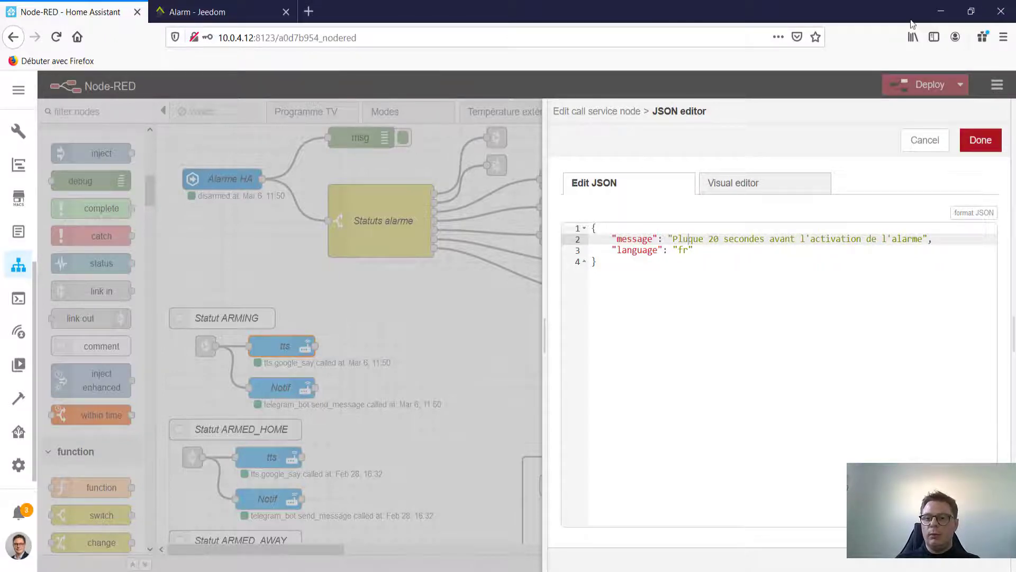
click(980, 140)
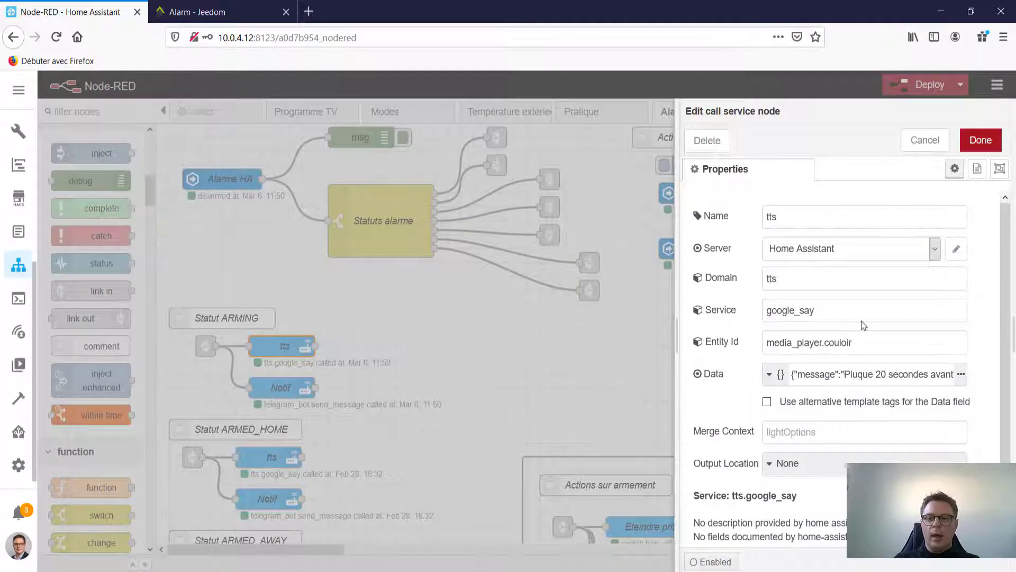
click(973, 142)
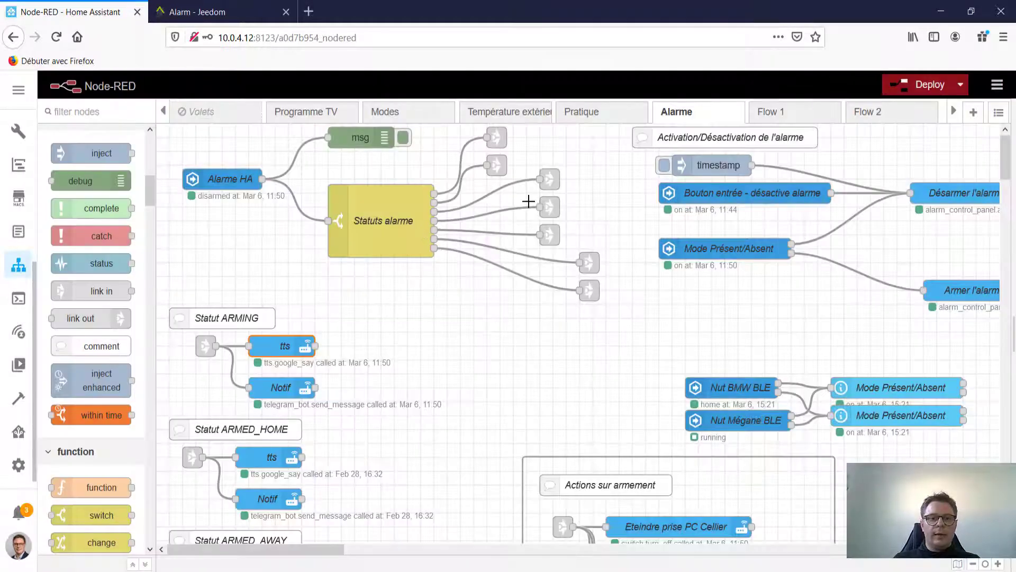
Inspect the message and title in the Statut ARMING Notif node's Telegram data, and close the node without changes.
double_click(276, 389)
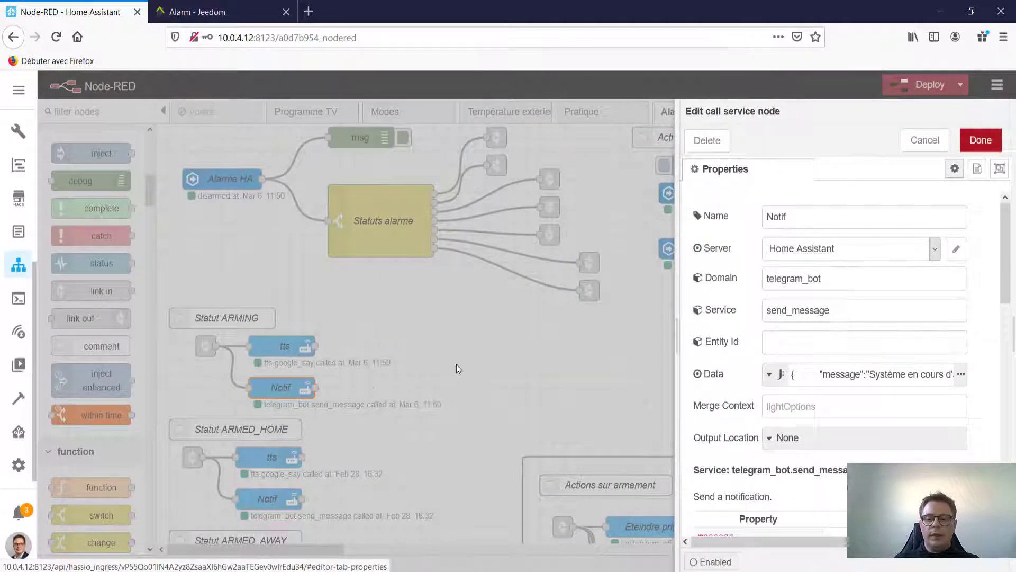
click(961, 373)
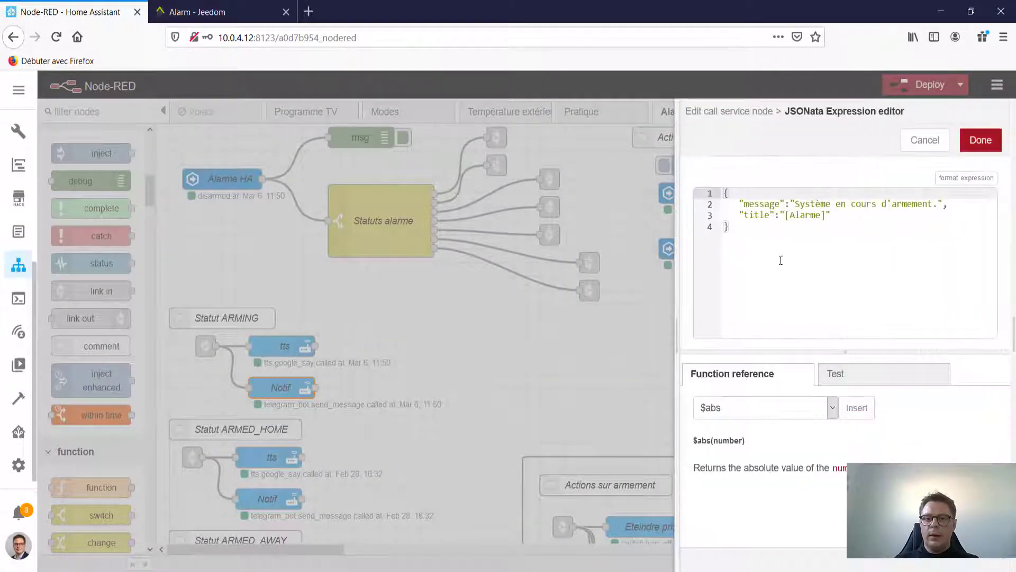
drag(744, 203, 932, 204)
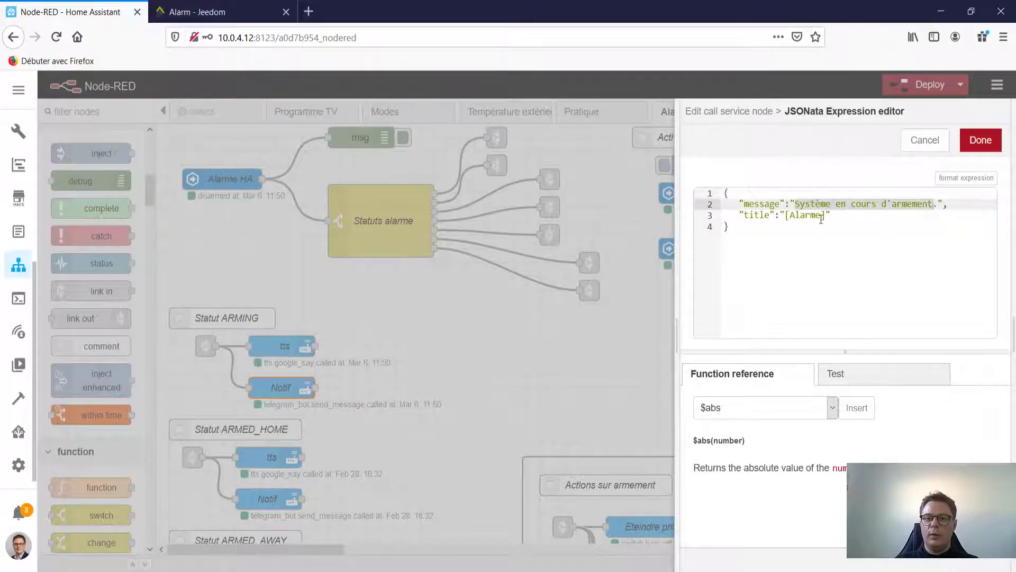
click(755, 217)
triple_click(754, 217)
click(814, 217)
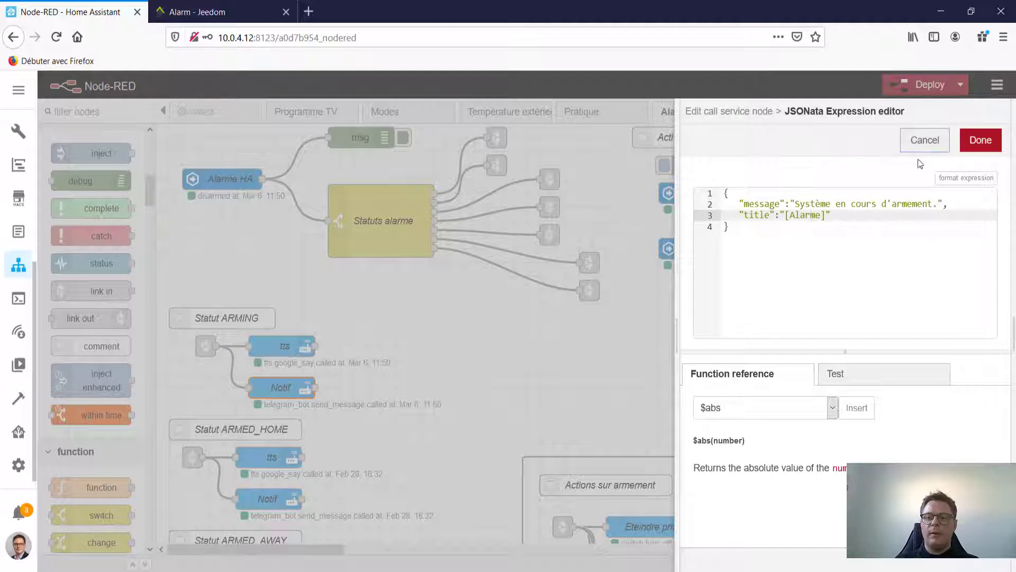
click(734, 250)
key(ctrl+a)
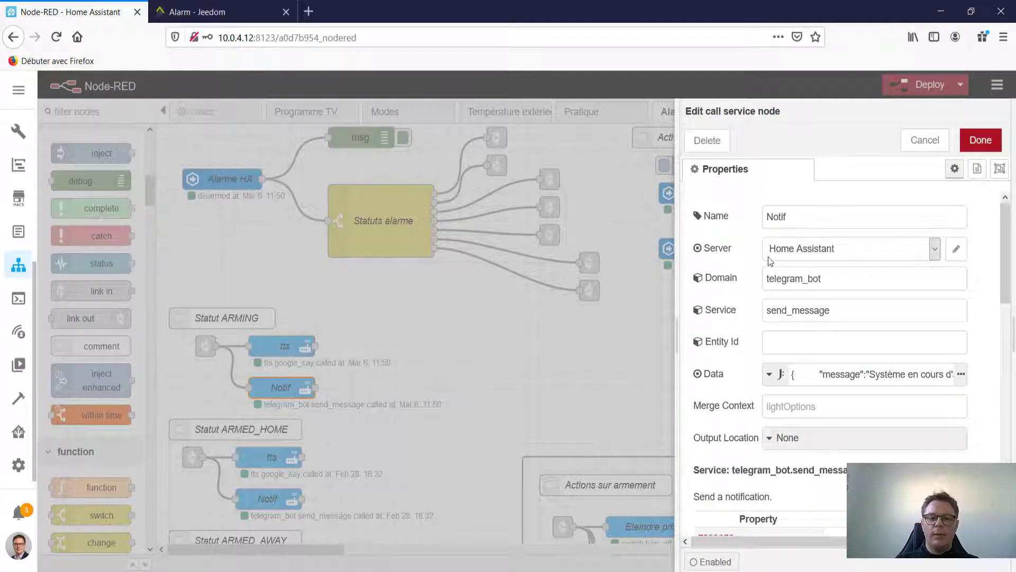
click(922, 141)
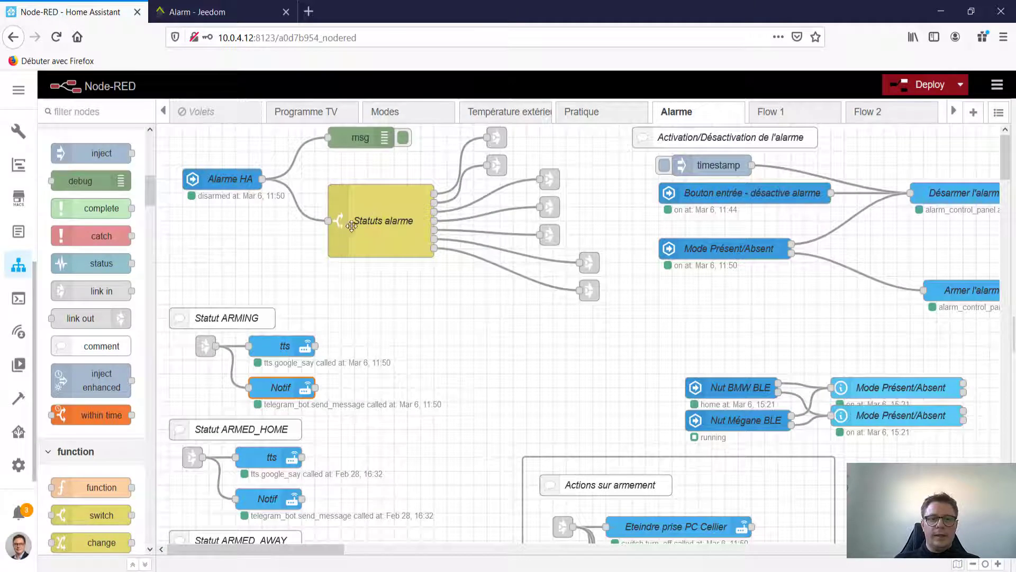
Trace the first Statuts alarme link to the Actions sur armement group and review its switch-off actions.
click(496, 137)
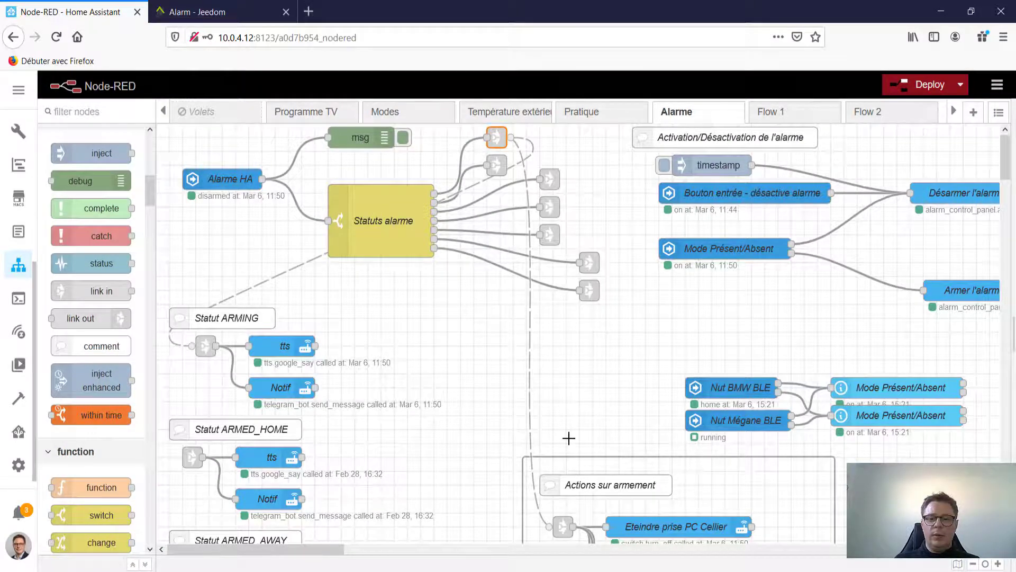
scroll(569, 438, down, 3)
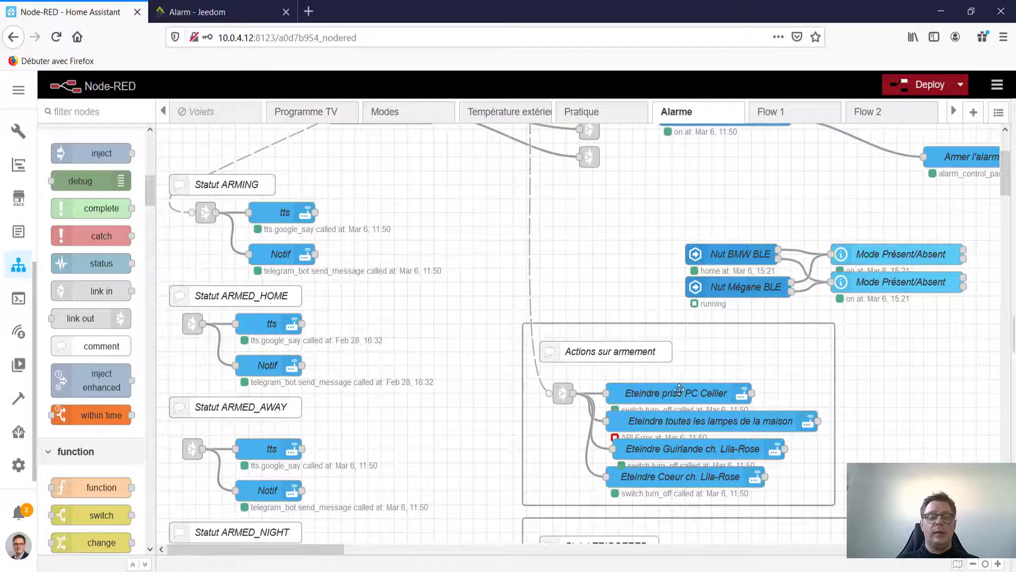
scroll(699, 389, down, 2)
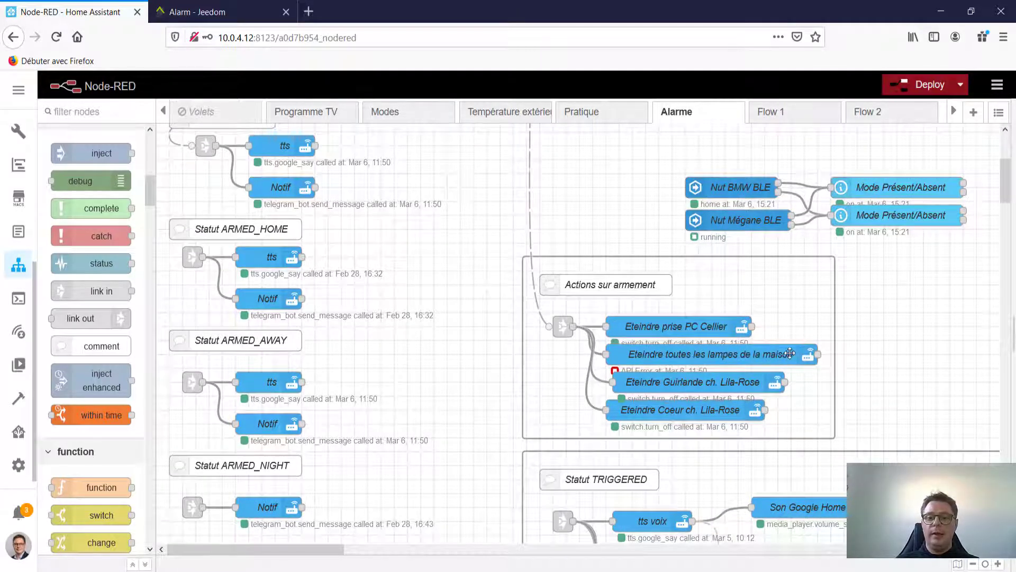
click(789, 353)
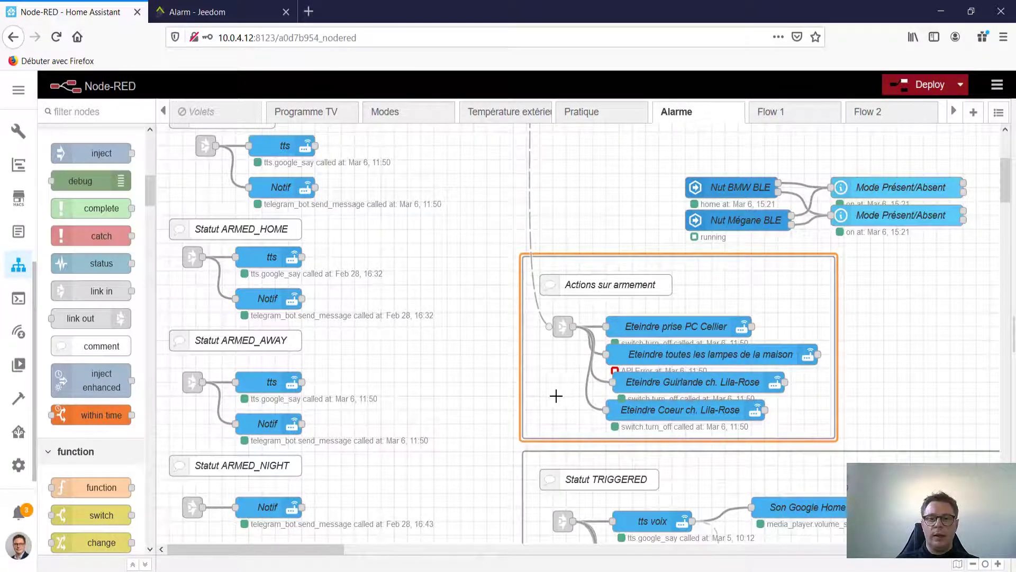
scroll(550, 394, up, 4)
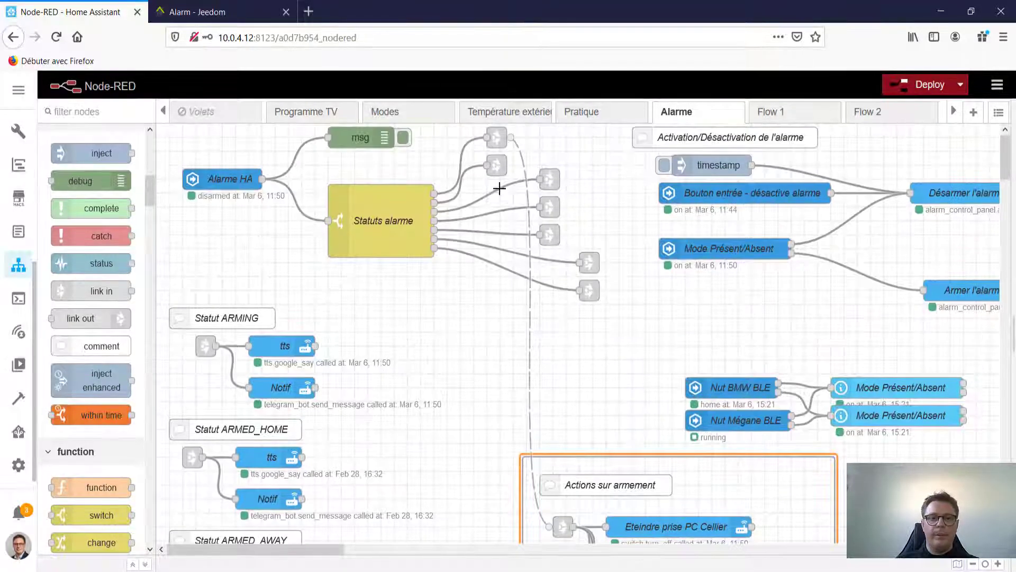
Trace the link node on the second Statuts alarme output to the Statut DESARMED group.
click(497, 165)
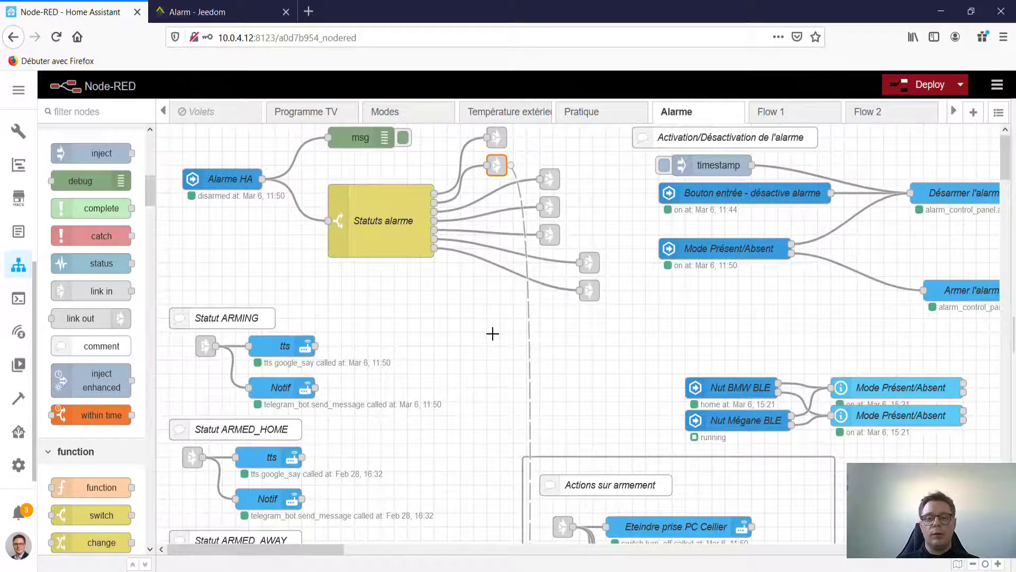
scroll(493, 333, down, 7)
scroll(493, 333, down, 5)
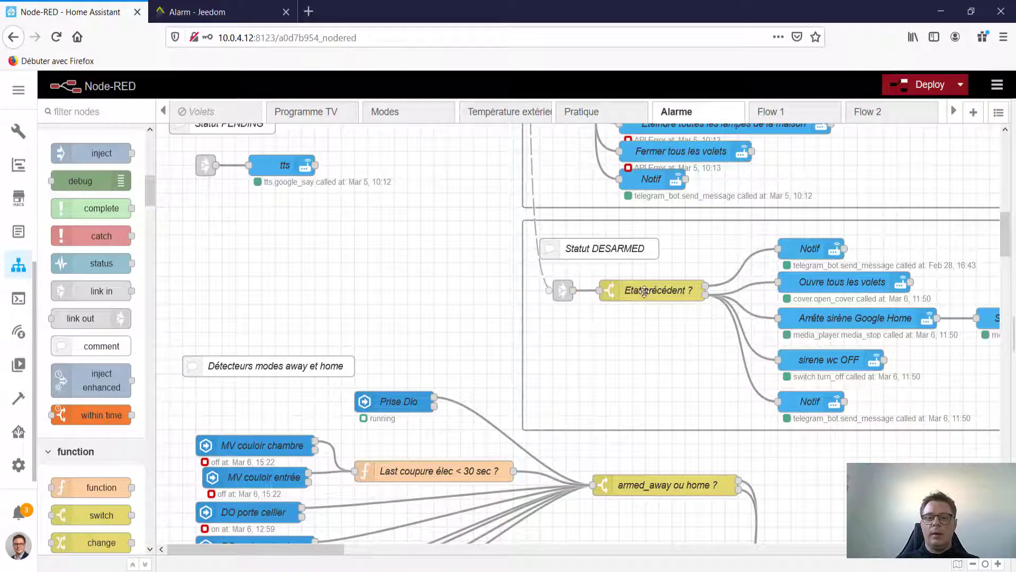
Inspect the Etat précédent ? switch node's armed_night and otherwise rules, close it without changes, and check its first output's condition.
click(643, 292)
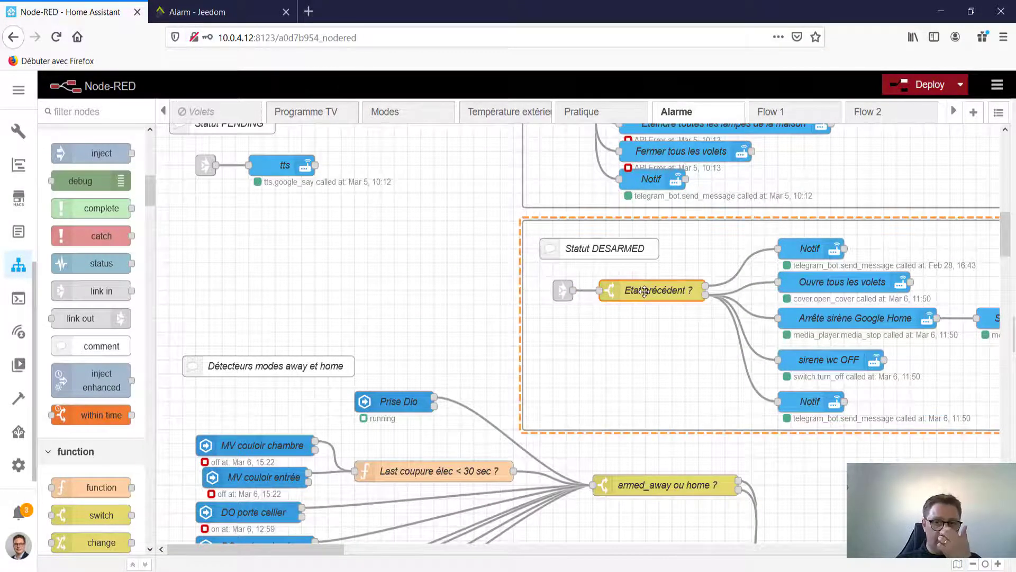
double_click(644, 291)
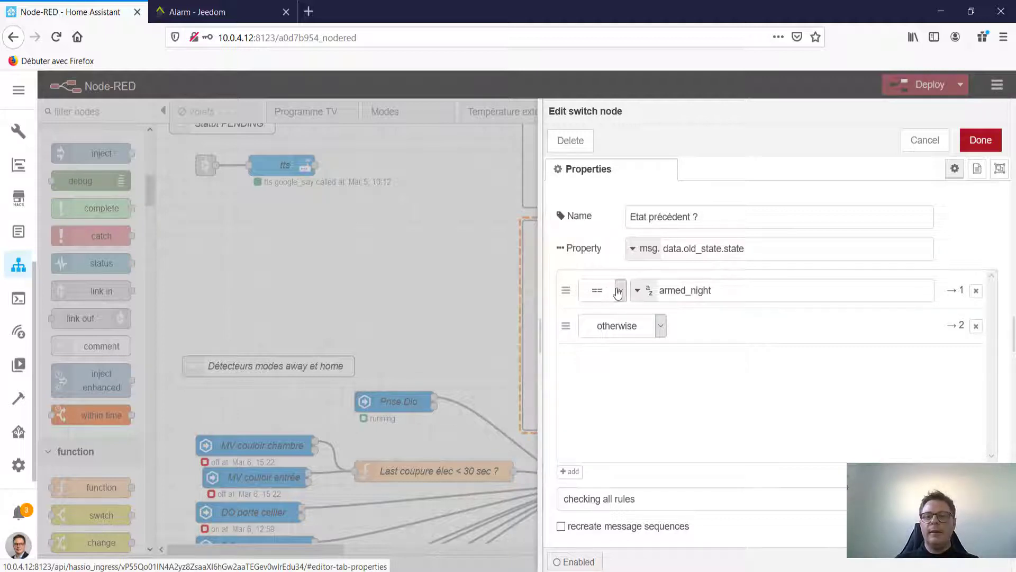
drag(710, 290, 654, 292)
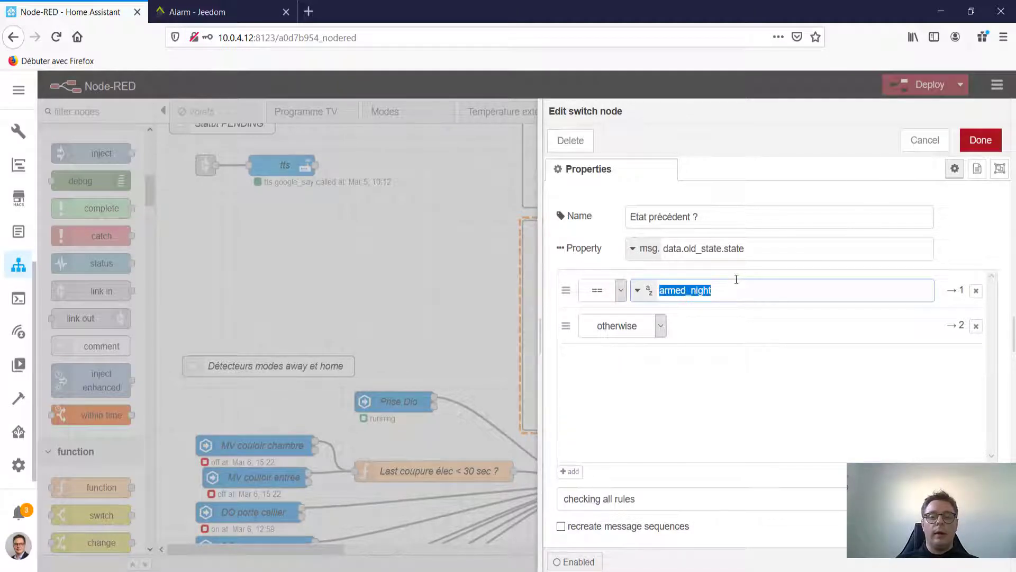
click(924, 146)
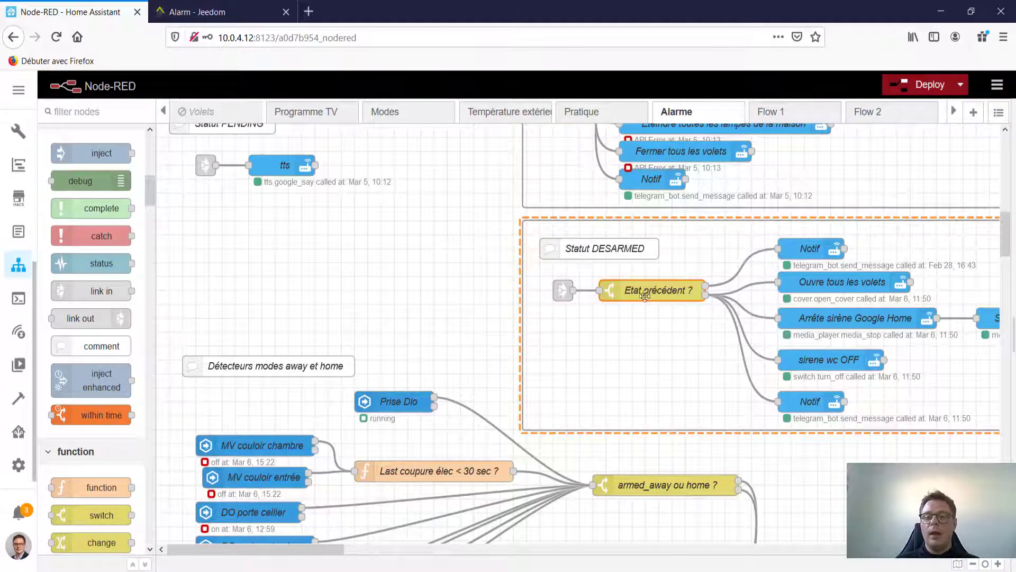
mouse_move(704, 285)
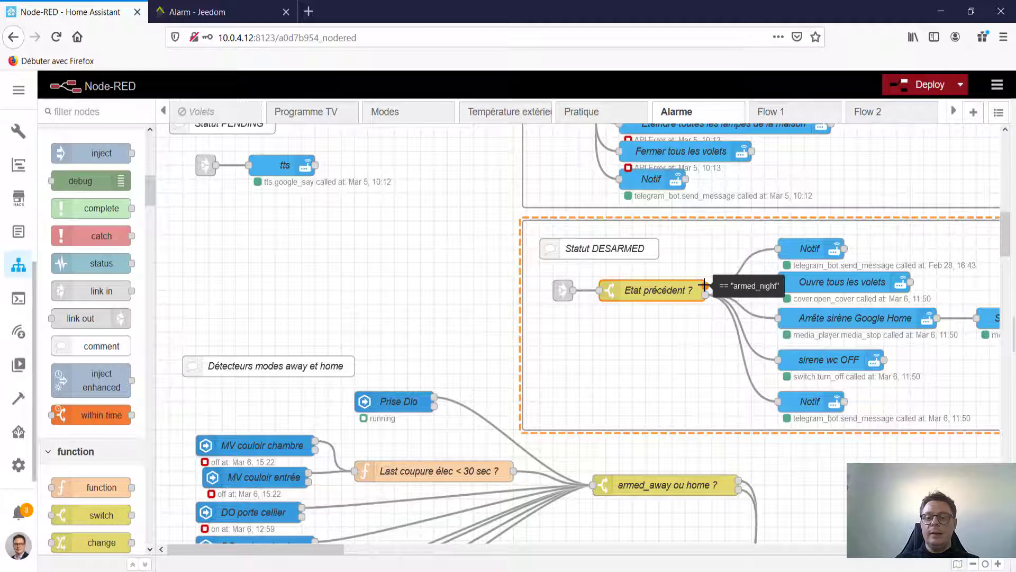
Inspect the NIGHT message in the Telegram data of the first Notif node under Statut DESARMED, and close the node without changes.
double_click(805, 248)
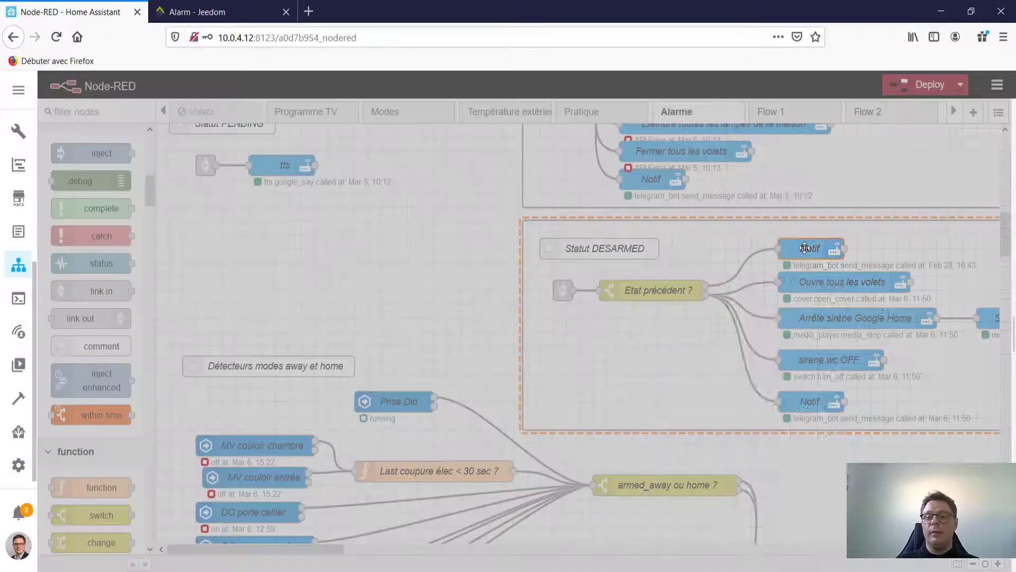
drag(870, 374, 905, 374)
double_click(898, 374)
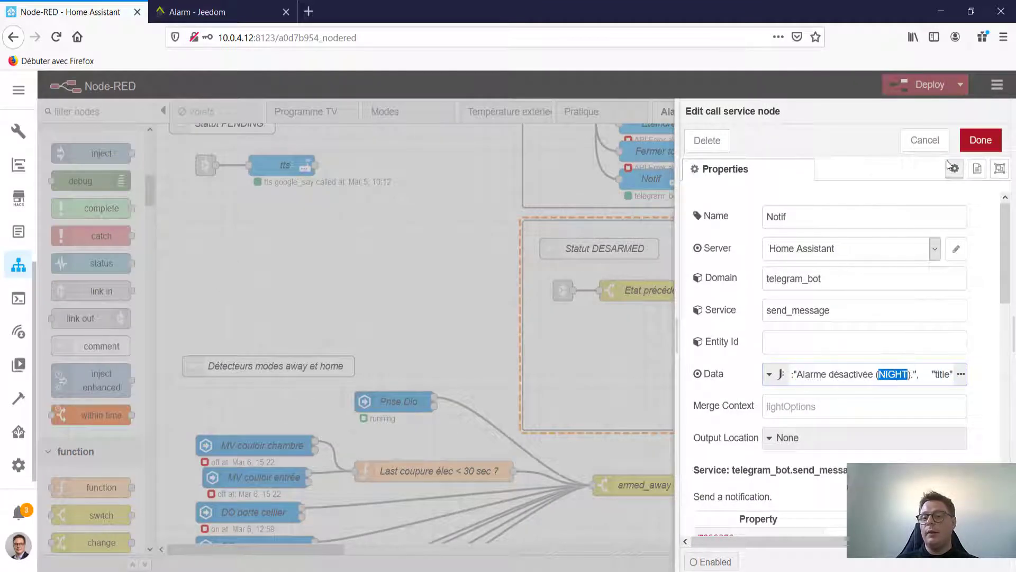
click(924, 140)
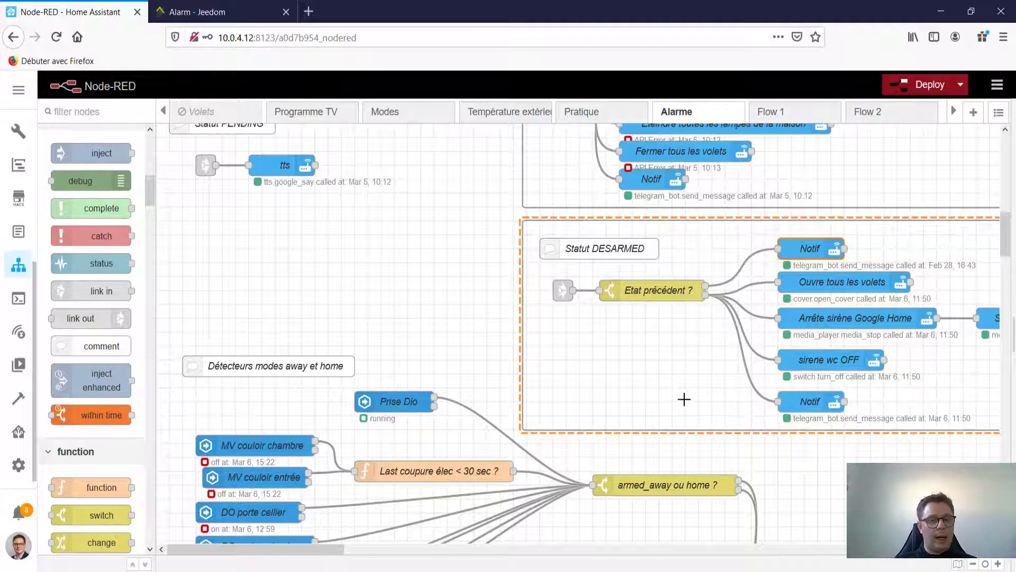
Trace the link node on the third Statuts alarme output to Statut ARMED_HOME and review the armed status announcements and notifications.
scroll(673, 390, up, 15)
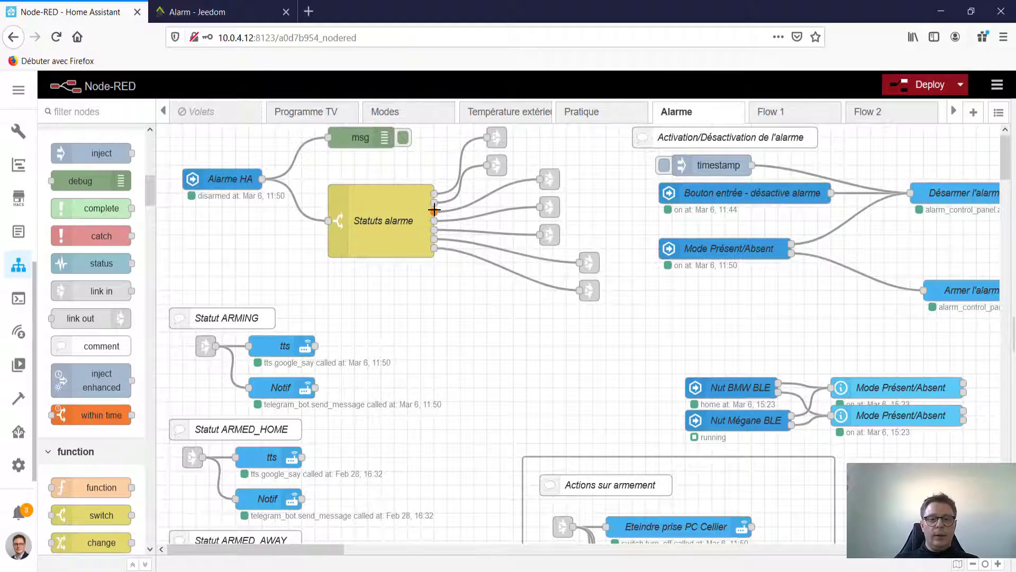
mouse_move(434, 209)
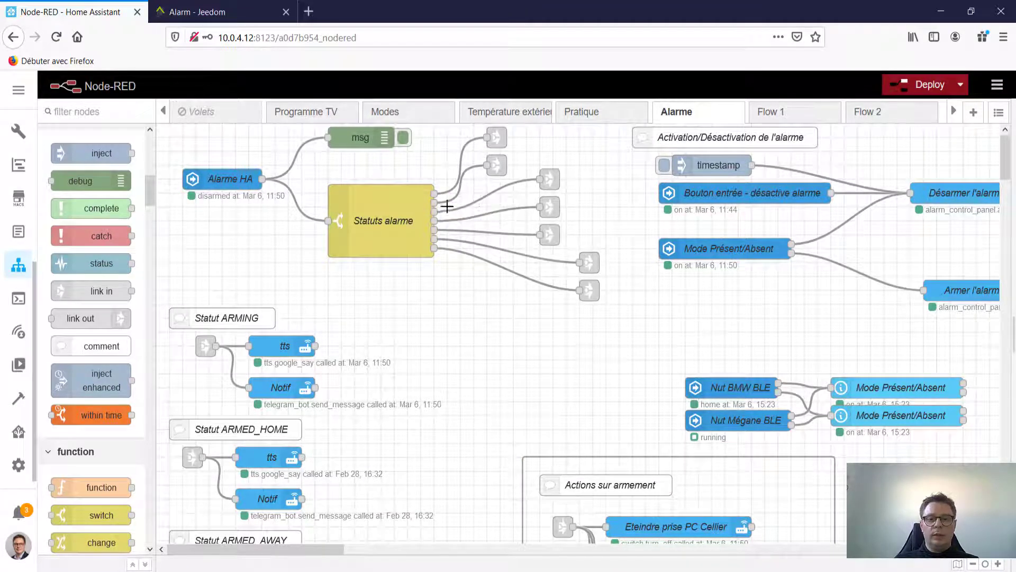
click(545, 179)
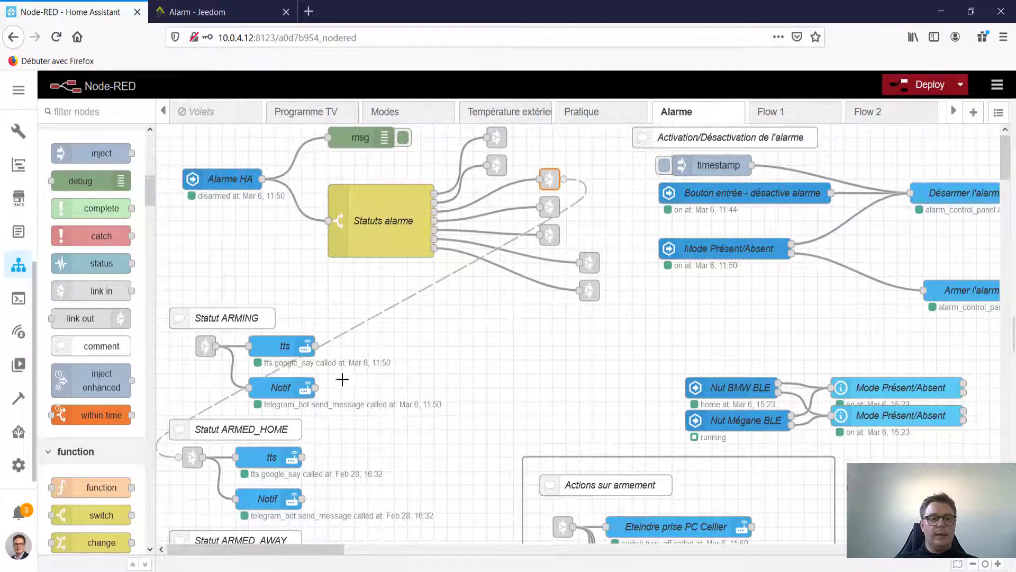
scroll(321, 384, down, 2)
scroll(312, 370, down, 6)
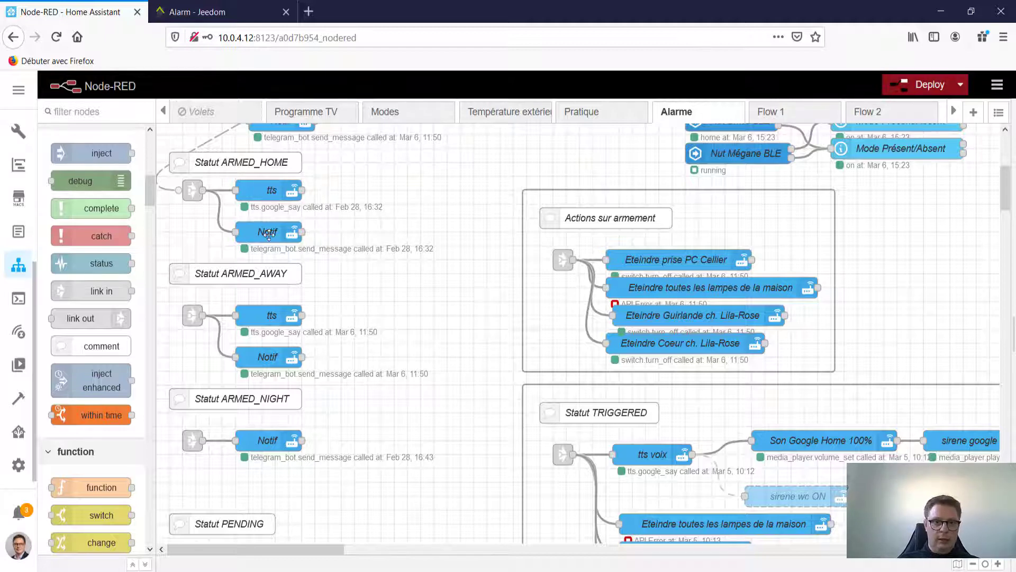
Trace the link node on the pending output of Statuts alarme to the Statut PENDING nodes.
scroll(272, 317, up, 5)
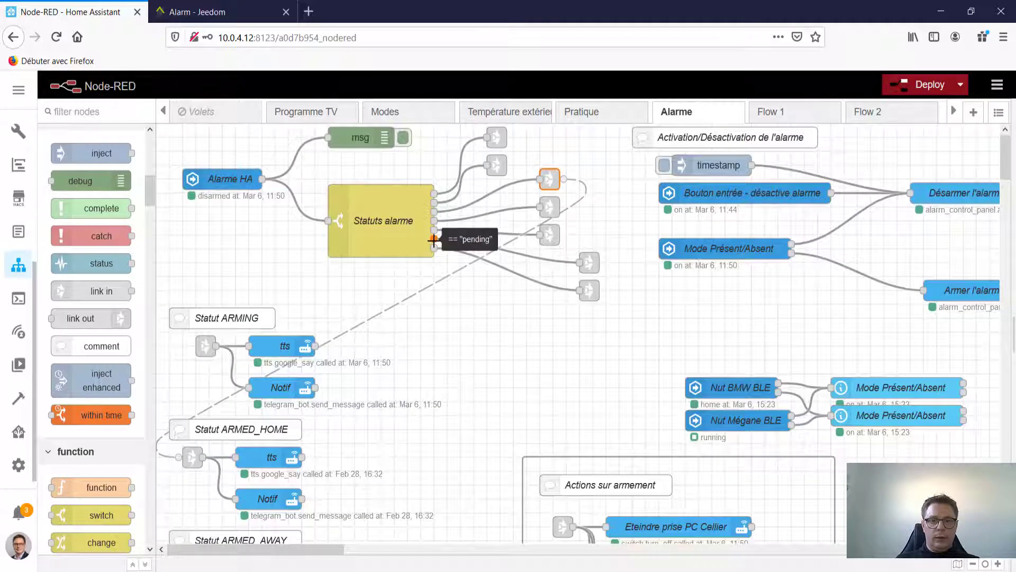
click(589, 262)
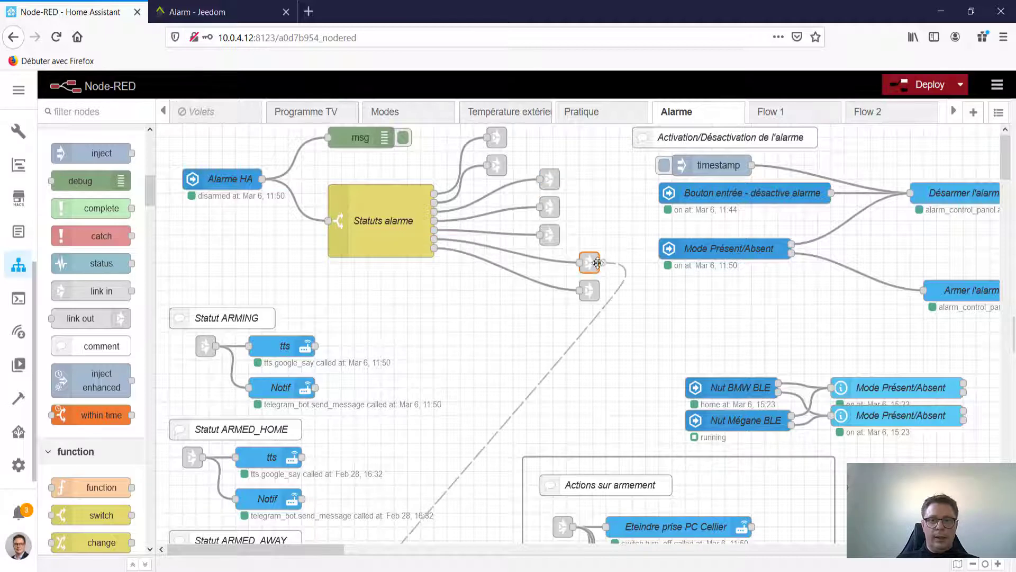
scroll(494, 319, down, 10)
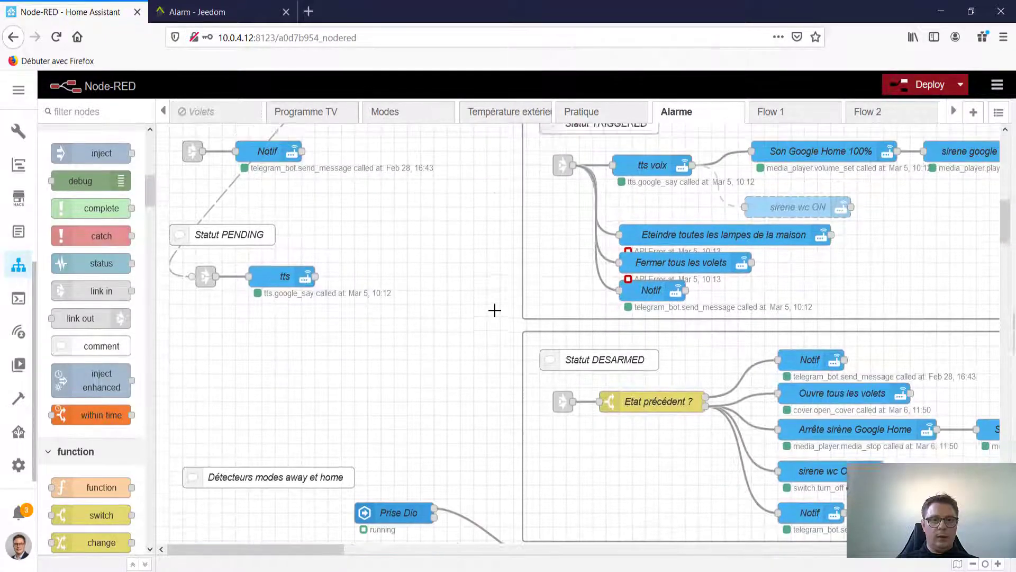
mouse_move(160, 241)
mouse_down()
mouse_move(377, 341)
mouse_move(422, 346)
mouse_up()
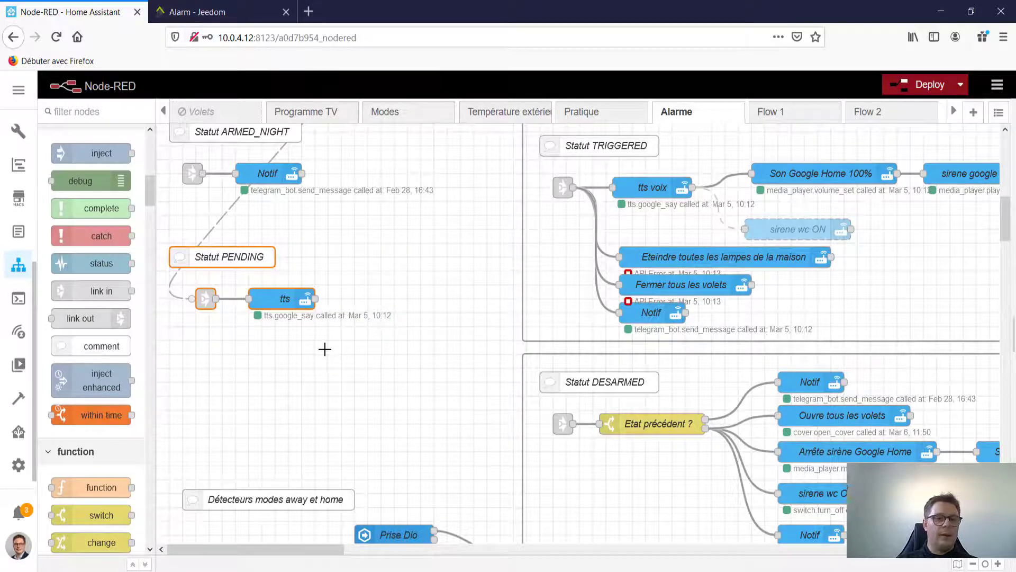
Inspect the message and language in the Statut PENDING tts node's JSON data, and close the node without changes.
click(286, 300)
double_click(286, 299)
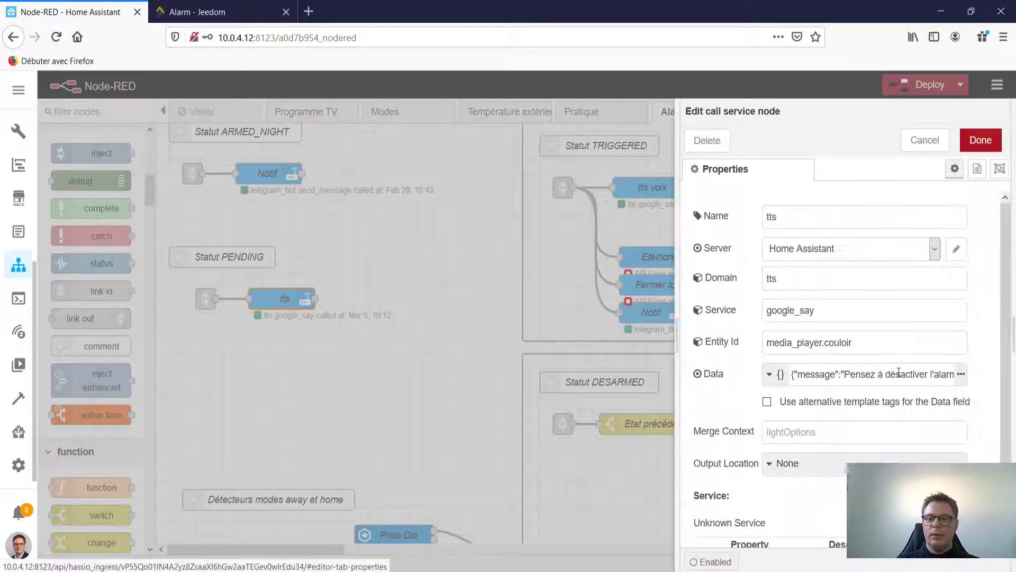
click(960, 374)
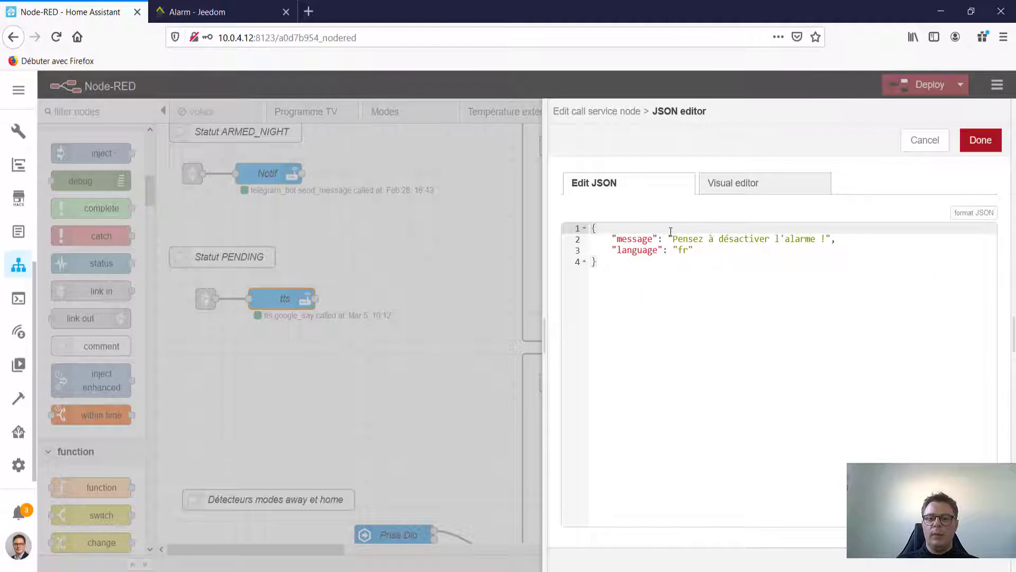
click(929, 142)
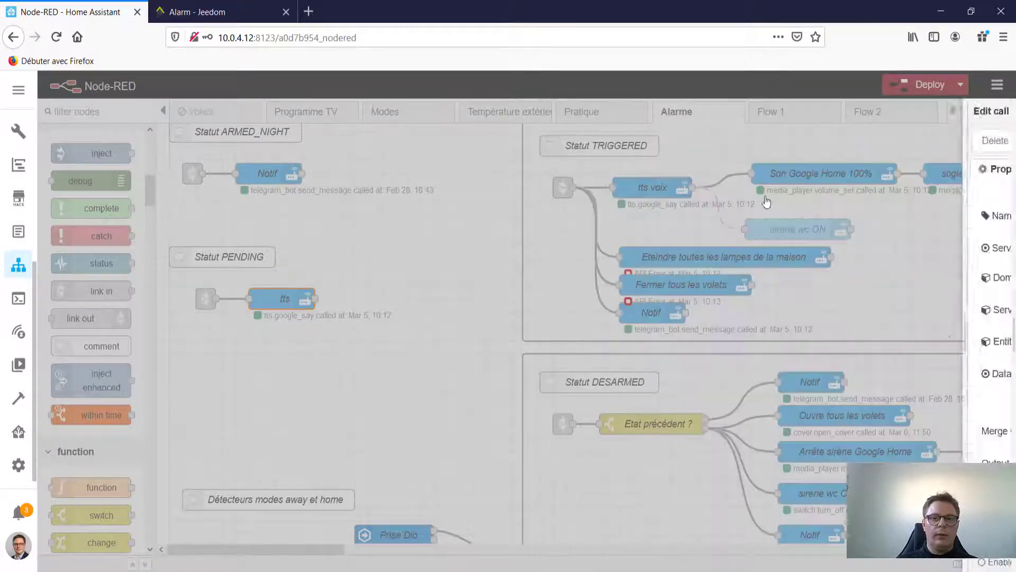
click(921, 141)
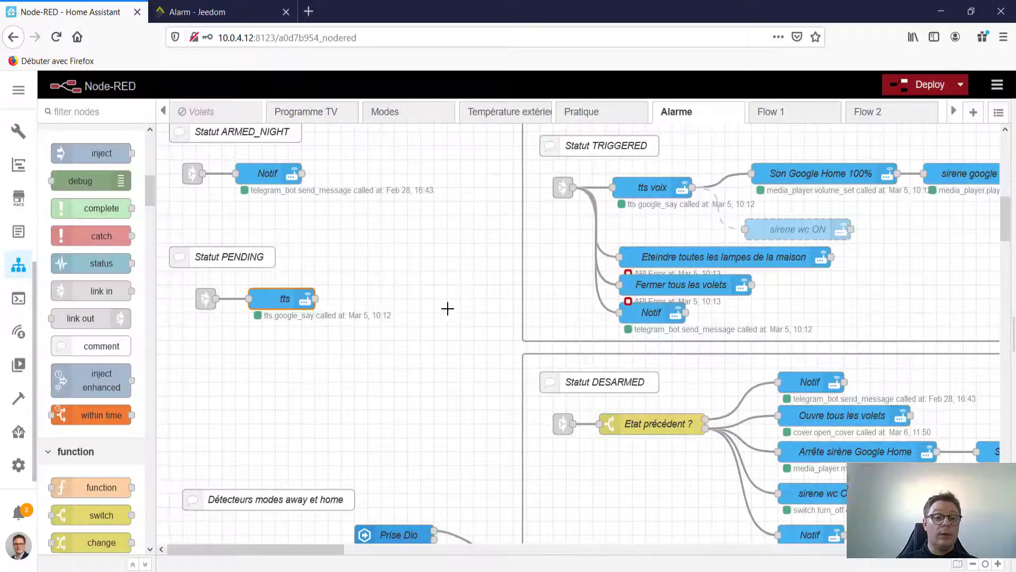
Trace the link node on the triggered output of Statuts alarme to the Statut TRIGGERED group.
scroll(378, 381, up, 3)
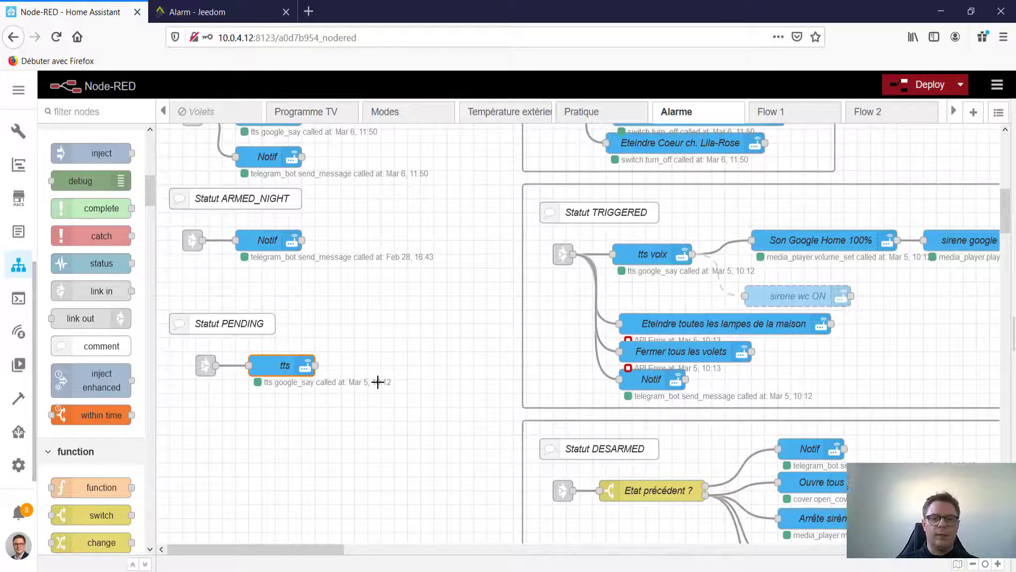
scroll(378, 382, up, 20)
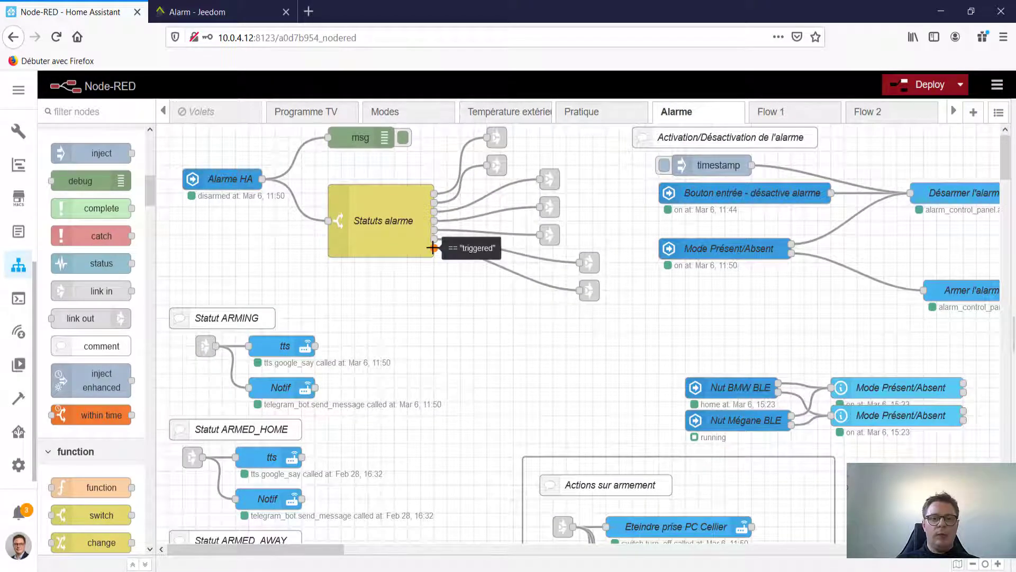
click(588, 288)
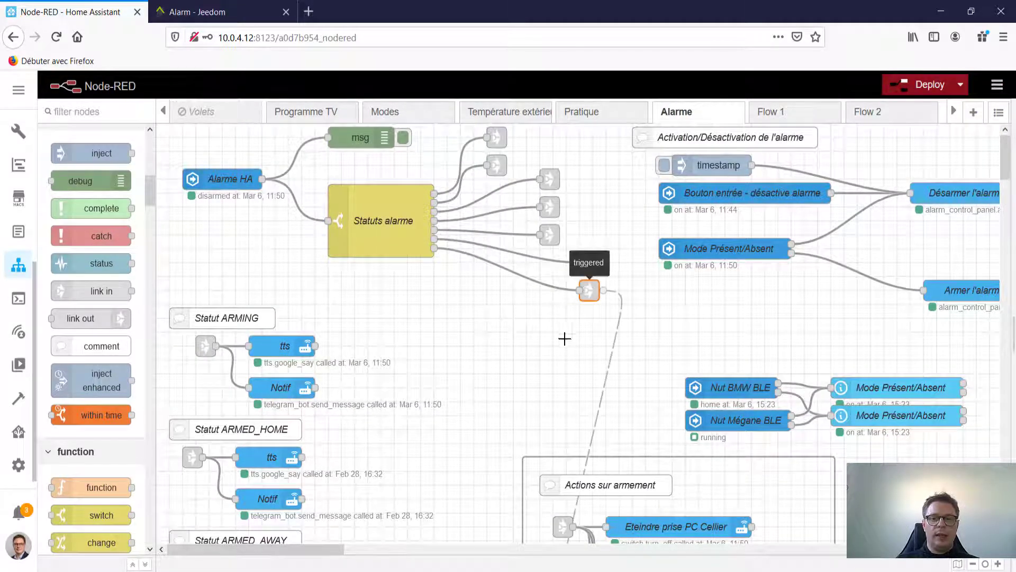
scroll(533, 379, down, 20)
scroll(532, 365, up, 6)
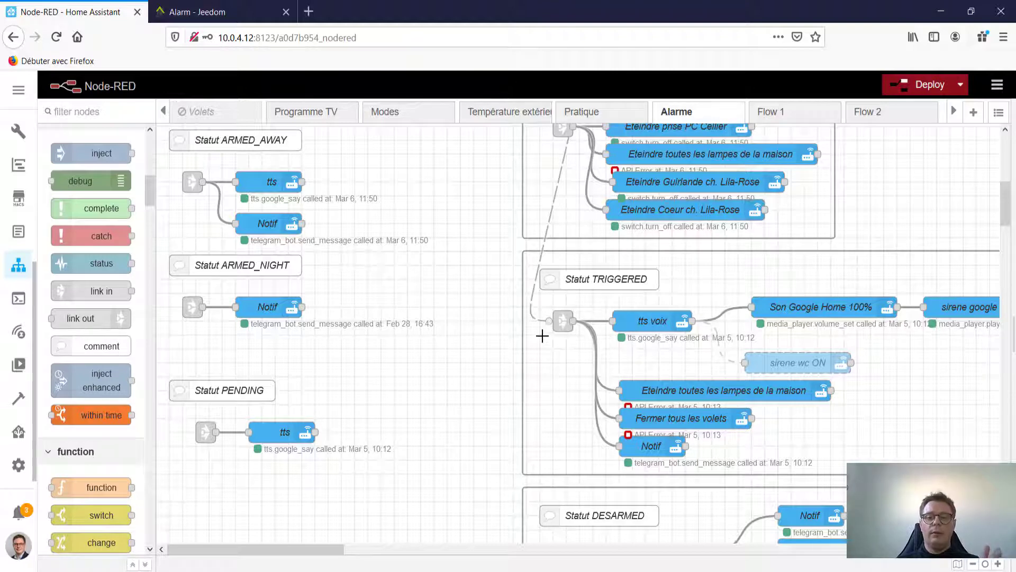
Inspect the spoken message in the Statut TRIGGERED tts voix node's data, and close the node without changes.
click(672, 321)
double_click(662, 322)
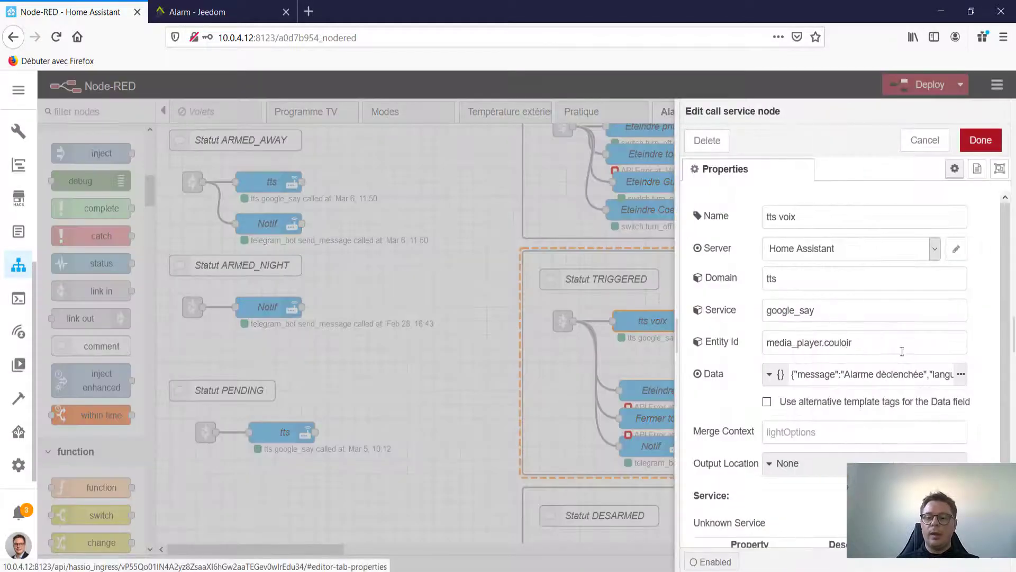
drag(856, 375, 911, 375)
click(931, 143)
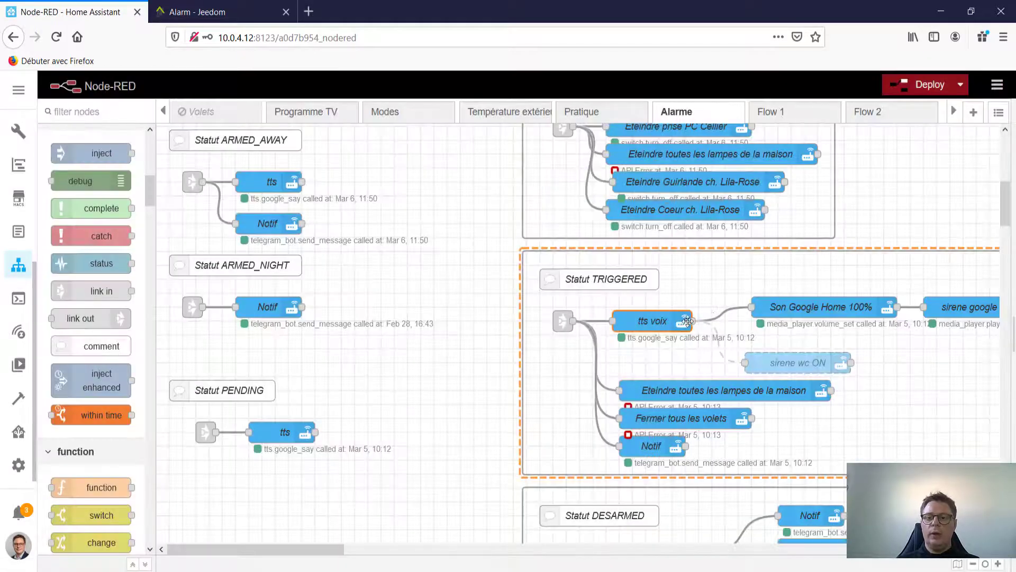
Follow Son Google Home 100% to the sirene google home OFF node, examine the sound file in its JSON data, and close it without changes.
click(814, 312)
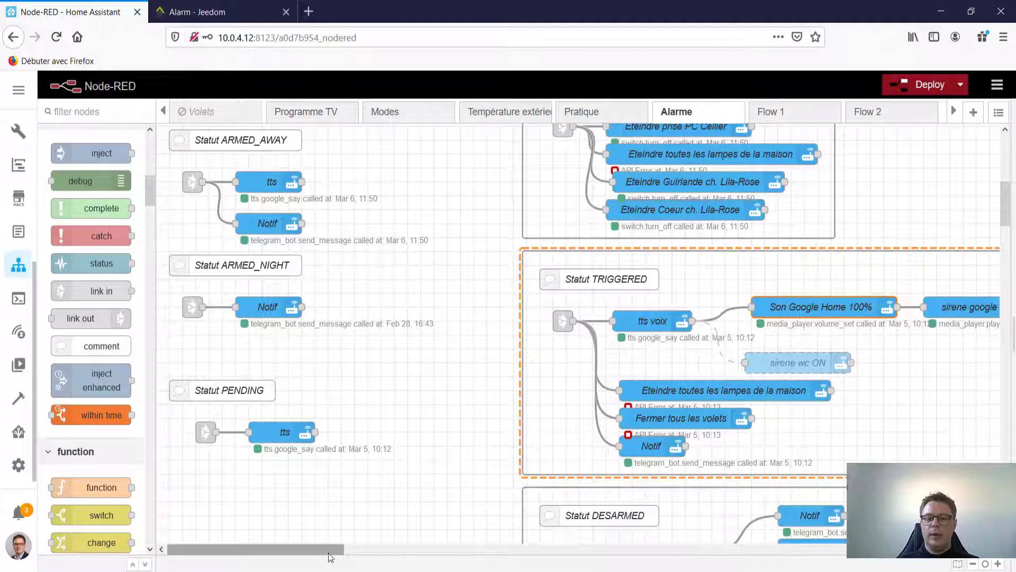
drag(312, 550, 372, 551)
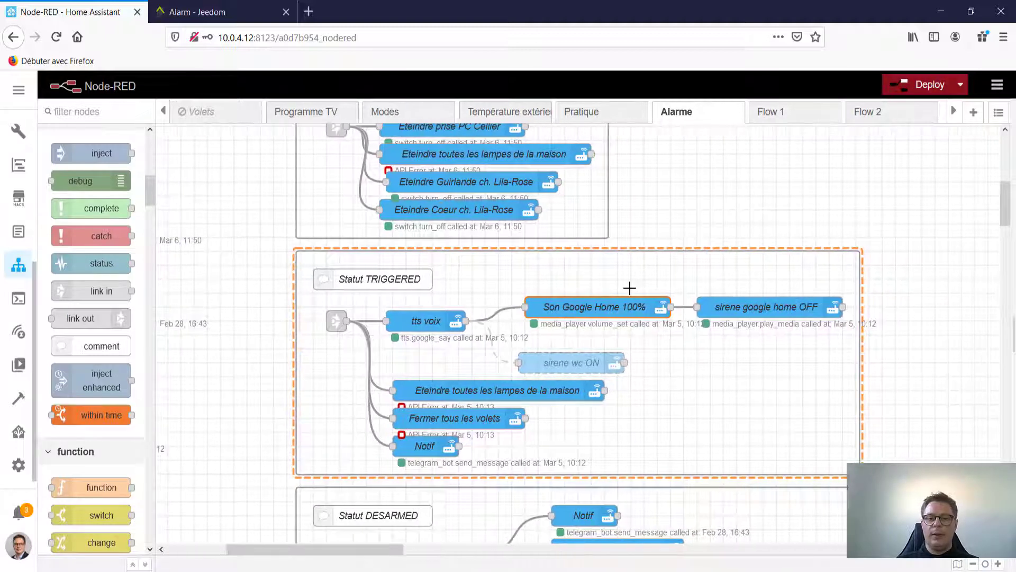
click(755, 310)
double_click(756, 310)
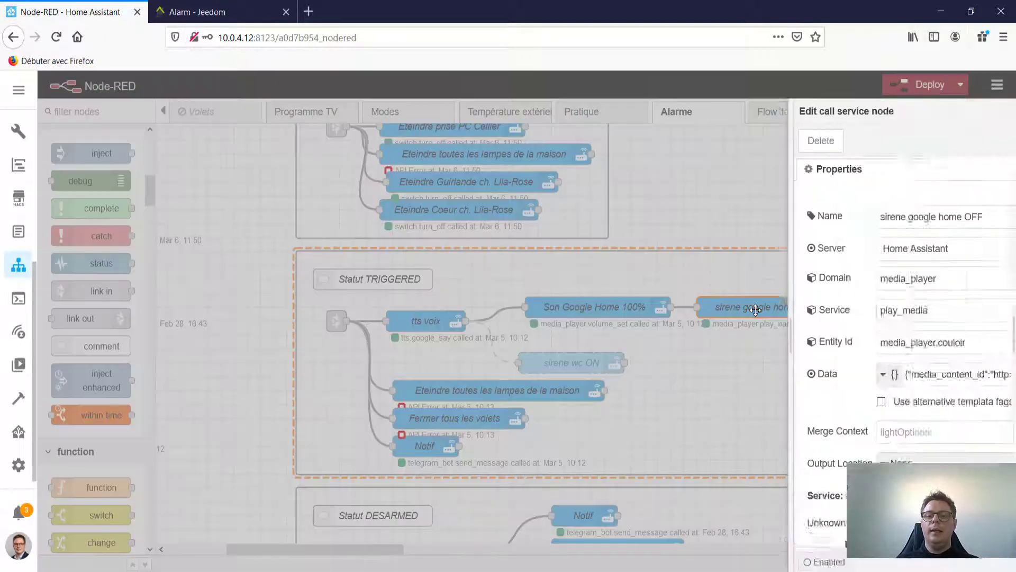
key(Escape)
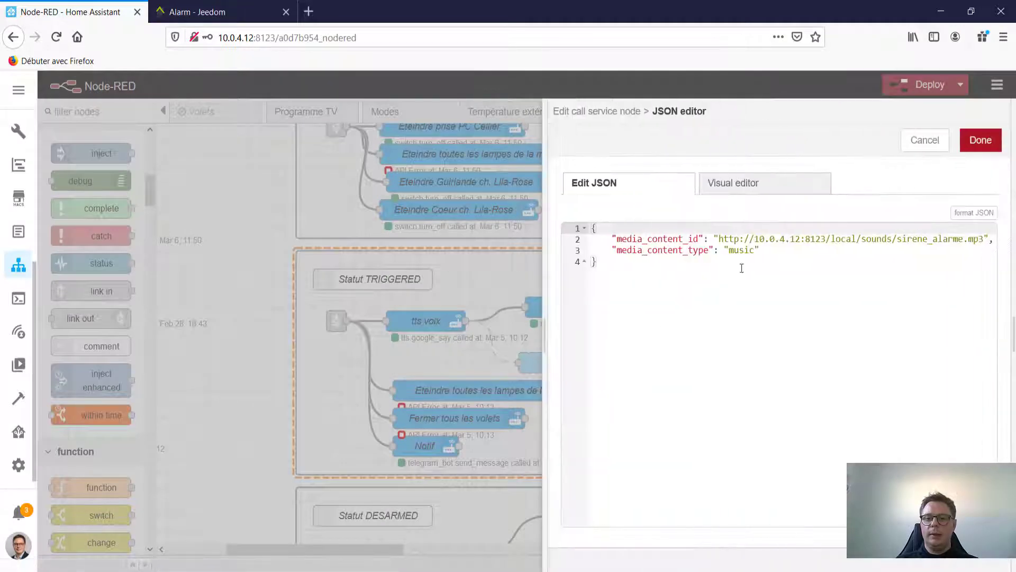
drag(985, 238, 898, 242)
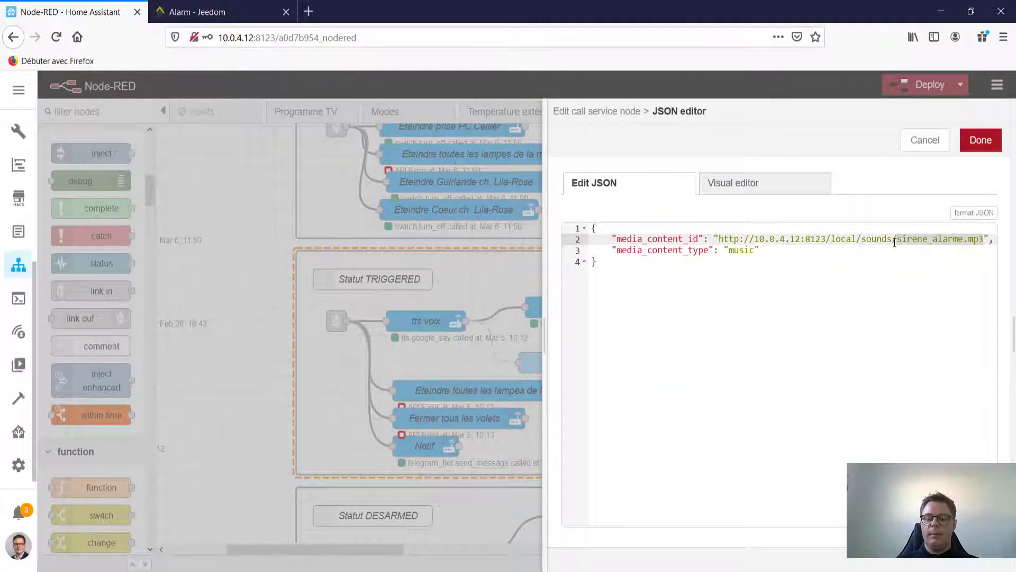
click(915, 141)
click(922, 138)
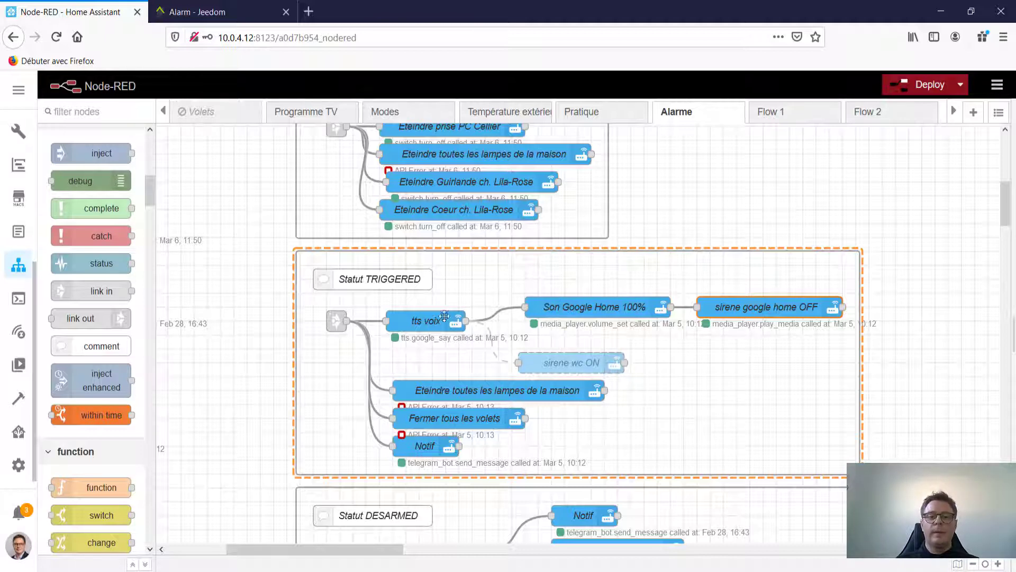
Review the remaining Statut TRIGGERED actions: sirene wc ON, Eteindre toutes les lampes de la maison, Fermer tous les volets and Notif.
click(576, 368)
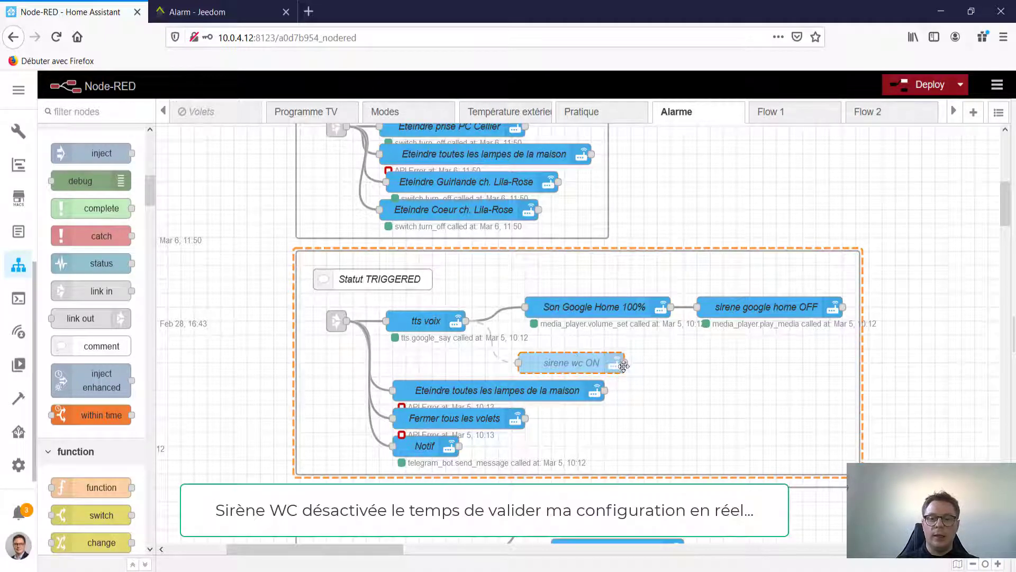
double_click(564, 356)
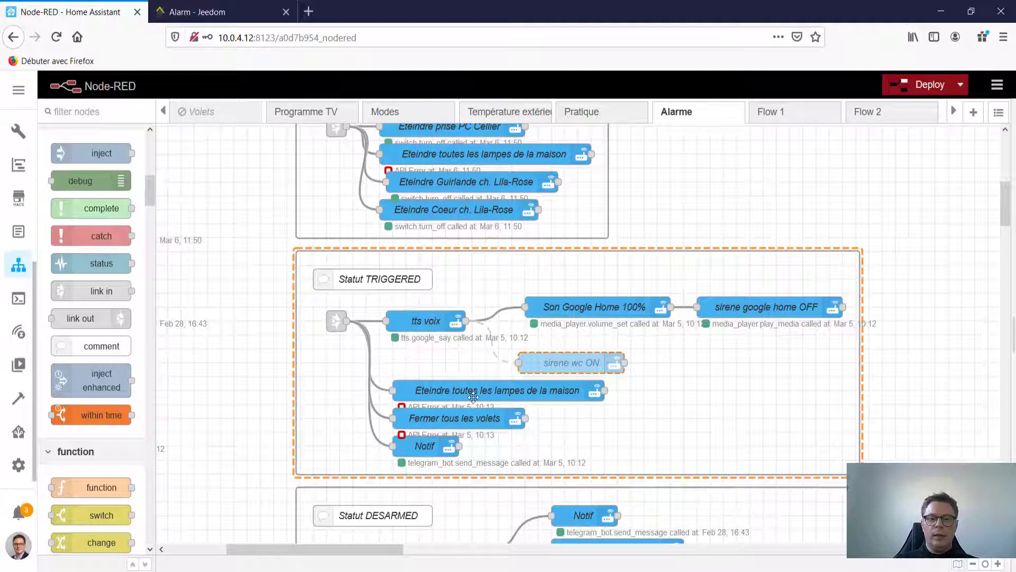
click(498, 397)
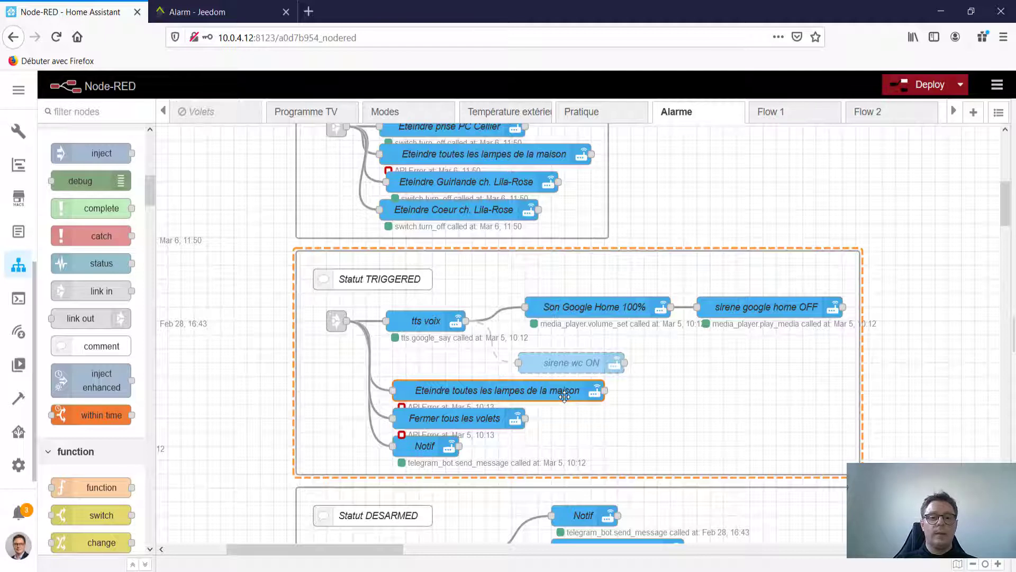
click(483, 421)
click(414, 455)
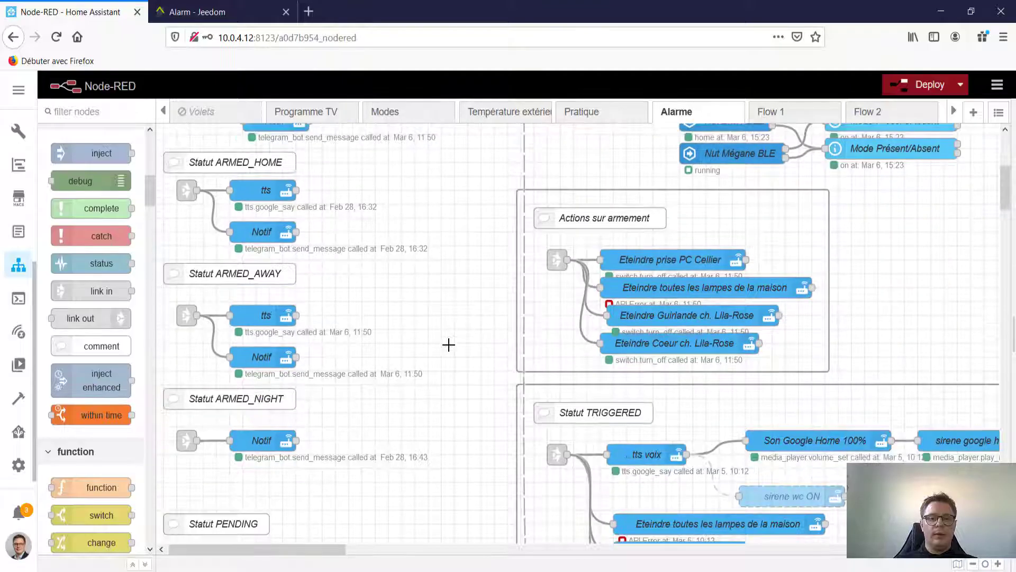
Review the detector nodes under Détecteurs modes away et home and Détecteurs nuit.
scroll(449, 345, down, 8)
scroll(449, 344, down, 4)
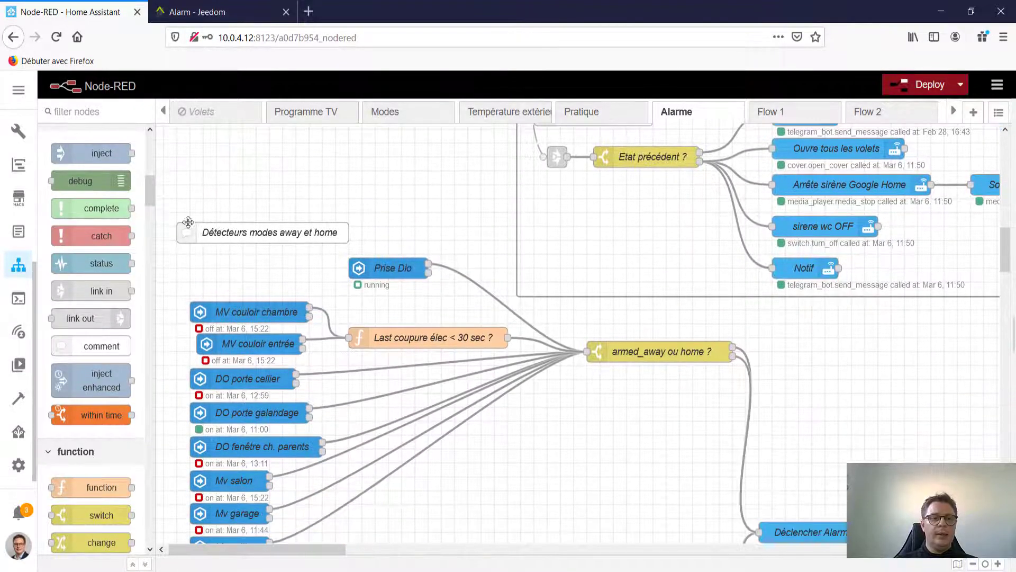
mouse_move(200, 218)
mouse_down()
mouse_move(347, 235)
mouse_move(354, 250)
mouse_up()
scroll(352, 307, down, 7)
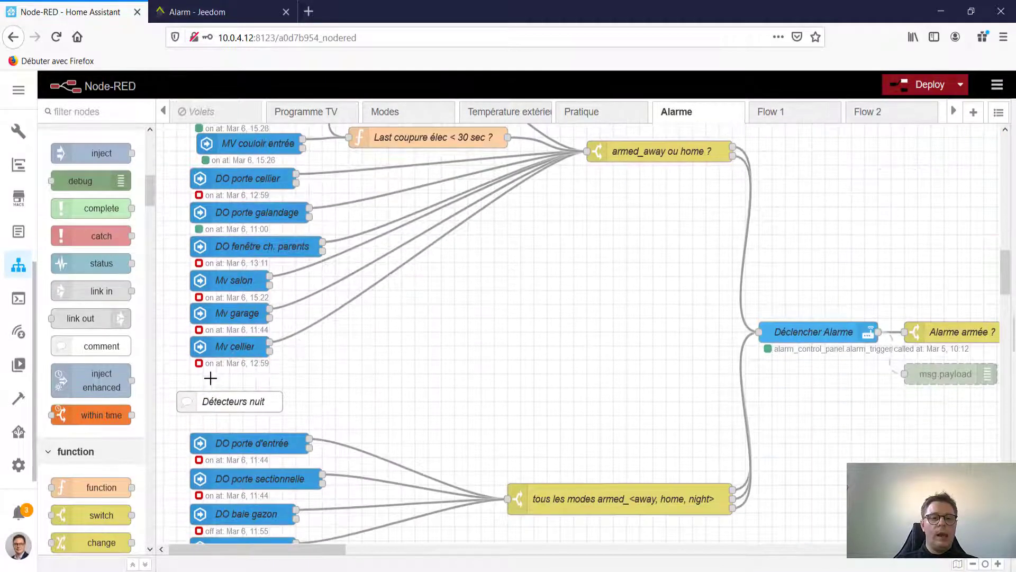
drag(174, 389, 296, 420)
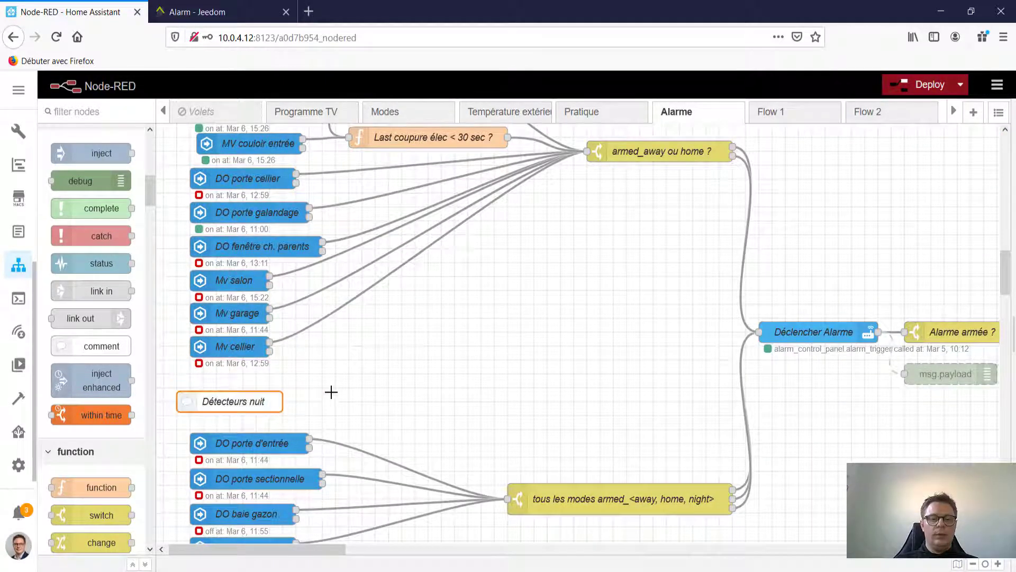
click(341, 387)
scroll(312, 376, up, 2)
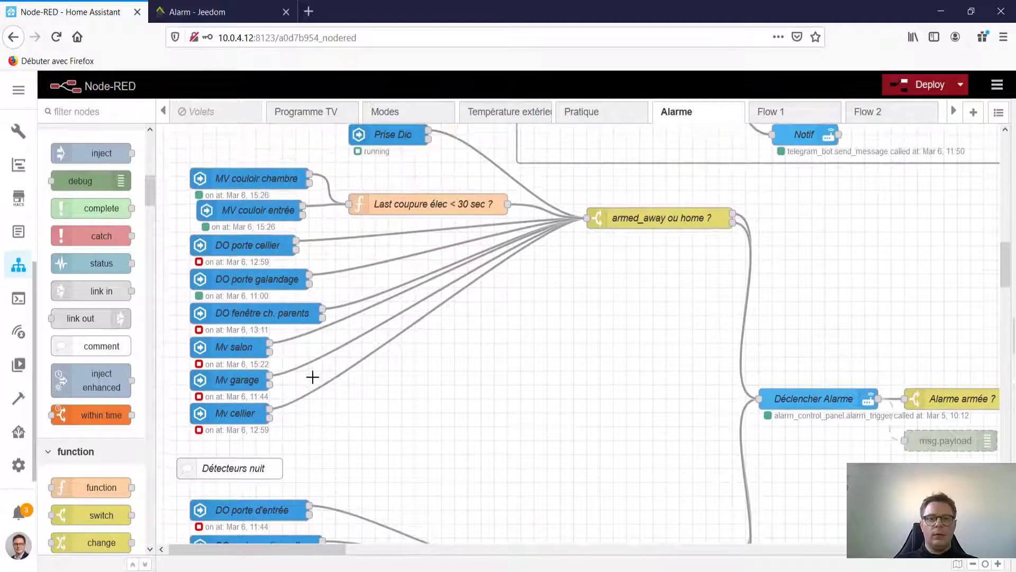
Review the Détecteurs nuit group, and highlight the away/home DO opening sensors and the Mv salon, Mv garage and Mv cellier motion sensors.
scroll(312, 377, down, 5)
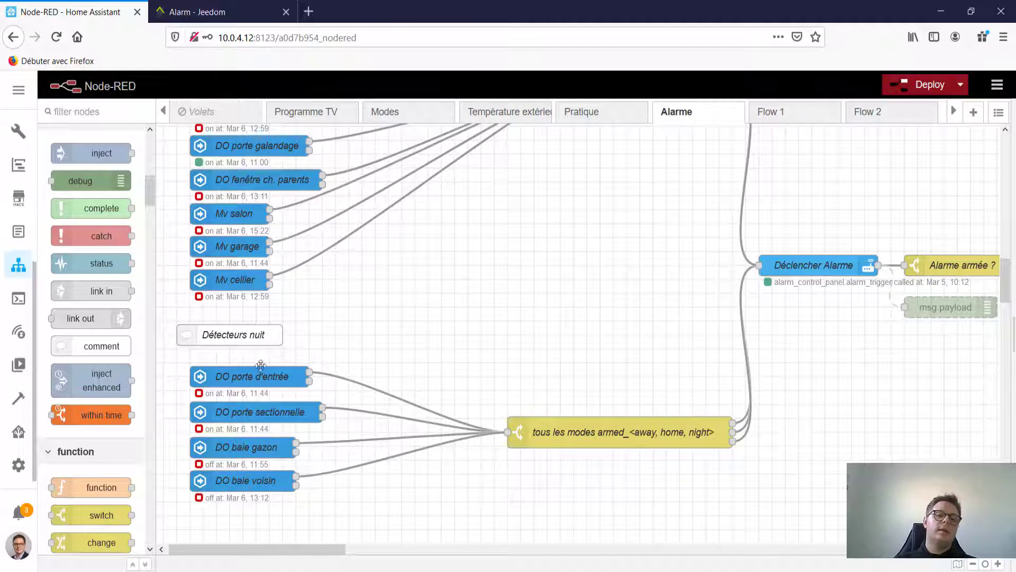
scroll(251, 383, up, 1)
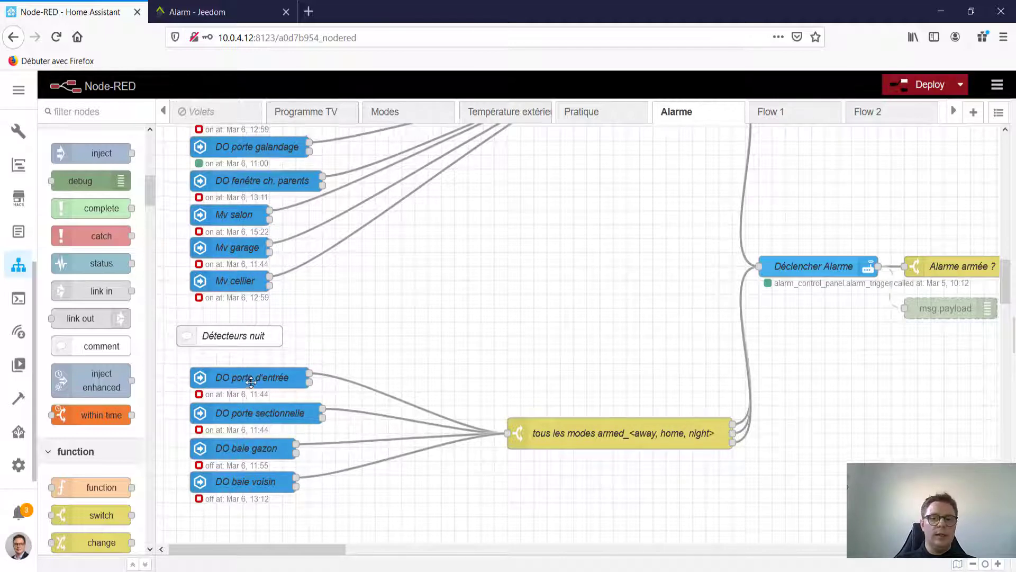
scroll(251, 382, up, 5)
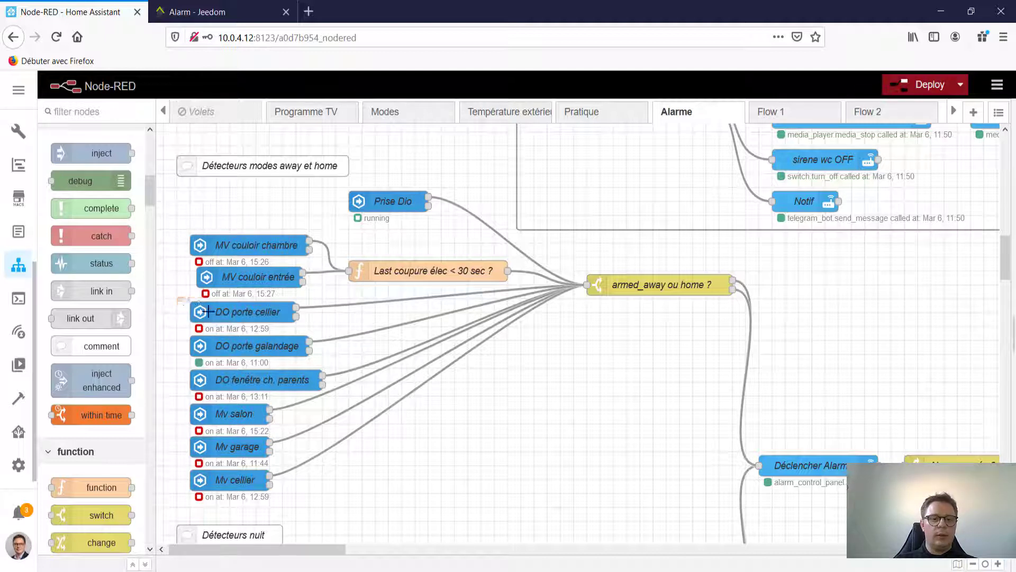
drag(207, 311, 334, 391)
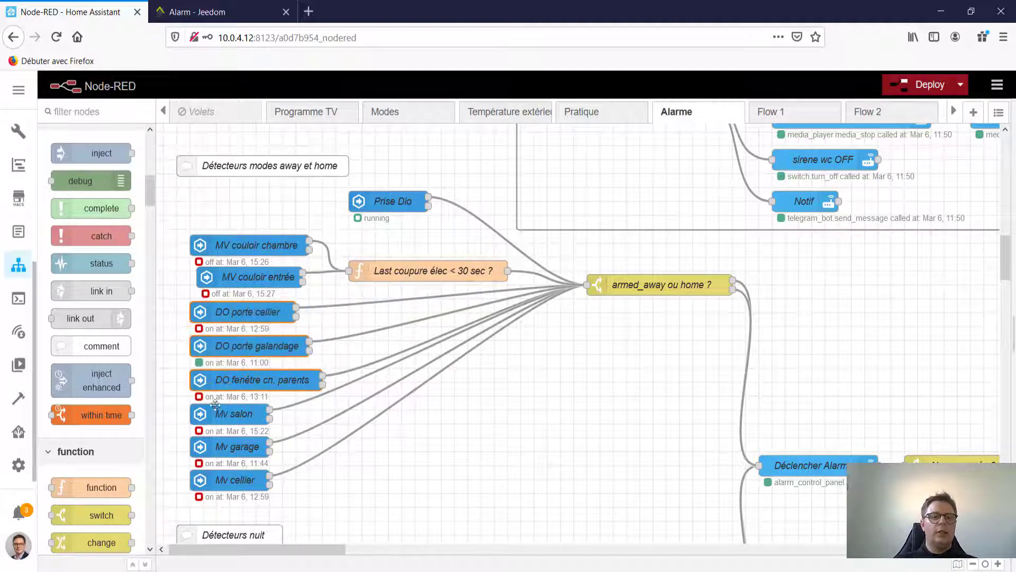
drag(170, 402, 275, 490)
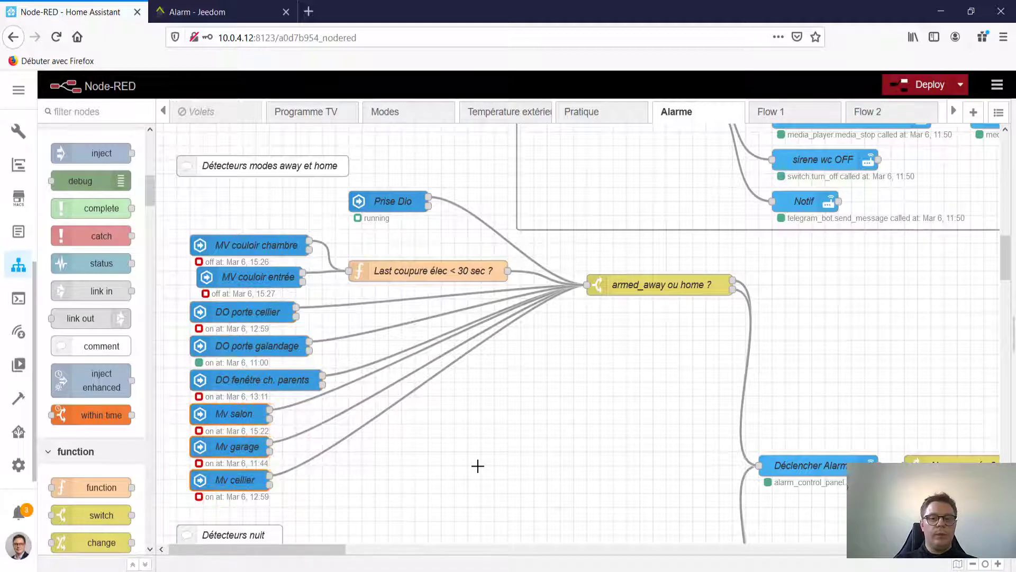
click(477, 466)
Inspect the entity ID and If State condition of the DO porte cellier node and its true output, leaving the node unchanged.
click(245, 312)
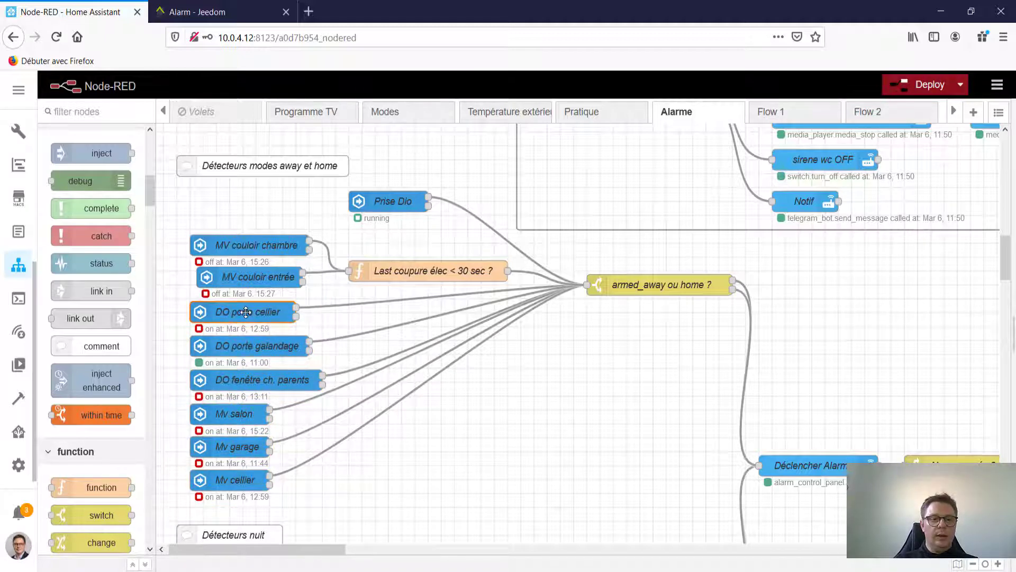
double_click(245, 313)
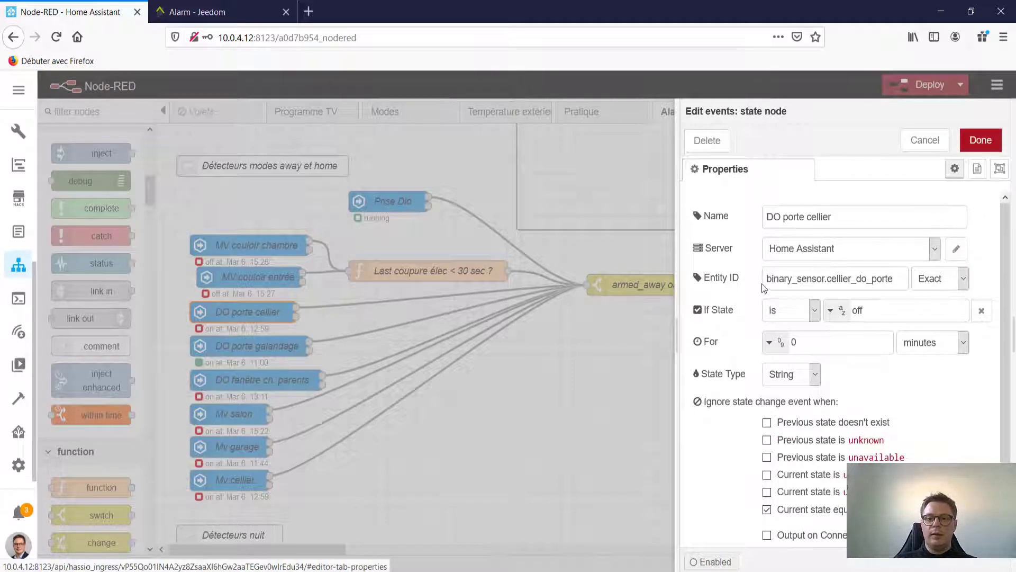
drag(765, 281, 826, 279)
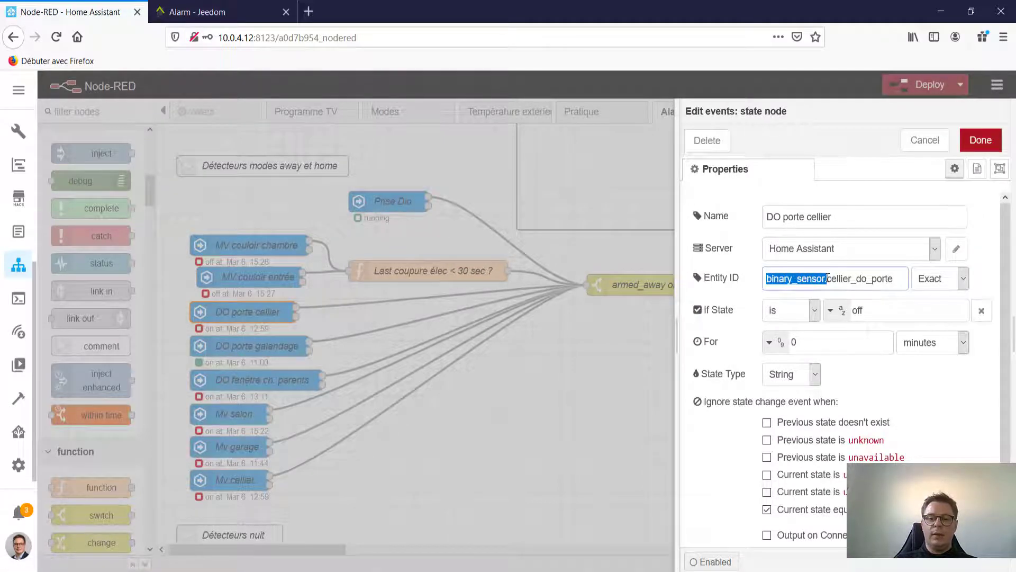
double_click(840, 280)
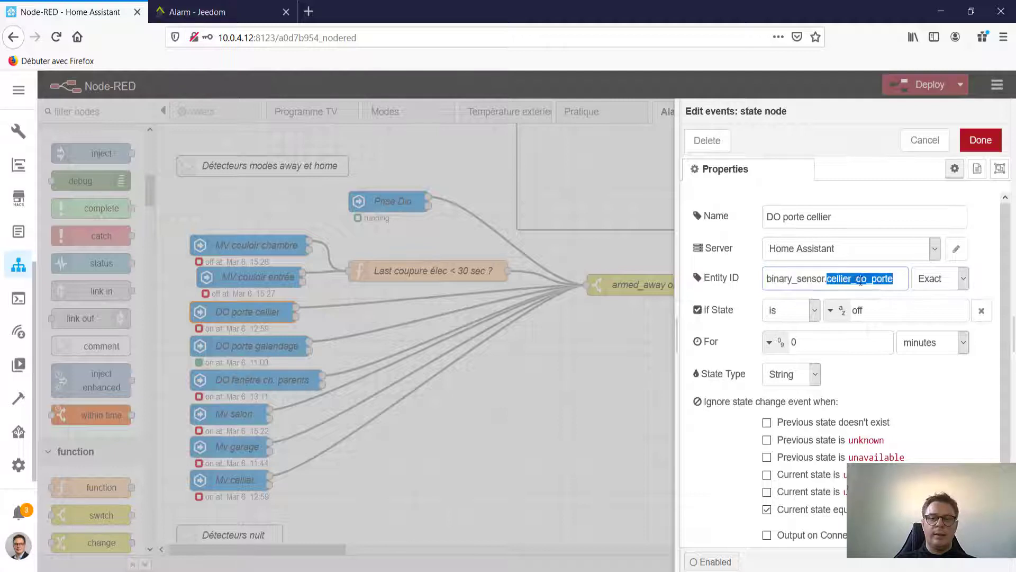
click(889, 279)
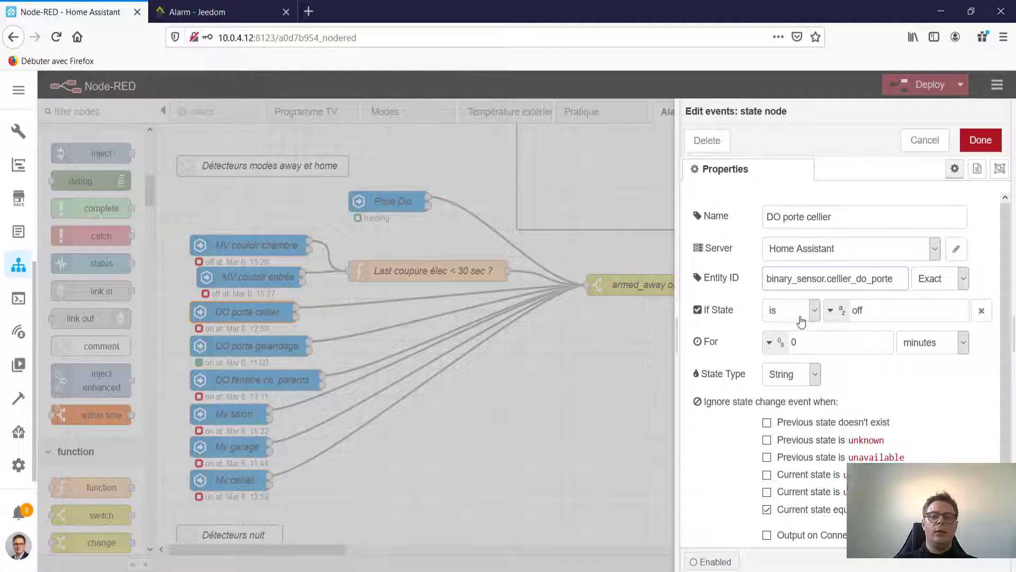
click(858, 310)
double_click(858, 310)
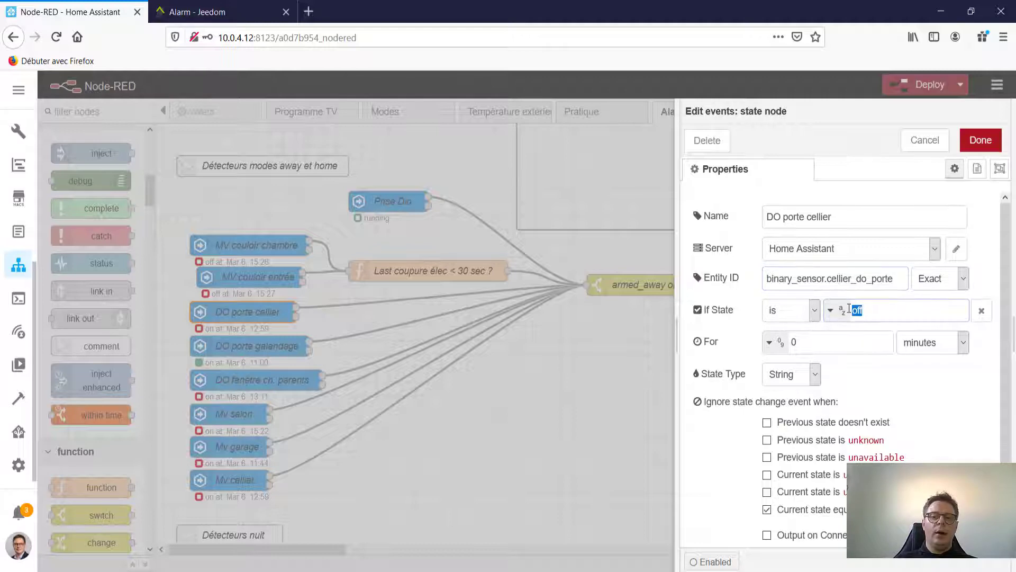
click(924, 141)
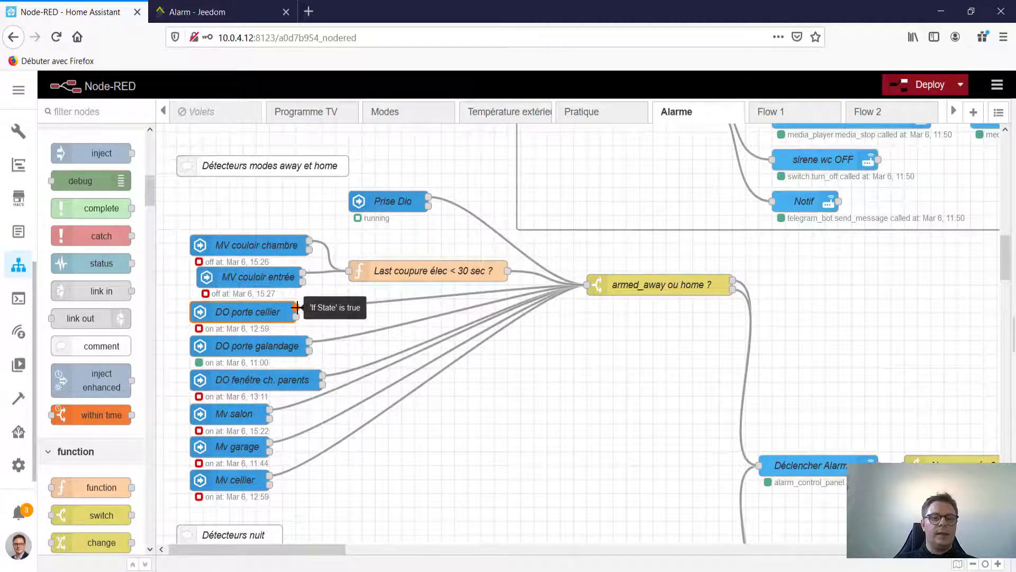
double_click(278, 315)
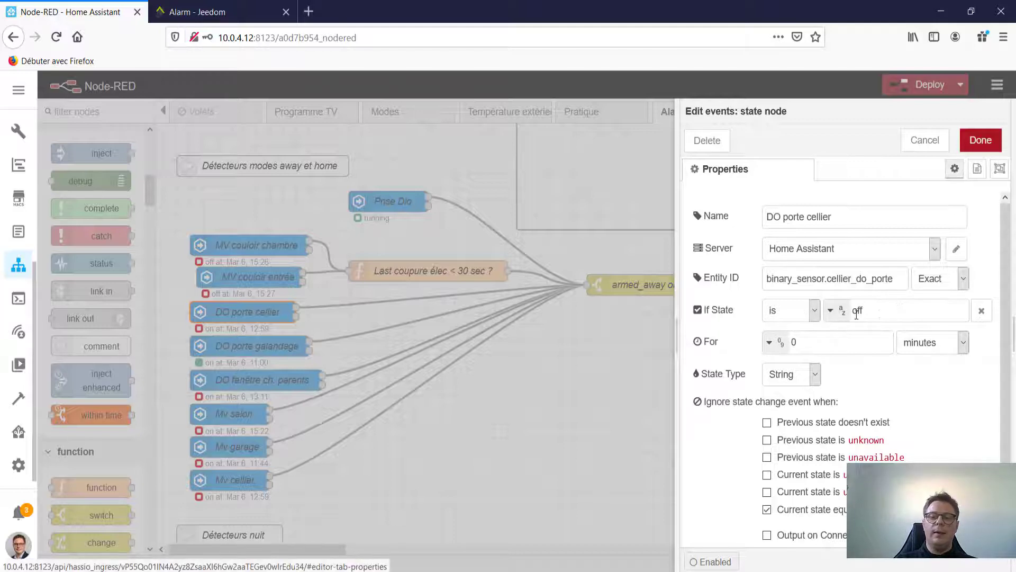
click(921, 142)
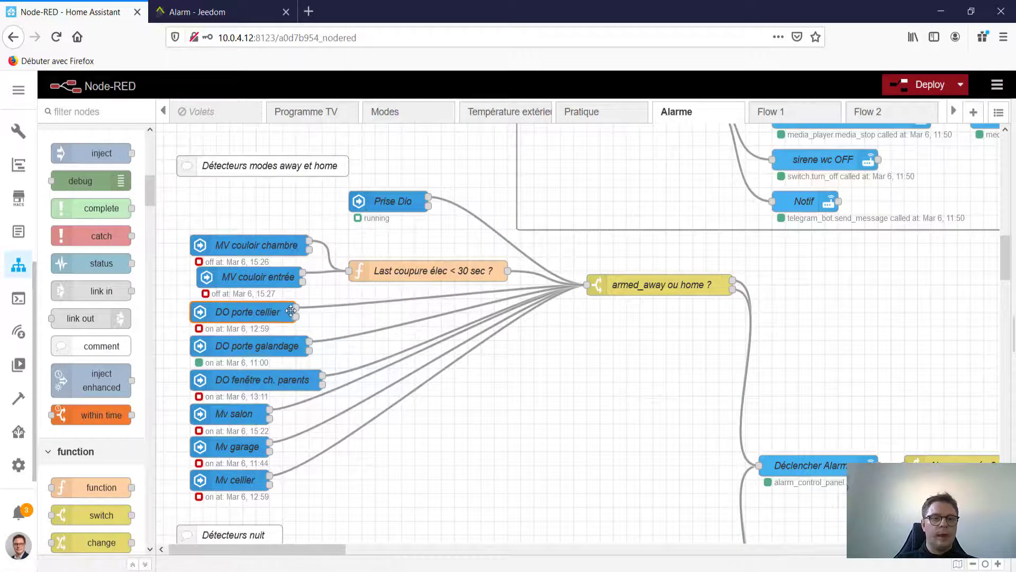
Inspect the alarm state property and the rules of the armed_away ou home ? switch node, and close it without changes.
click(627, 286)
double_click(636, 286)
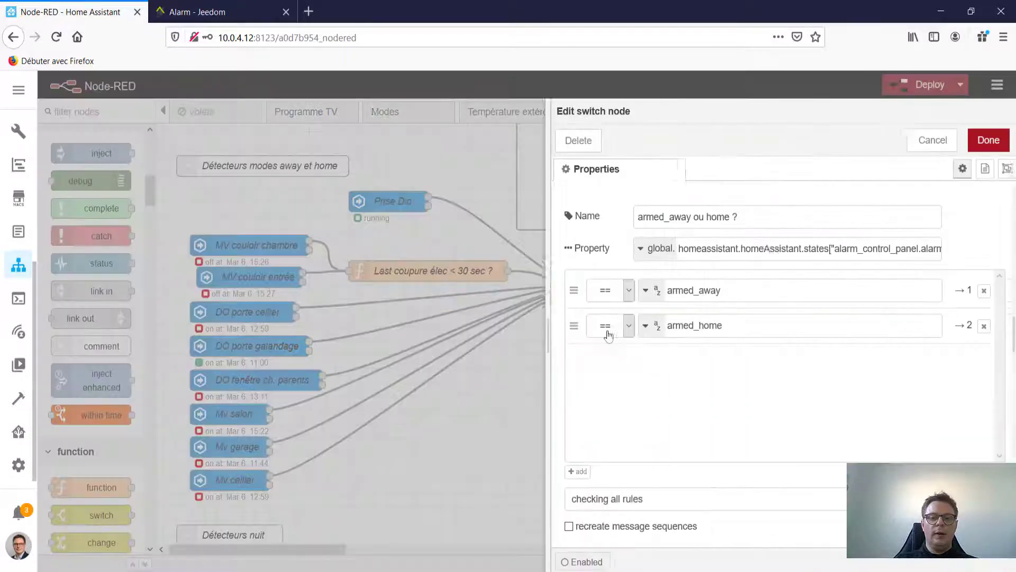
drag(671, 249, 945, 250)
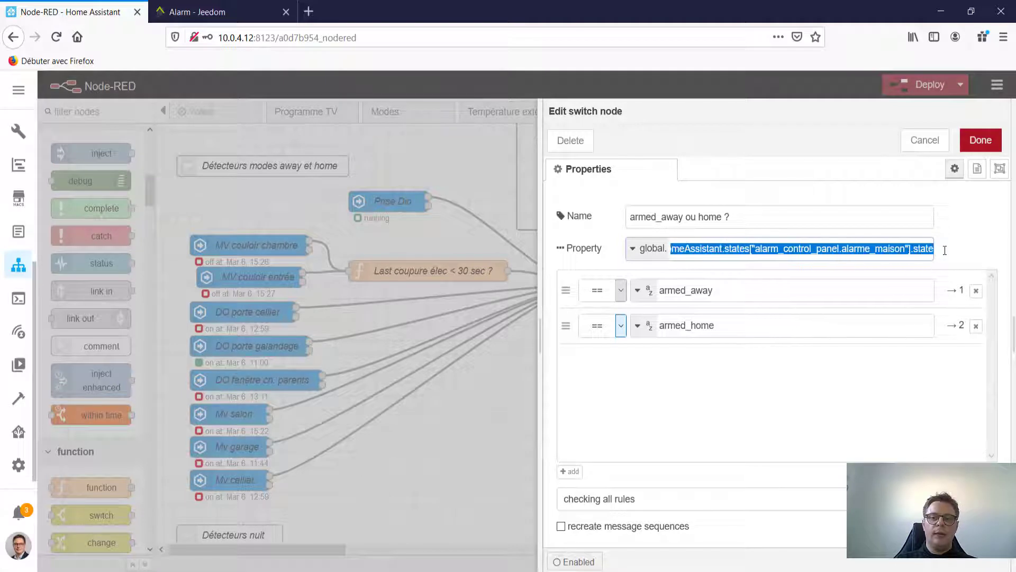
click(916, 248)
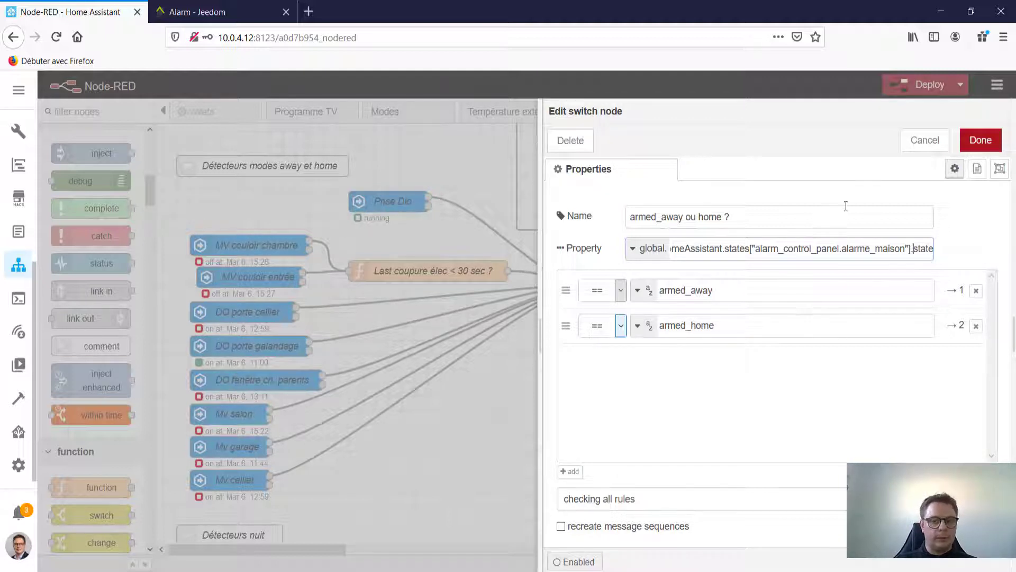
click(924, 140)
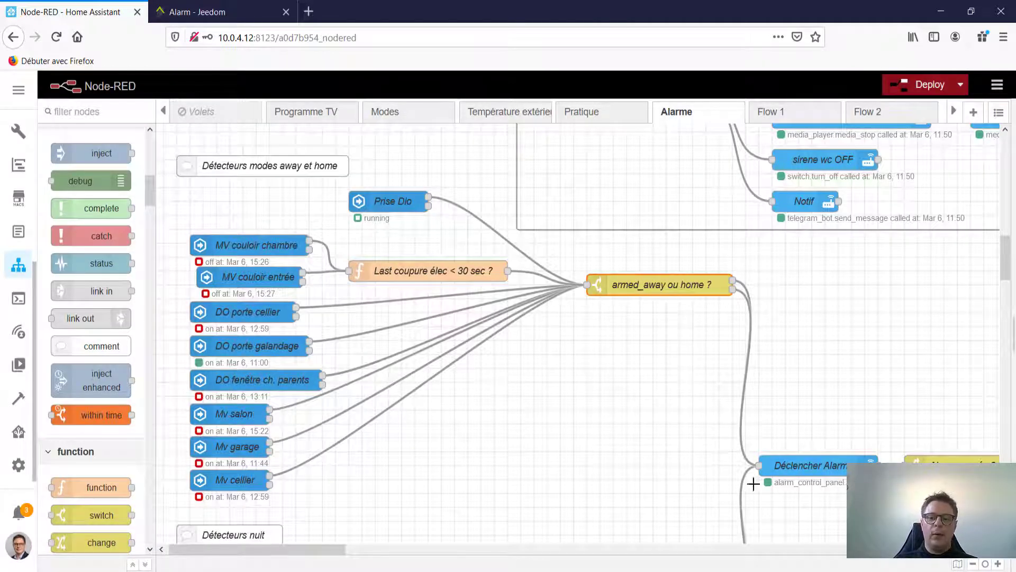
Inspect the domain, service and entity ID of the Déclencher Alarme node, and close it without changes.
click(821, 465)
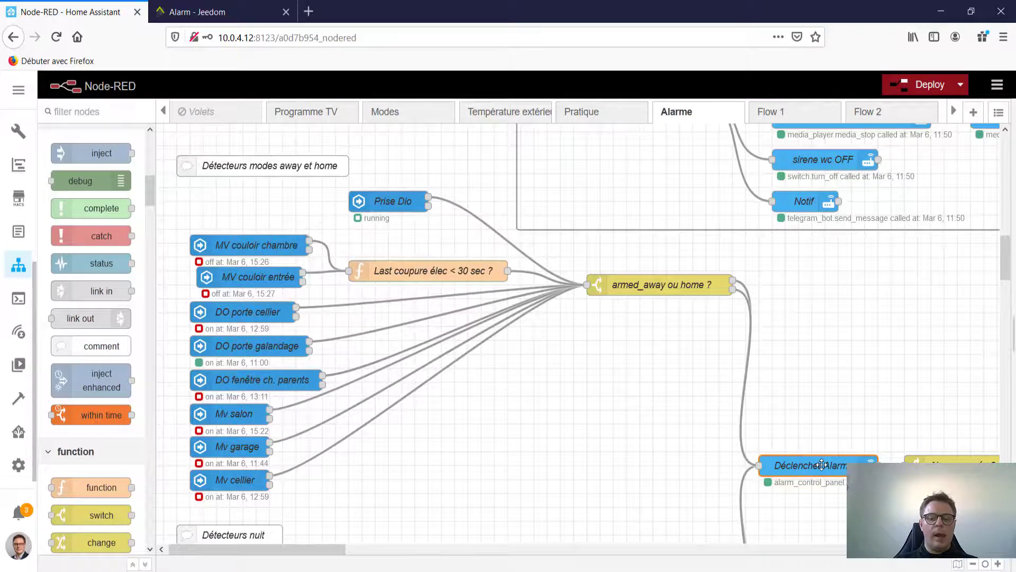
double_click(822, 465)
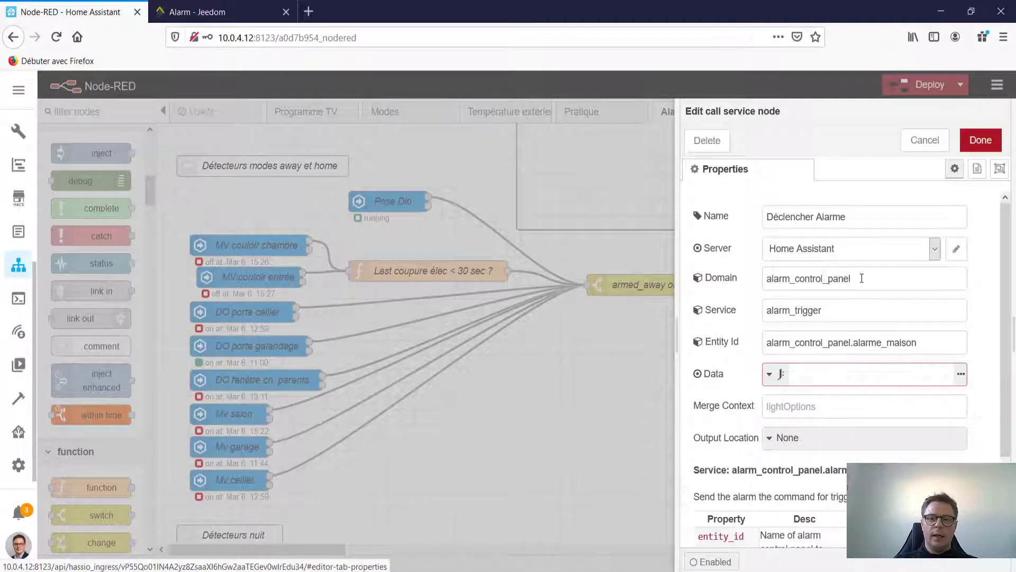
drag(847, 278, 766, 278)
click(837, 313)
drag(837, 311, 771, 316)
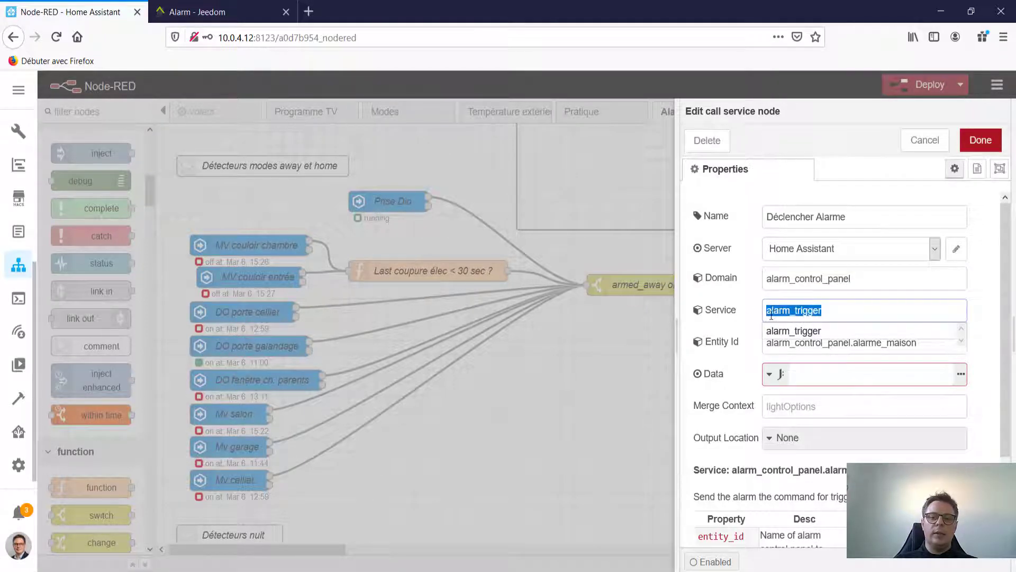
drag(930, 341, 849, 344)
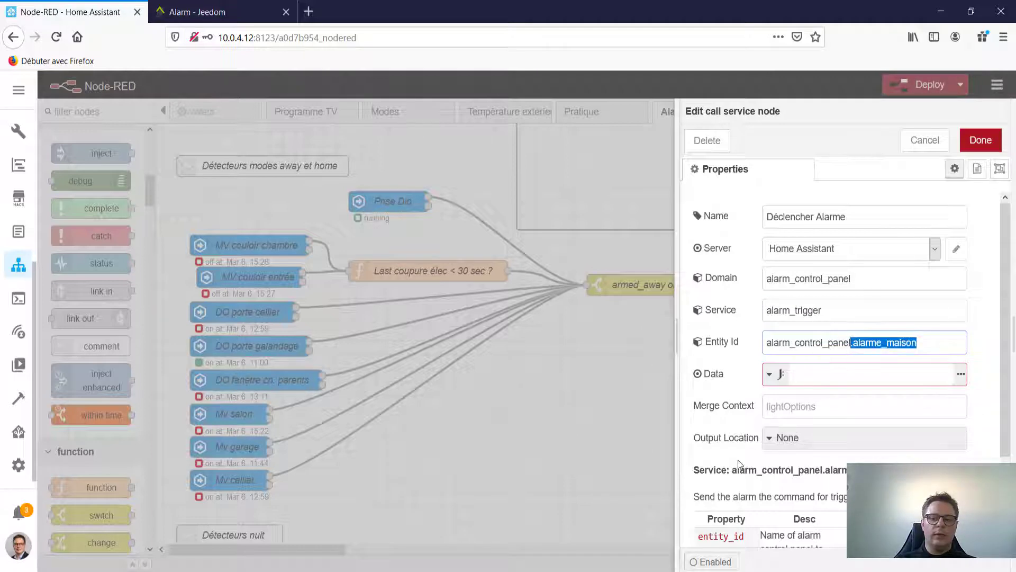
click(922, 140)
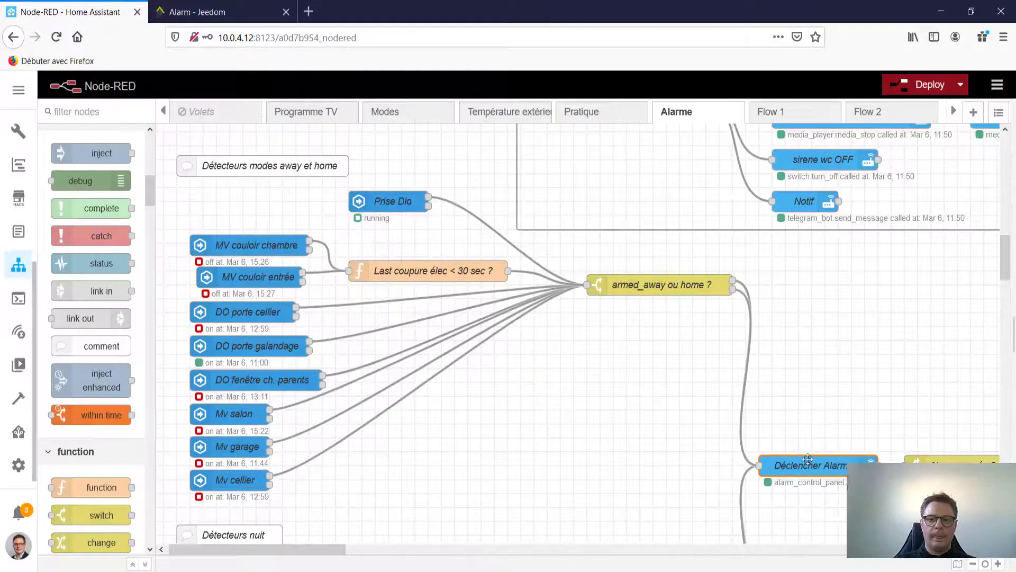
Trace the alarm status path from the Alarme HA node through Statuts alarme to its last status link.
drag(293, 551, 243, 548)
drag(1004, 267, 1004, 161)
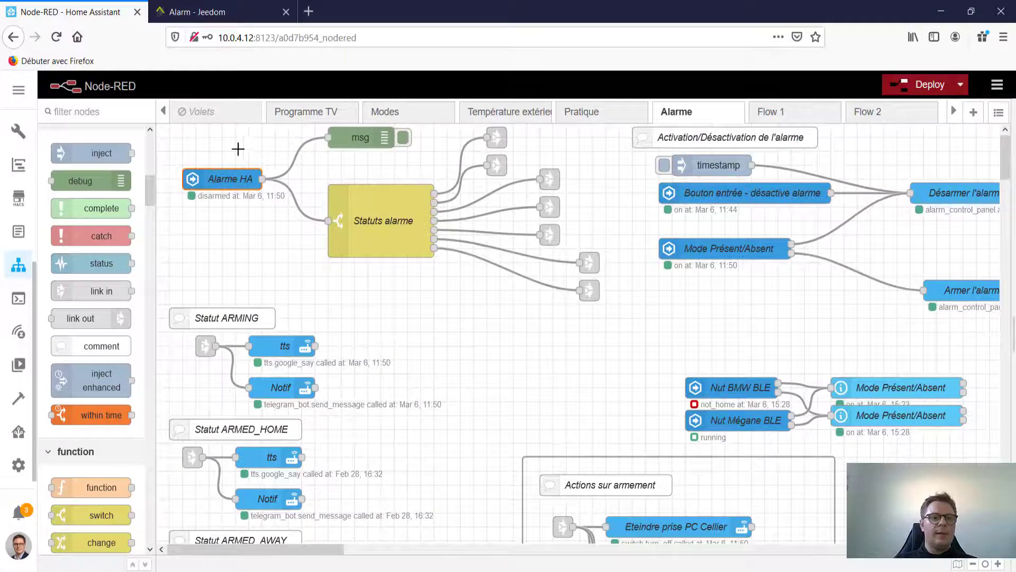
click(210, 180)
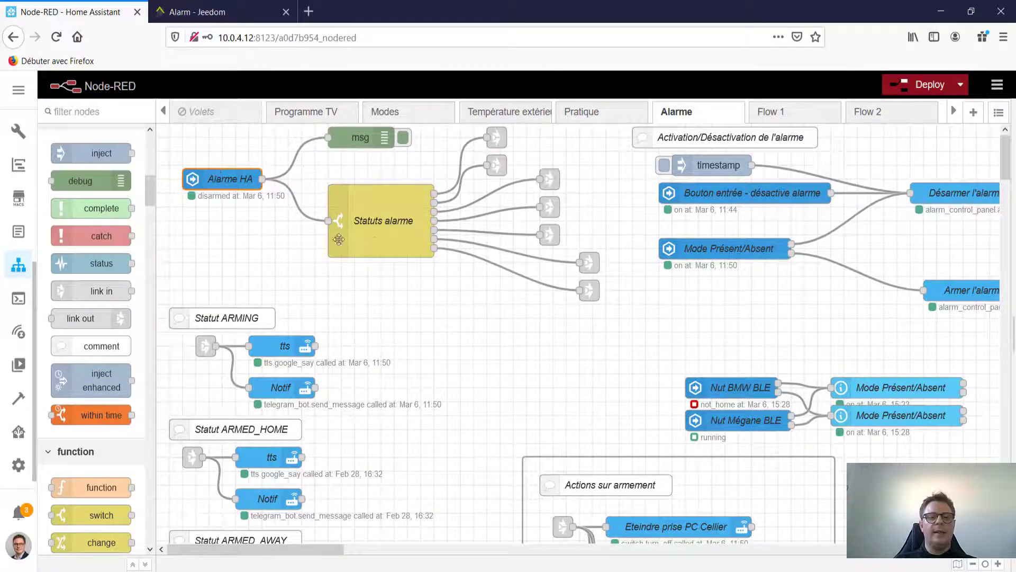
click(588, 290)
scroll(529, 394, down, 15)
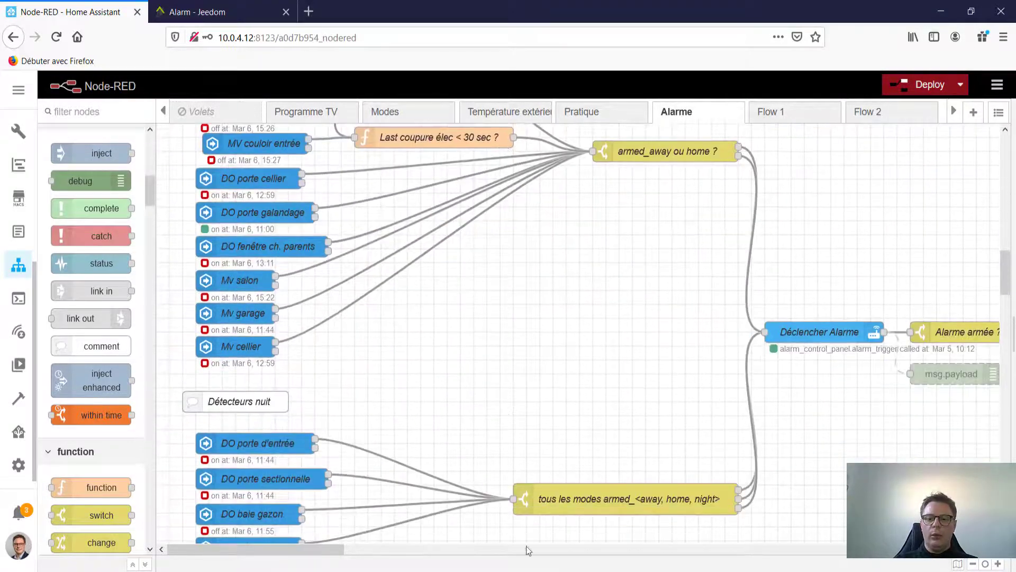
Inspect the rule of the Alarme armée ? switch node, close it without changes, and highlight the Notif déclencheur node.
drag(326, 551, 413, 550)
click(621, 334)
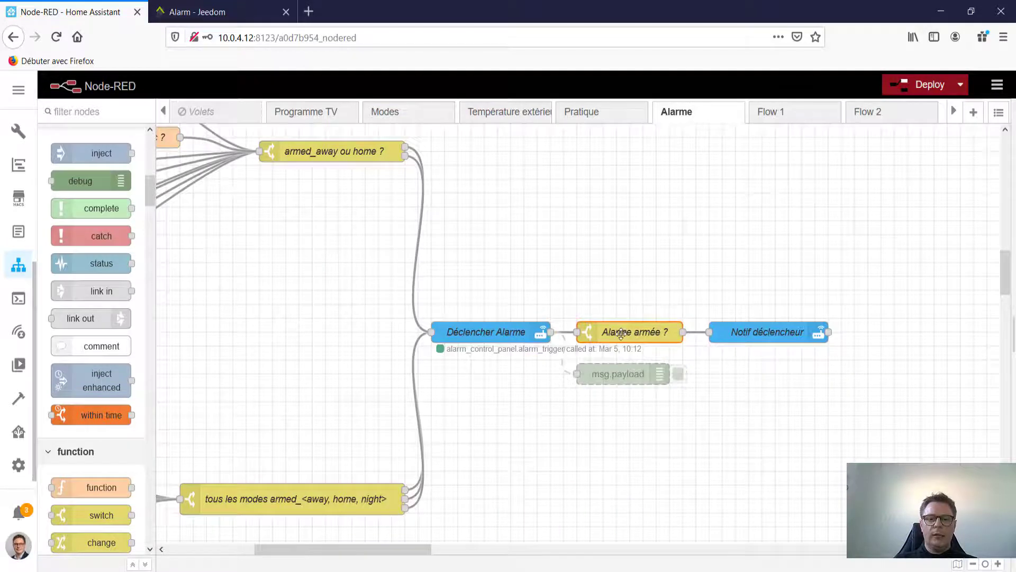
double_click(622, 334)
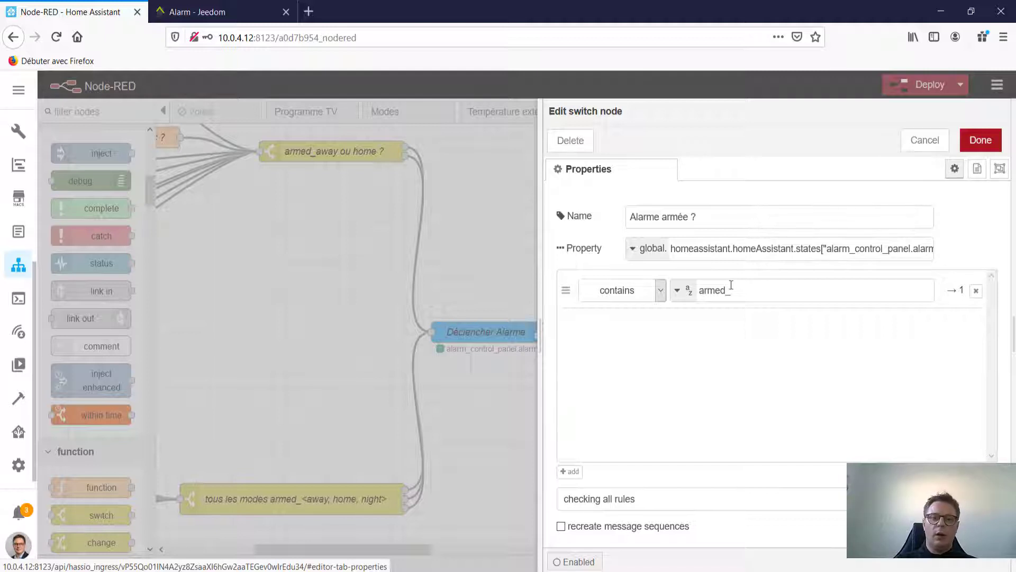
click(905, 141)
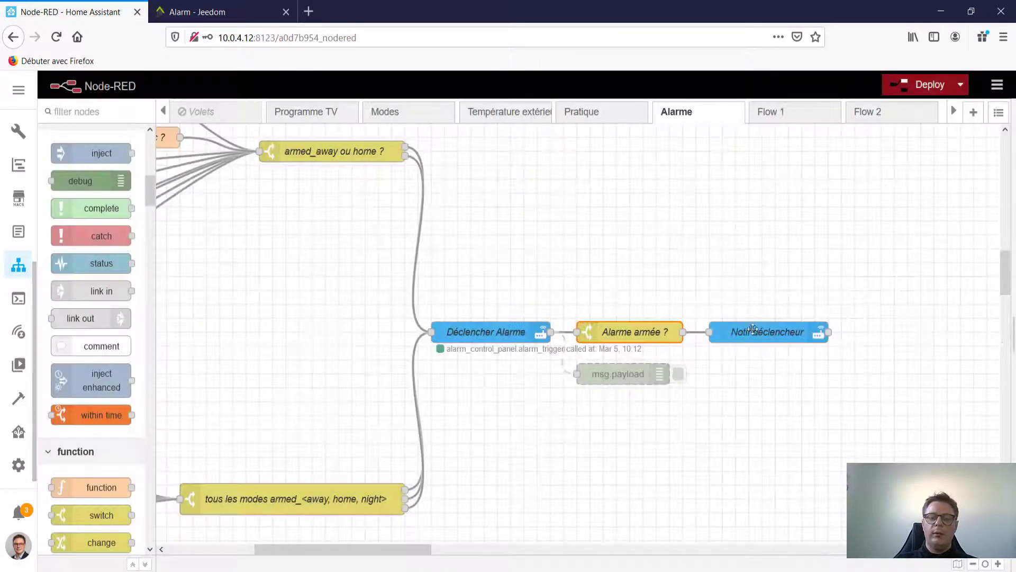
click(770, 331)
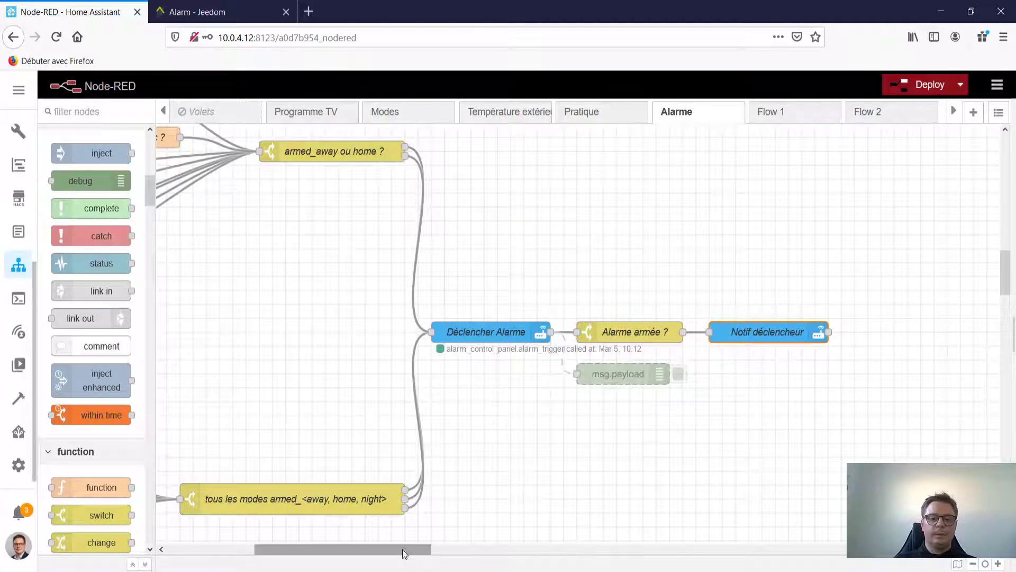
Highlight the Détecteurs nuit sensors, and inspect the rules of their tous les modes armed_<away, home, night> switch node without changing them.
drag(403, 549, 308, 557)
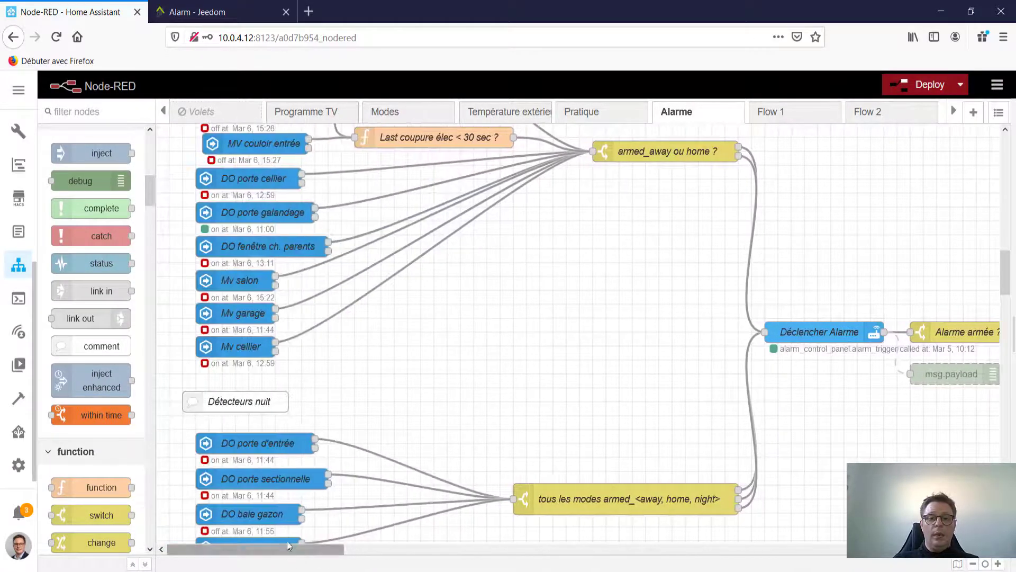
scroll(174, 362, down, 3)
mouse_move(175, 362)
mouse_down()
mouse_move(284, 508)
mouse_move(343, 520)
mouse_up()
double_click(617, 443)
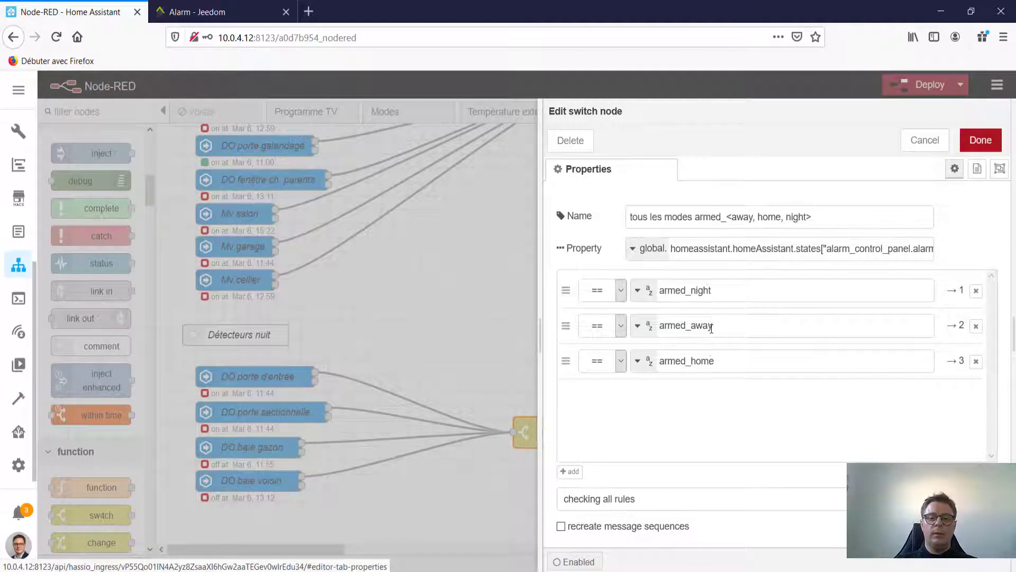
click(926, 140)
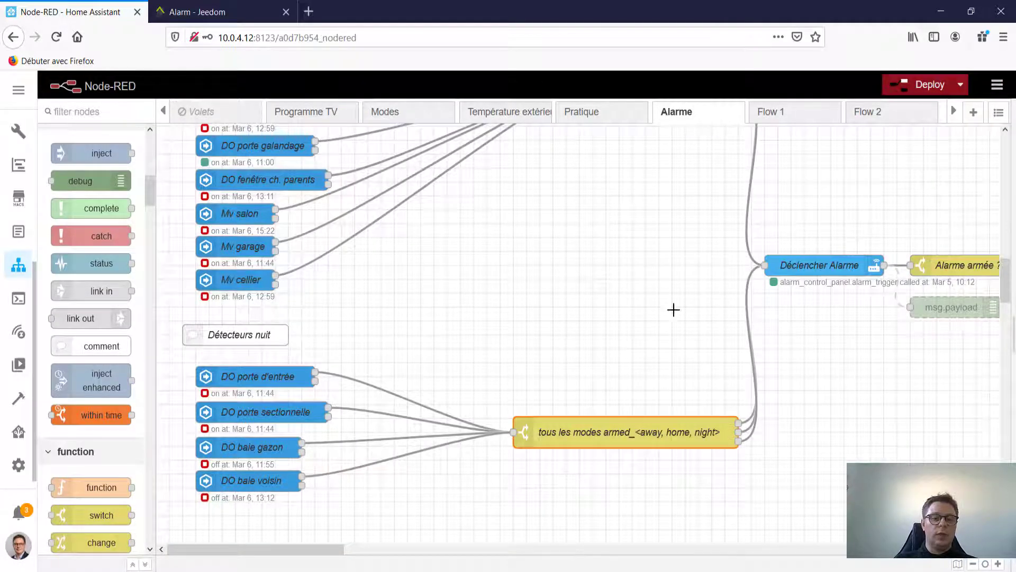
Highlight the MV couloir chambre and MV couloir entrée sensors together with the Last coupure élec < 30 sec ? function.
scroll(733, 408, up, 2)
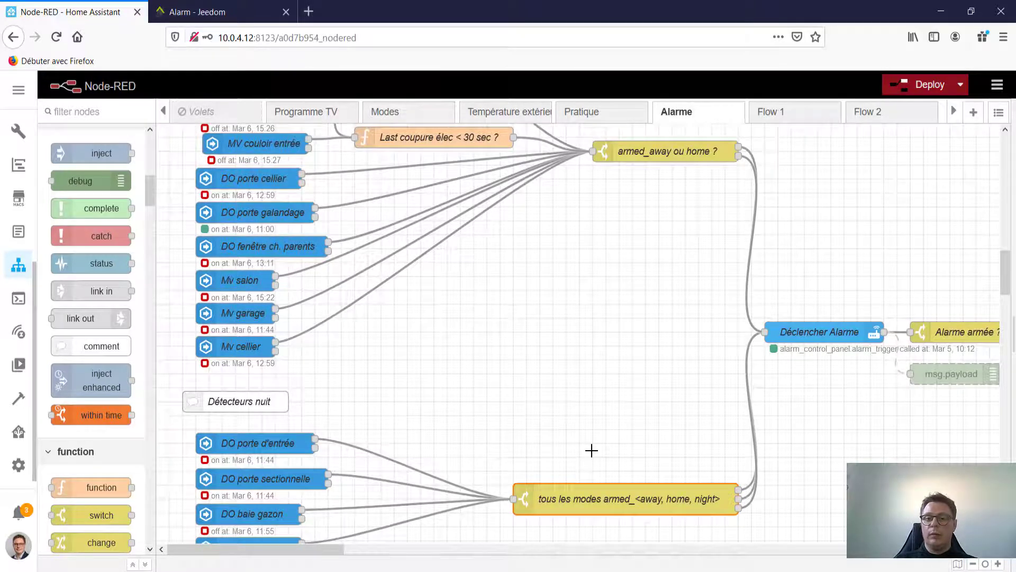
scroll(591, 450, up, 6)
drag(181, 291, 524, 356)
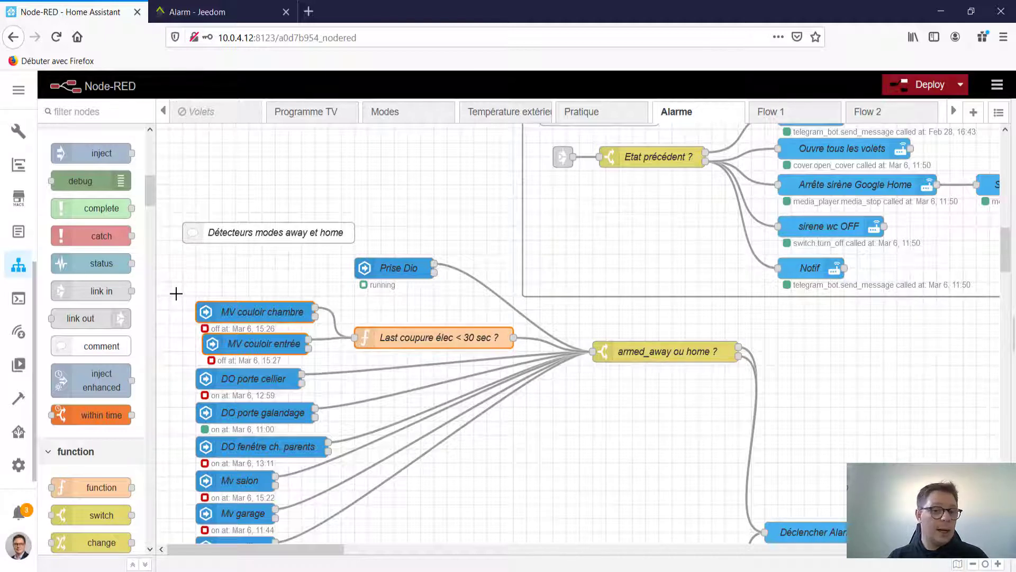
Open the Last coupure élec < 30 sec ? function in a widened editor and examine how dernier_changement reads last_changed from binary_sensor.coupure_de_courant.
drag(176, 293, 522, 352)
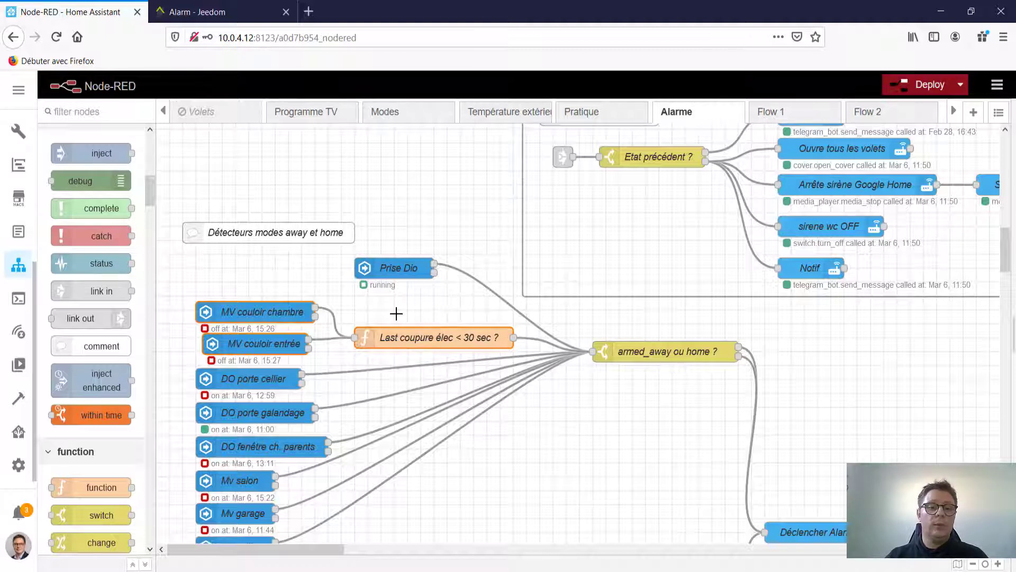
double_click(399, 335)
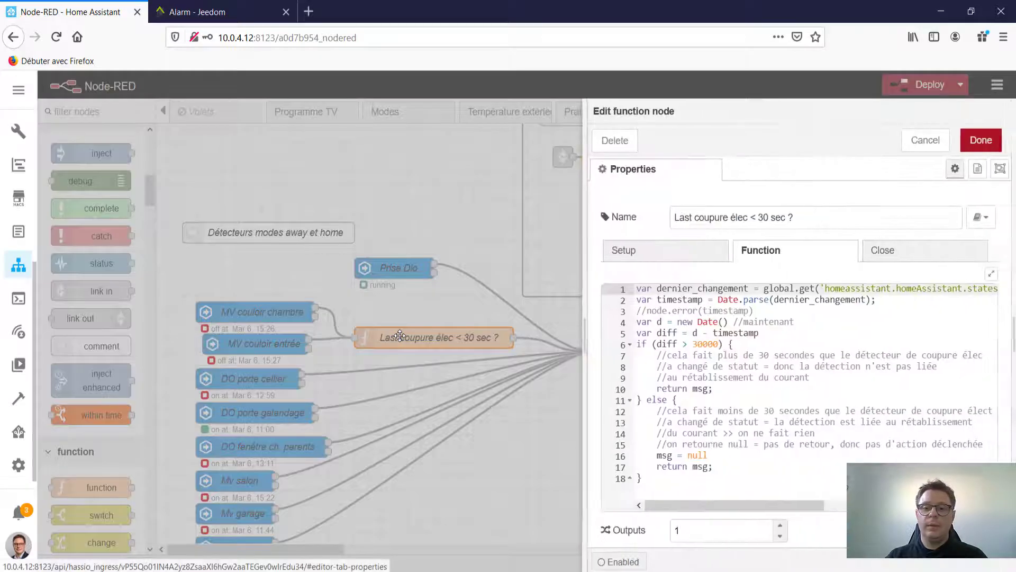
drag(582, 363, 185, 349)
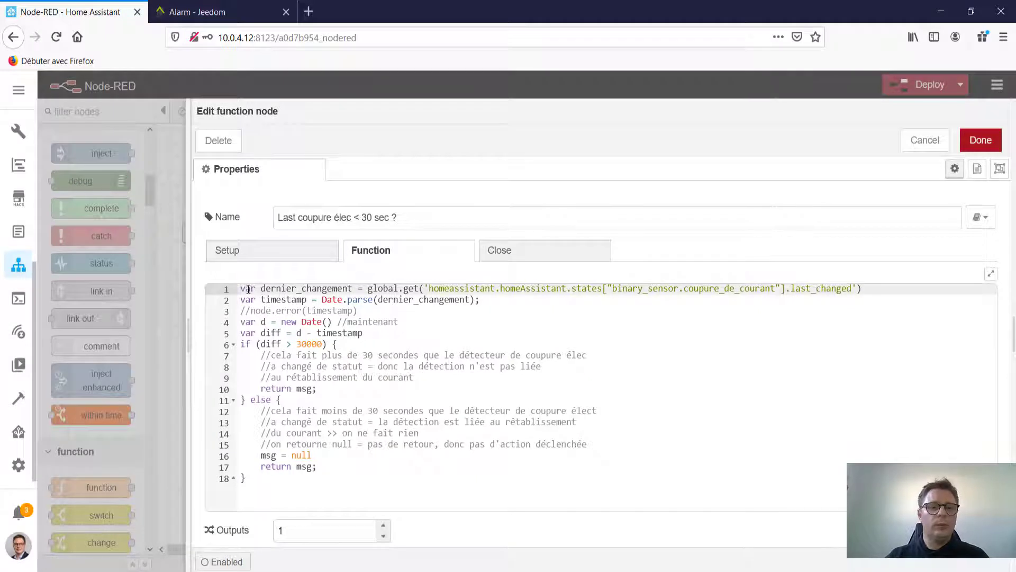
double_click(288, 293)
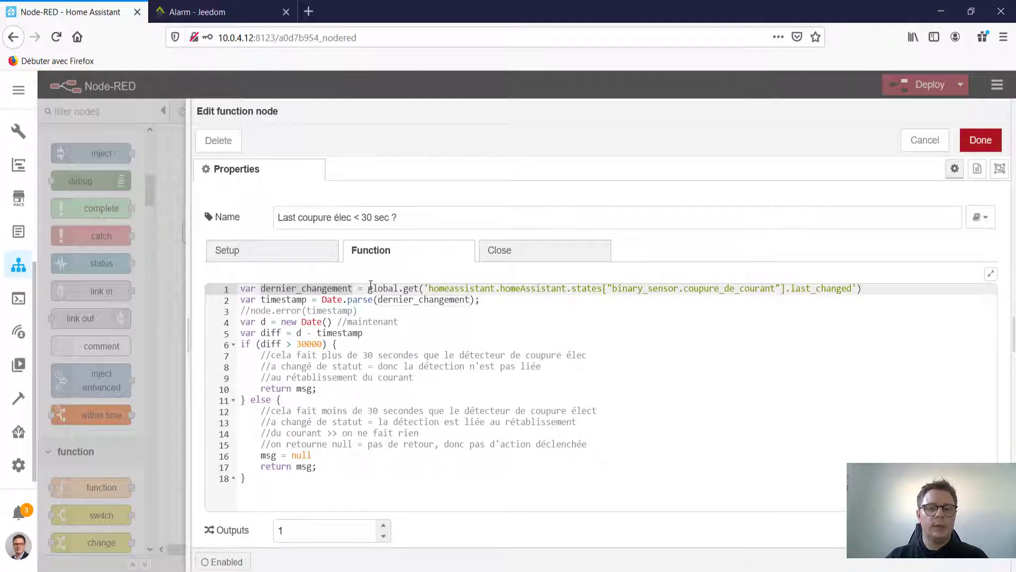
drag(368, 288, 731, 290)
double_click(656, 290)
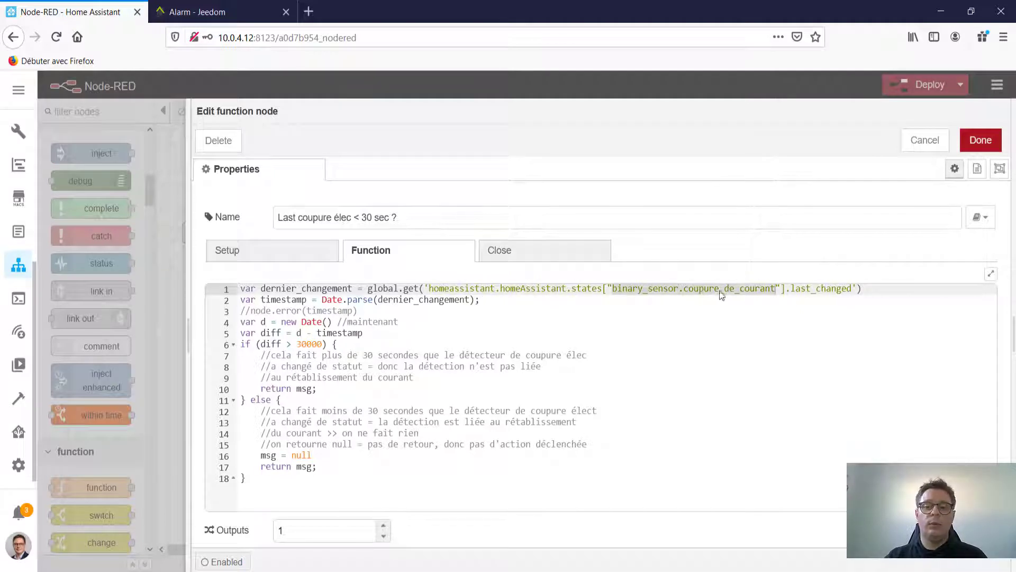
double_click(841, 288)
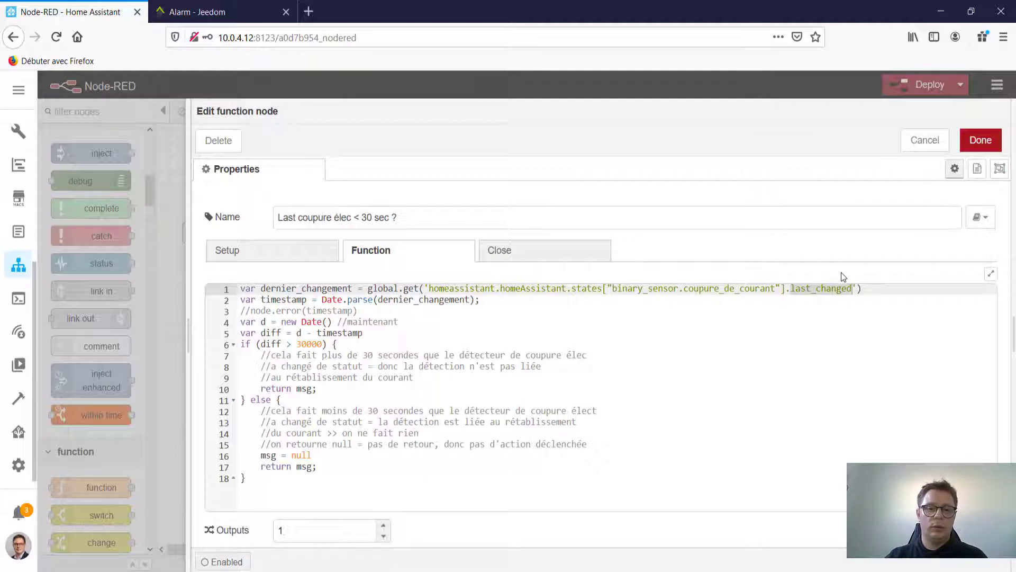
Highlight the timestamp variable and the dernier_changement value that Date.parse converts in the function code.
double_click(278, 300)
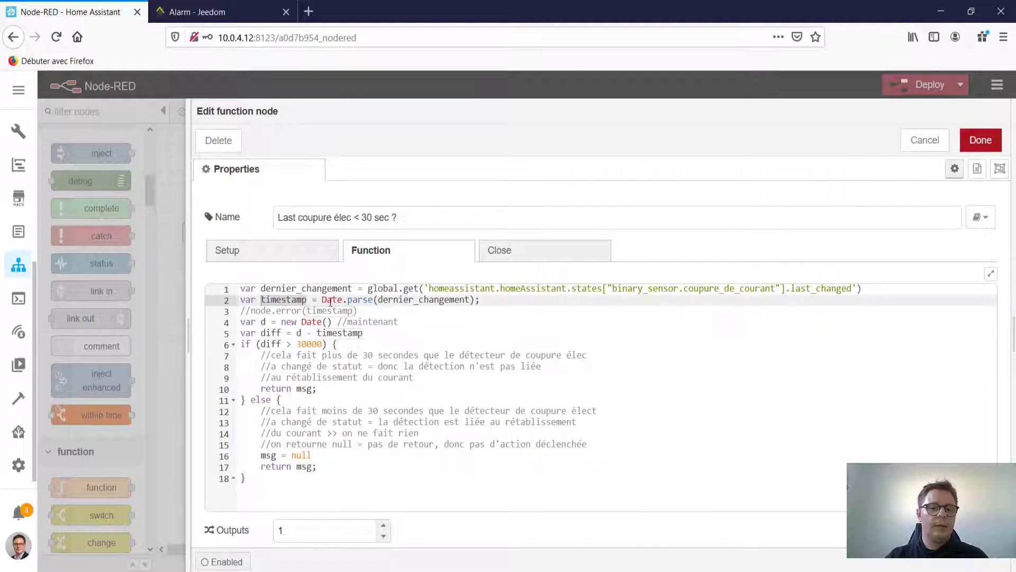
click(429, 300)
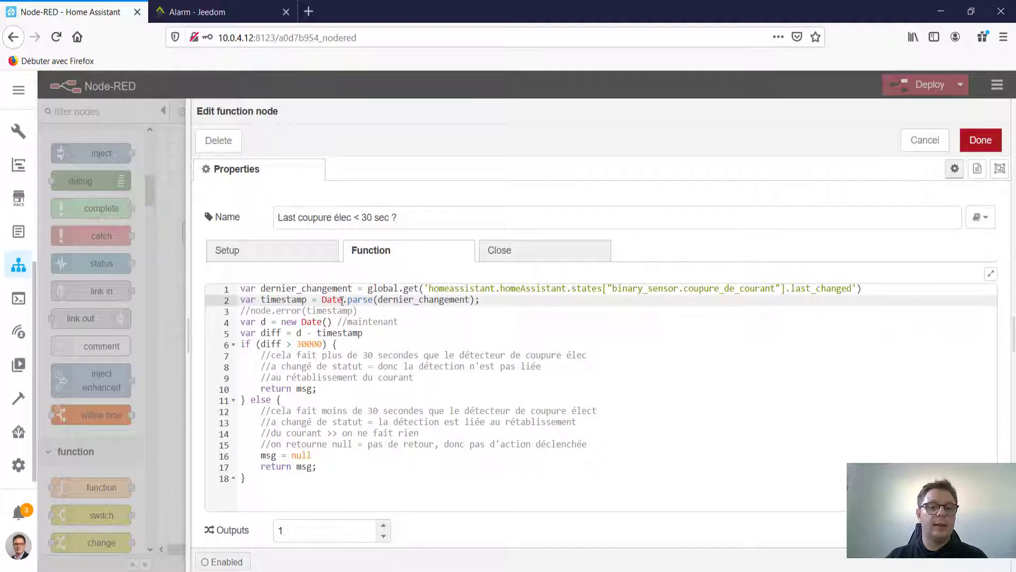
double_click(302, 290)
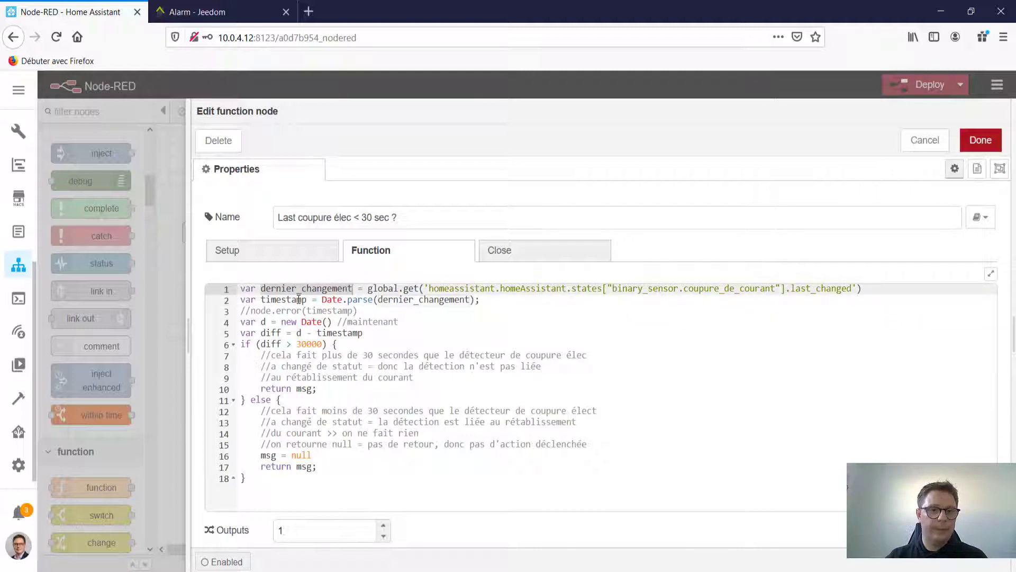
double_click(299, 300)
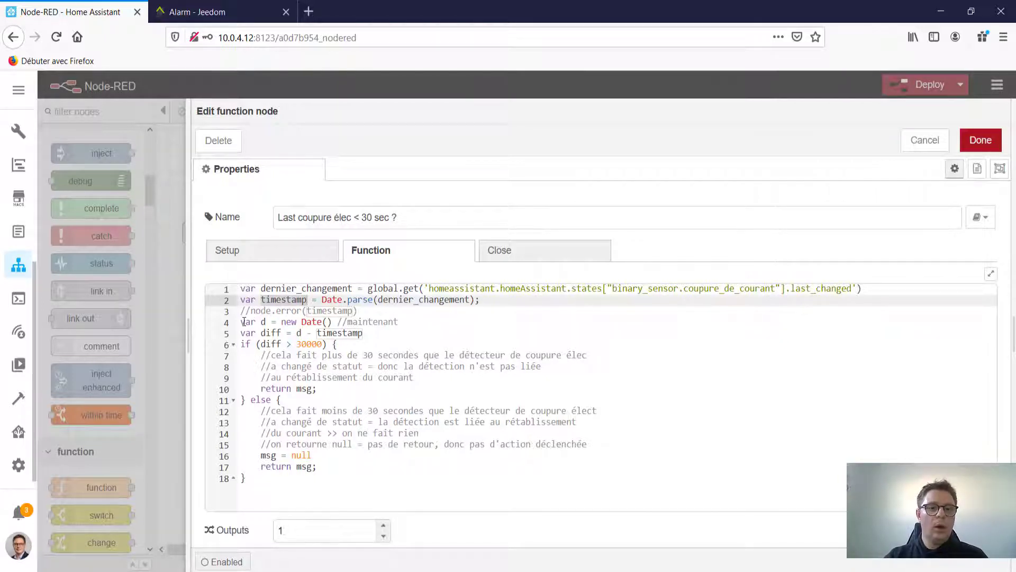
Examine the lines defining d as the current date and diff as d minus timestamp.
drag(258, 322, 331, 321)
click(271, 322)
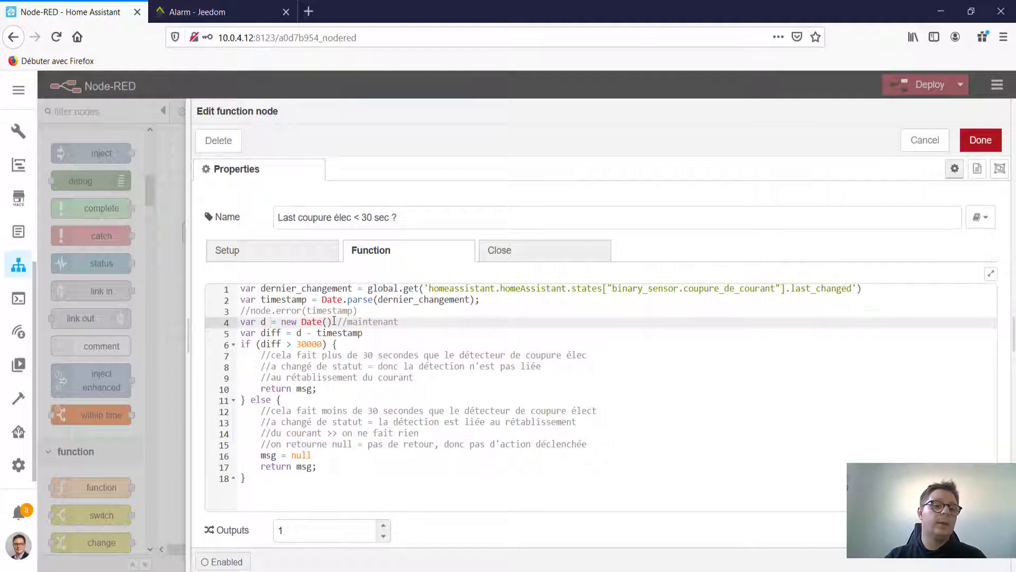
click(250, 332)
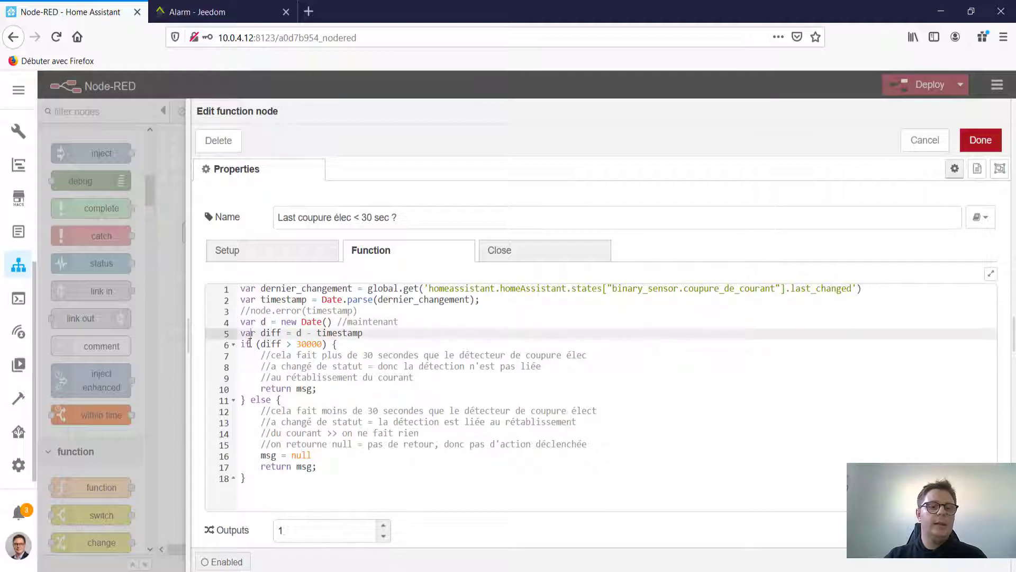
double_click(270, 333)
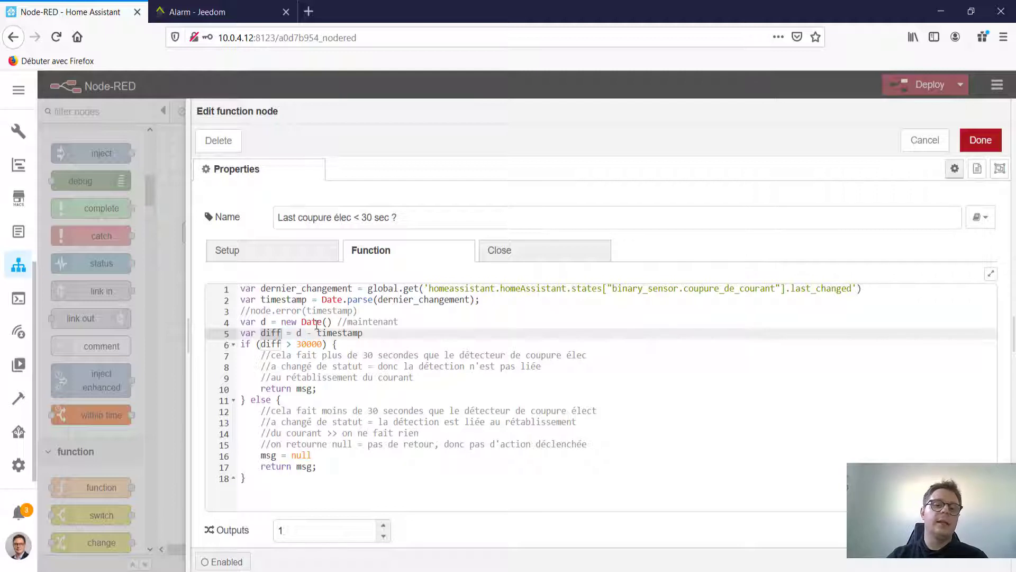
click(270, 322)
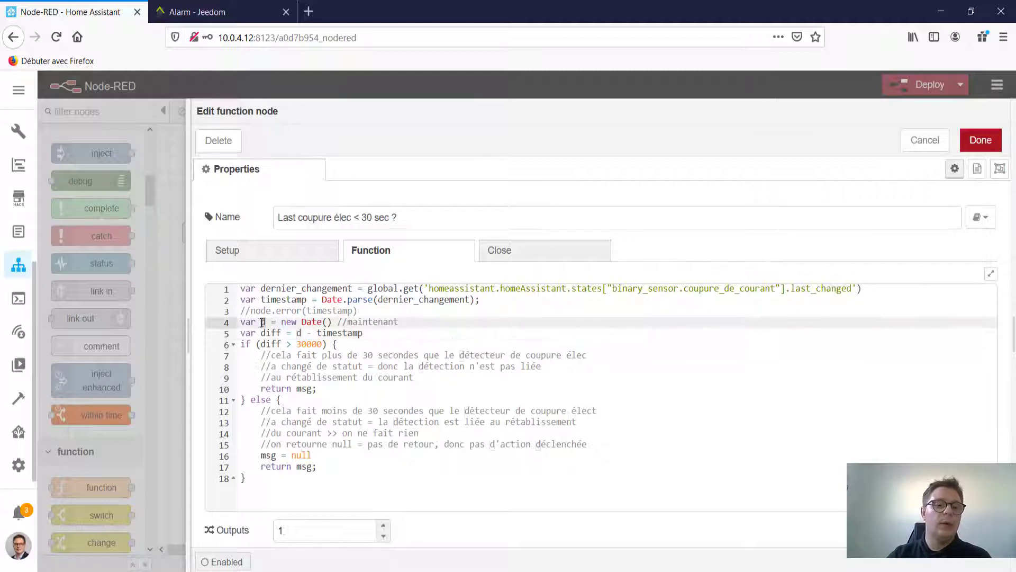
click(367, 333)
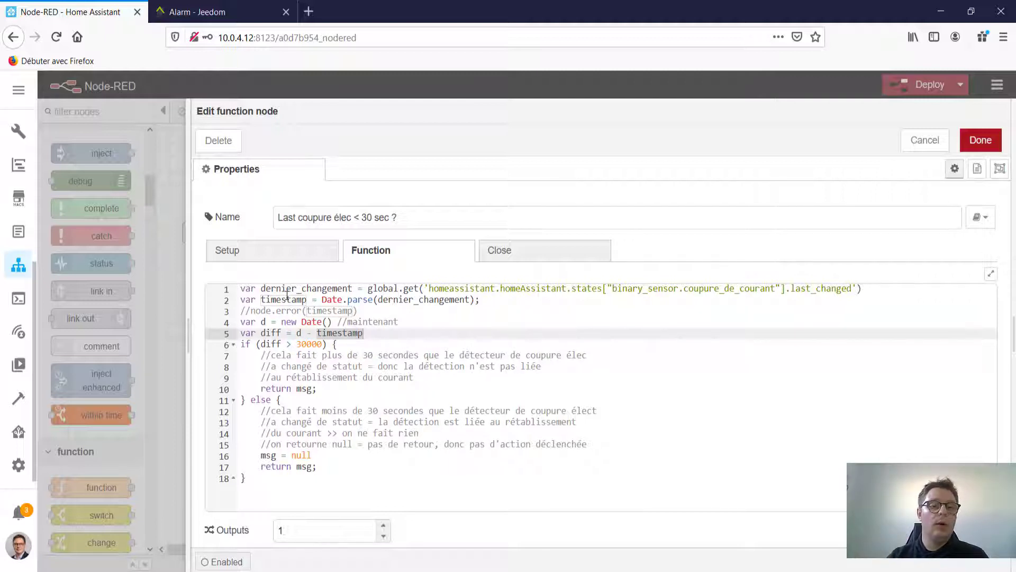
Examine the diff > 30000 condition with its return msg and else msg = null branches, and close the function without changes.
click(310, 344)
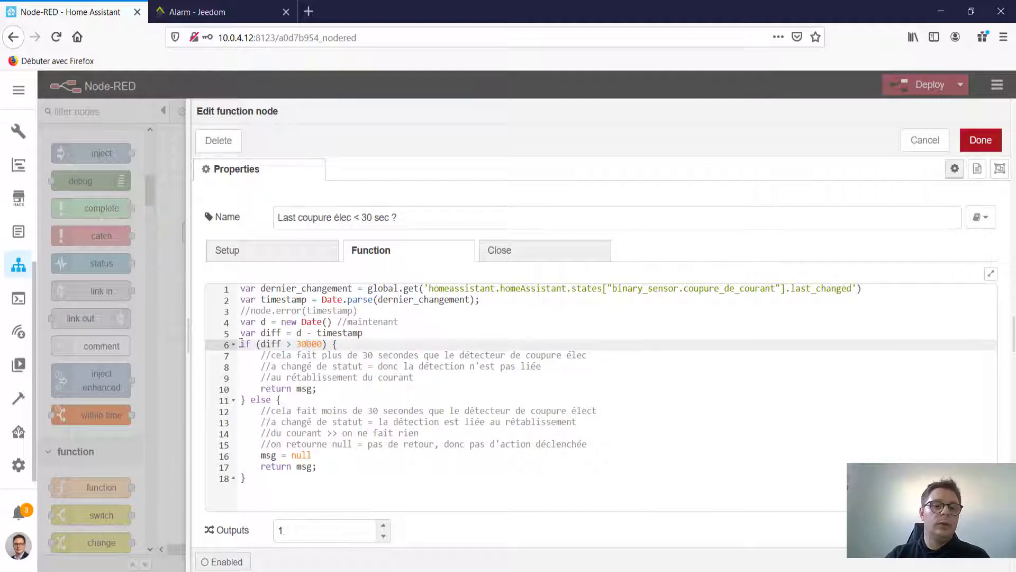
drag(241, 343, 336, 344)
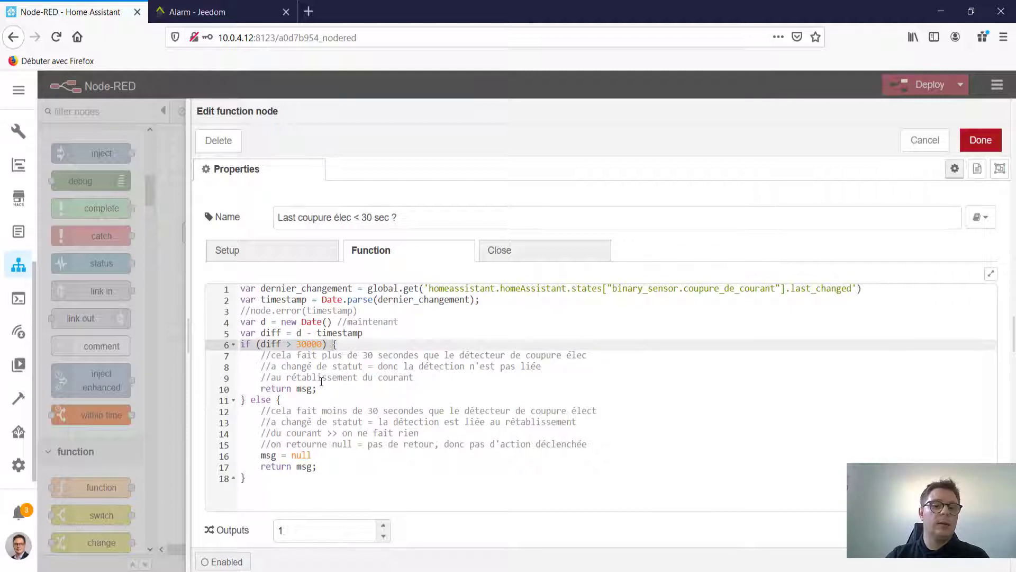
drag(320, 388, 261, 390)
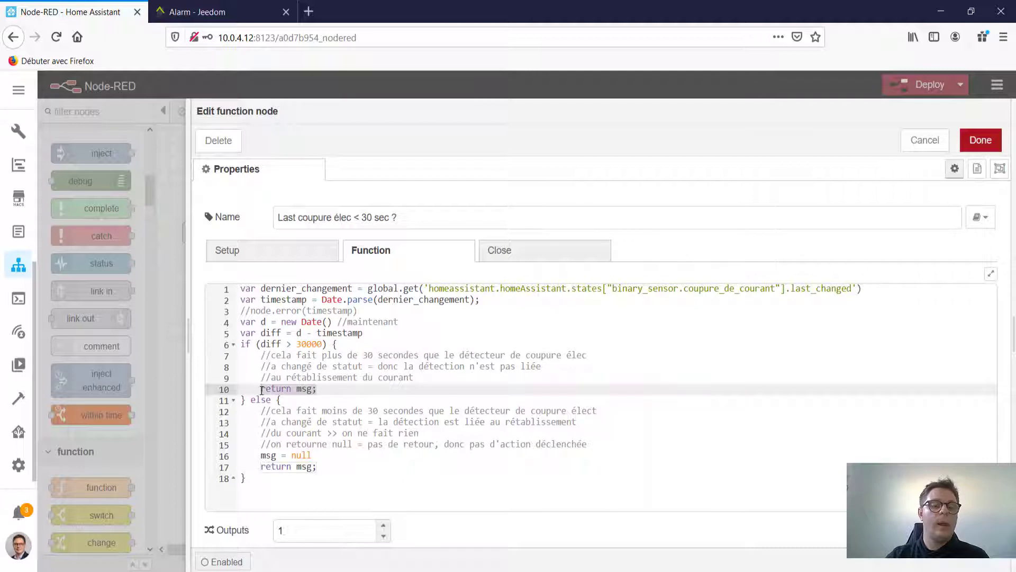
click(306, 390)
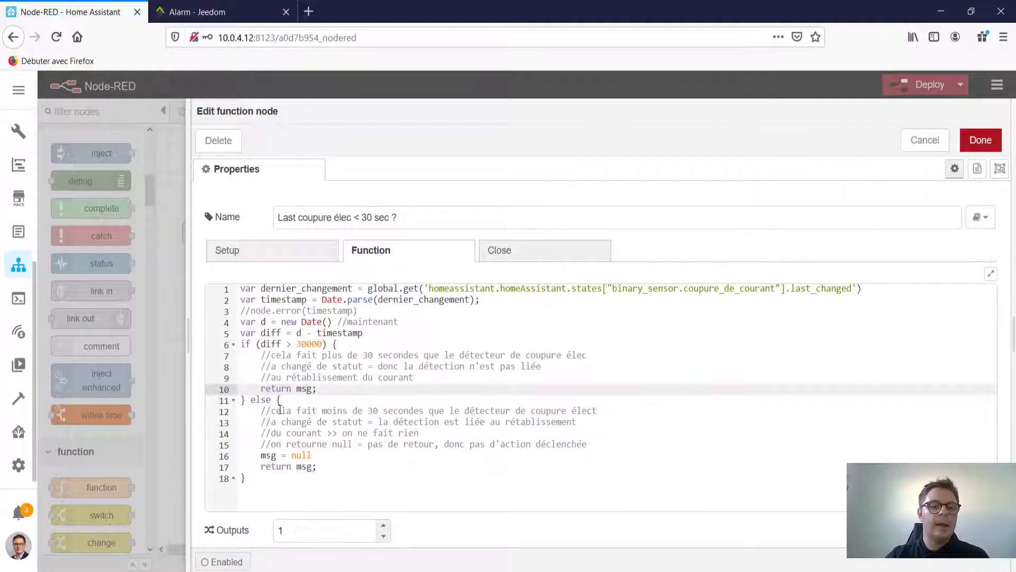
double_click(259, 400)
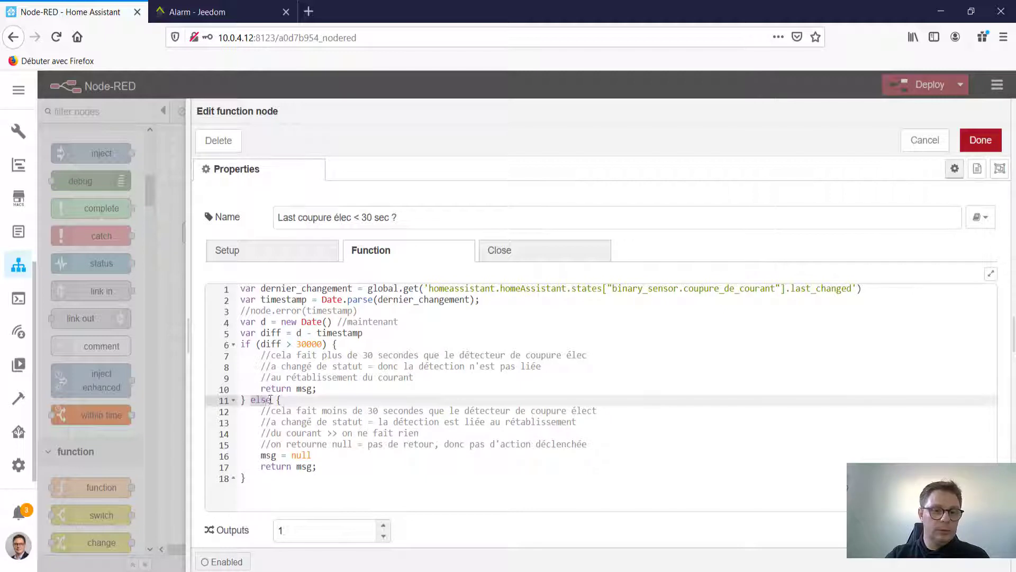
click(312, 455)
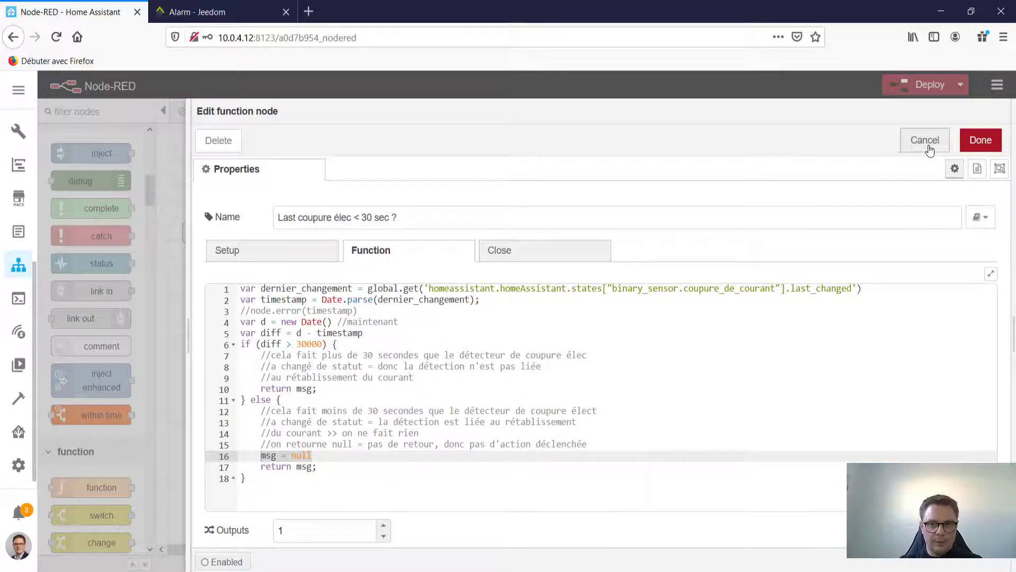
click(907, 149)
click(907, 148)
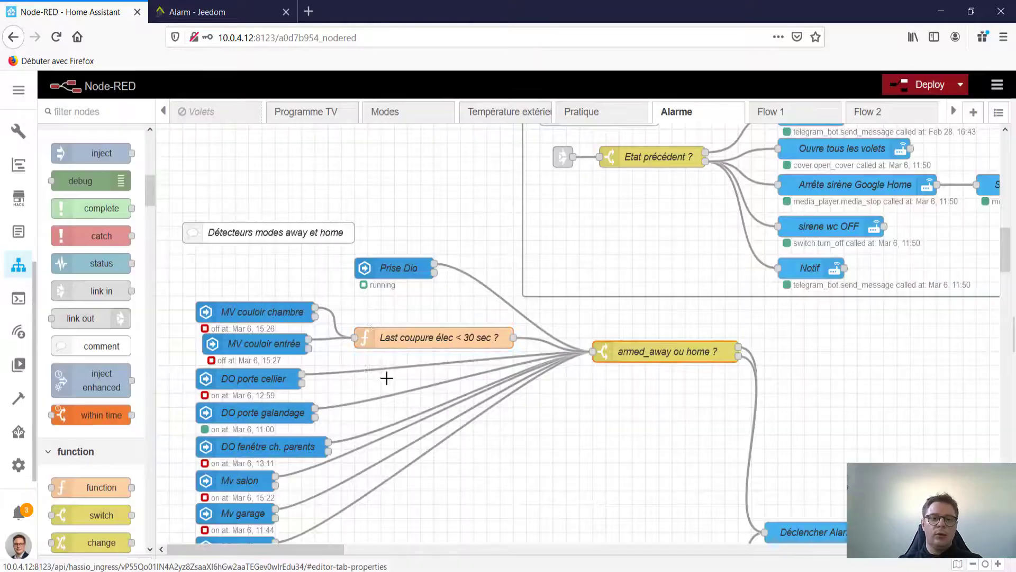
Reopen the Last coupure élec < 30 sec ? function, highlight the return msg line of its if branch, and close it without changes.
double_click(464, 335)
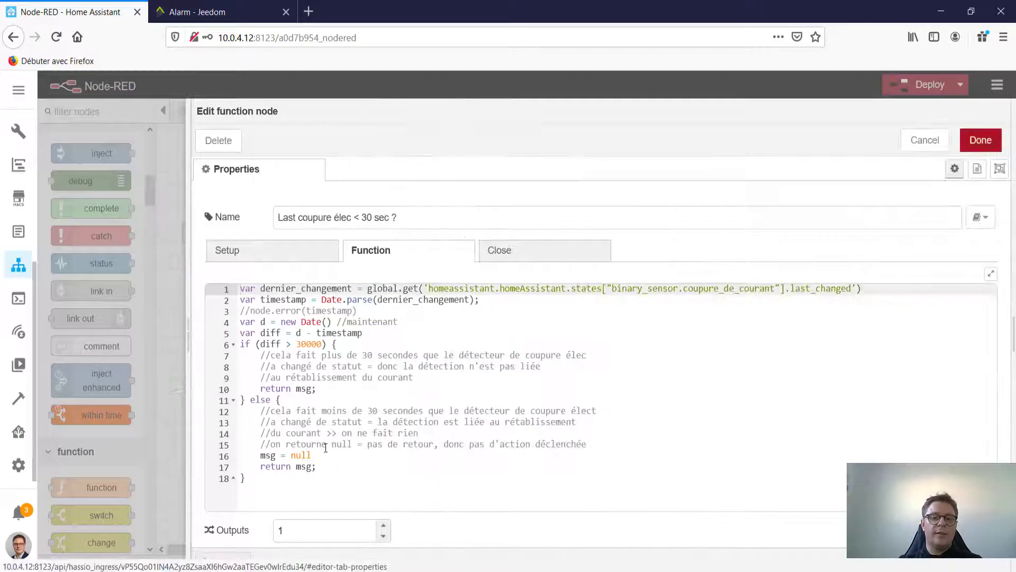
click(926, 139)
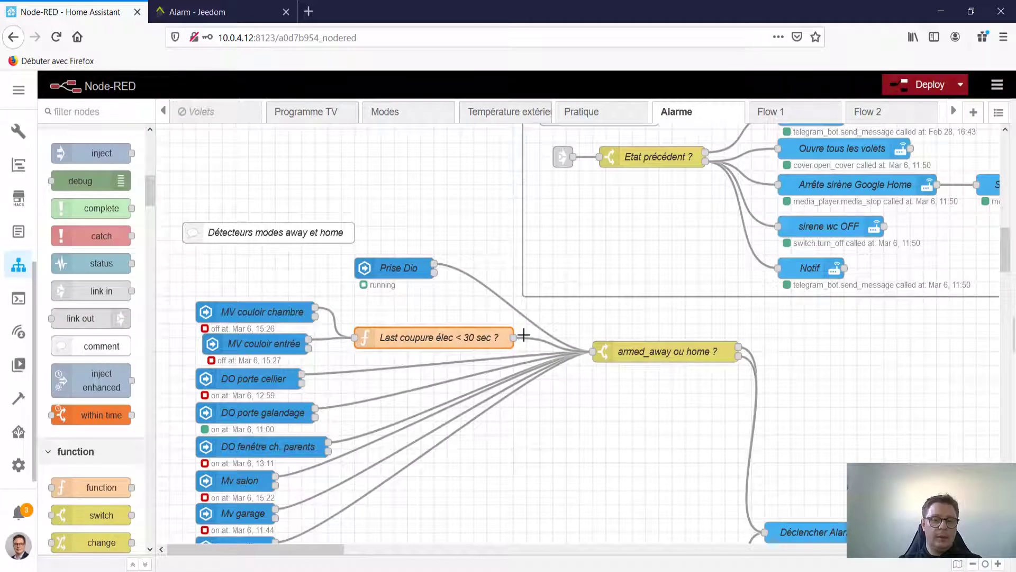
double_click(474, 337)
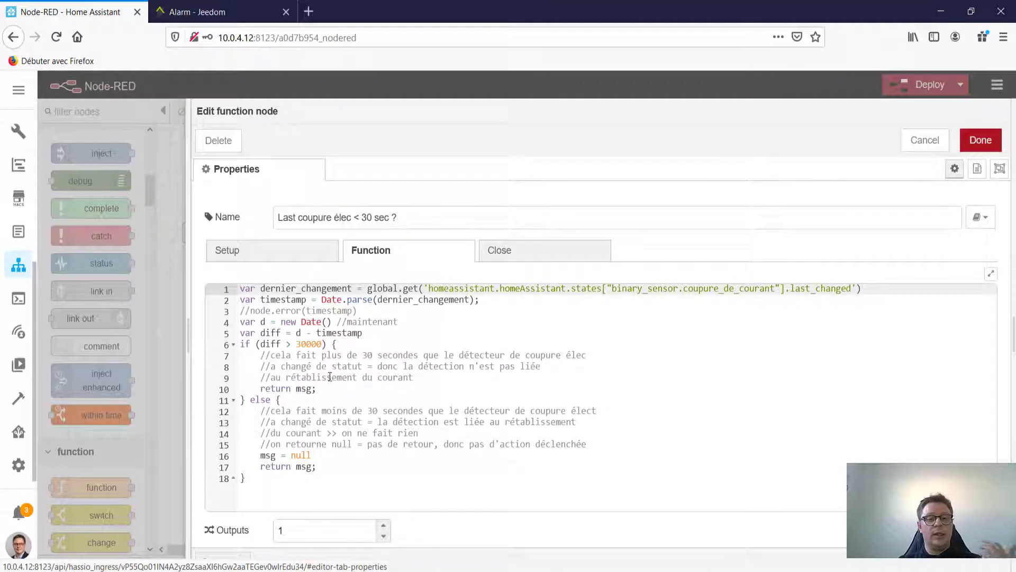
click(326, 388)
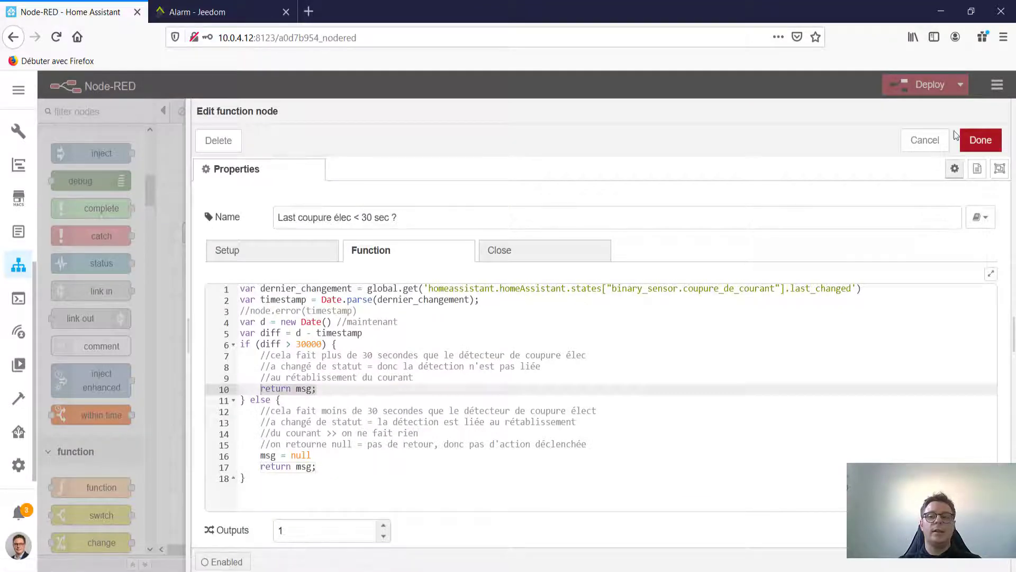
click(925, 140)
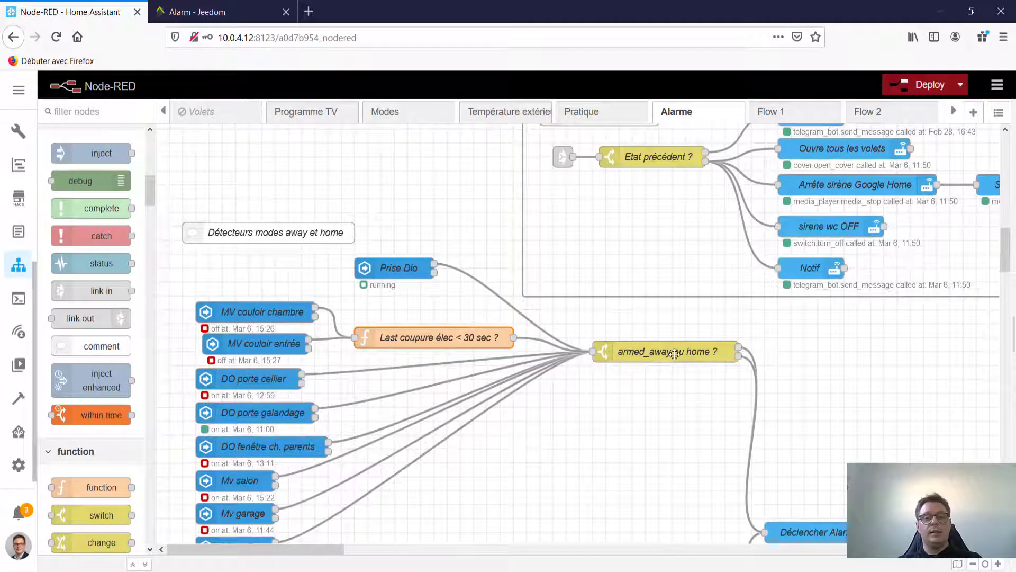
Highlight the armed_away ou home ? switch, review the power-cut function's msg = null branch, and close the function without changes.
click(674, 353)
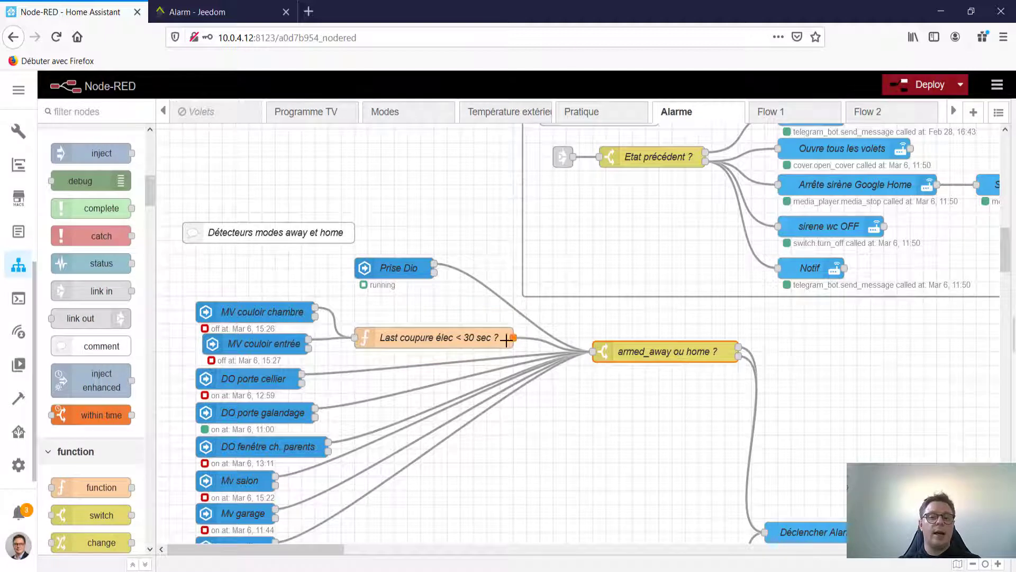
double_click(451, 337)
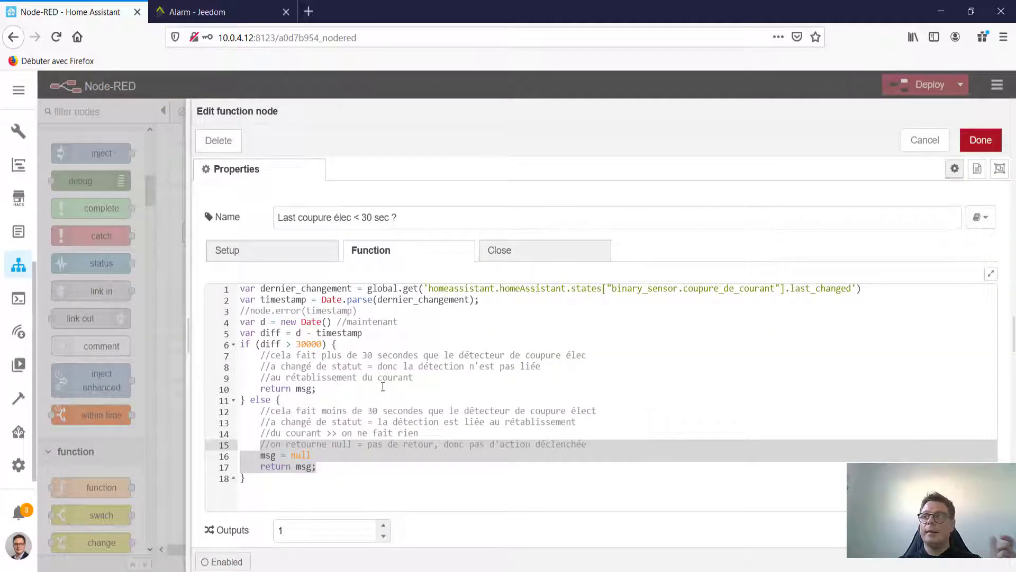
click(920, 140)
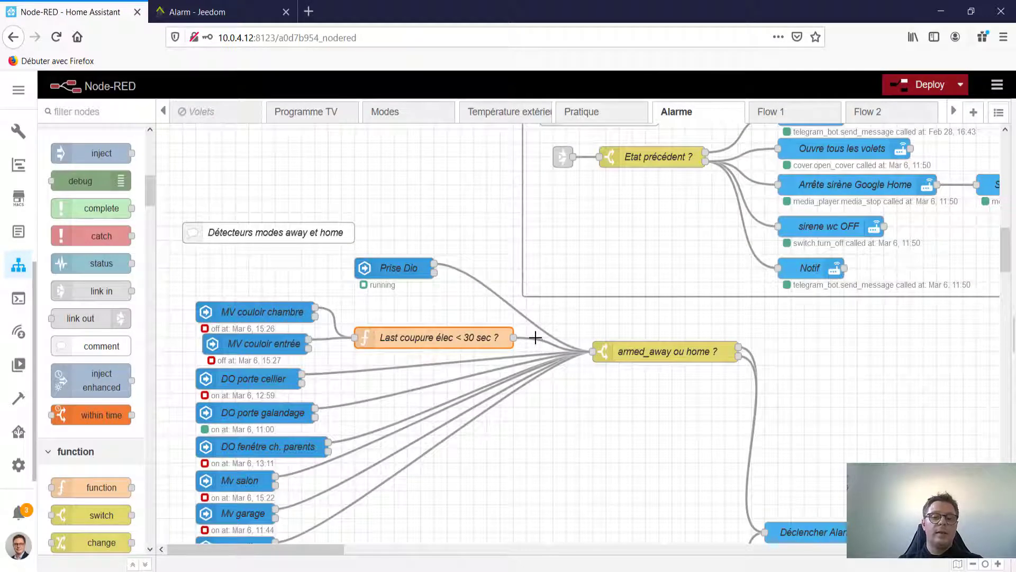
click(534, 342)
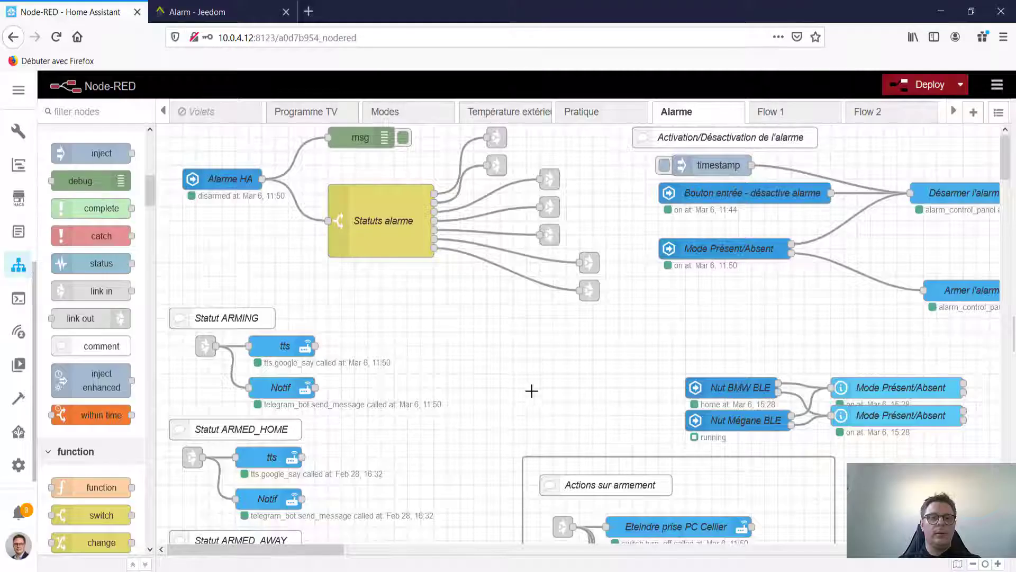
Switch to Jeedom, open the Alarme maison alarm from the alarm list, and highlight its name.
click(240, 16)
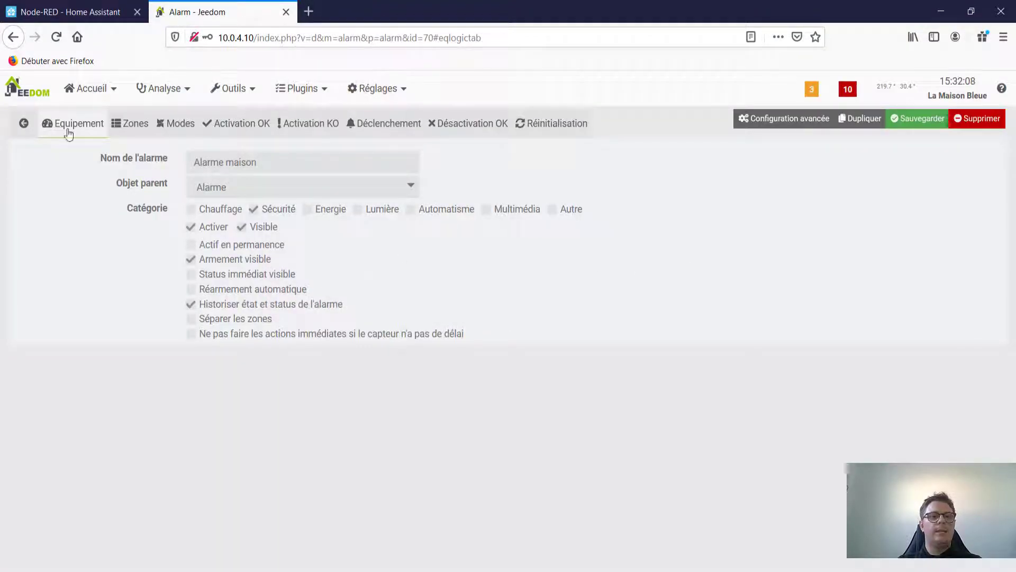
click(24, 123)
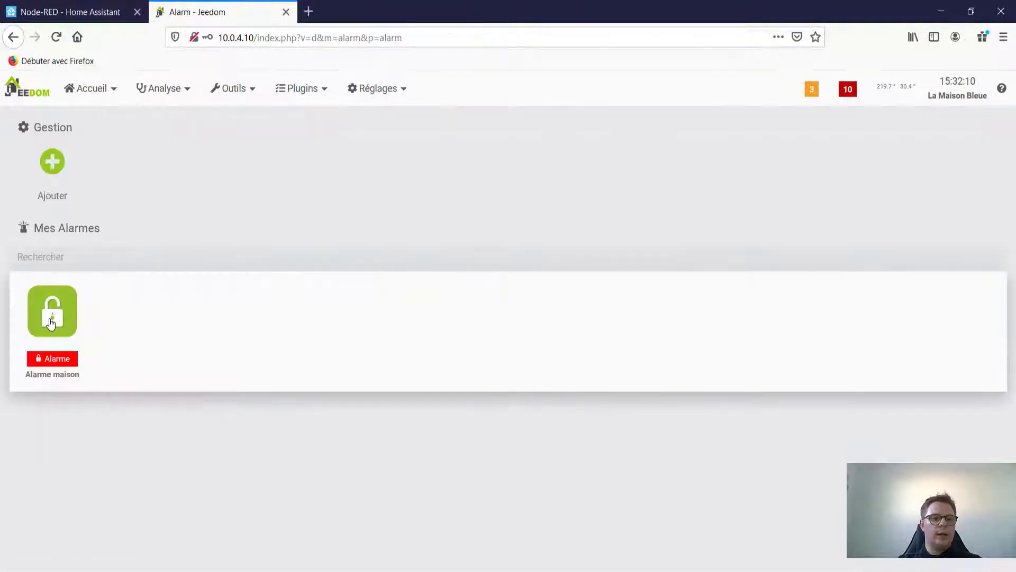
click(51, 323)
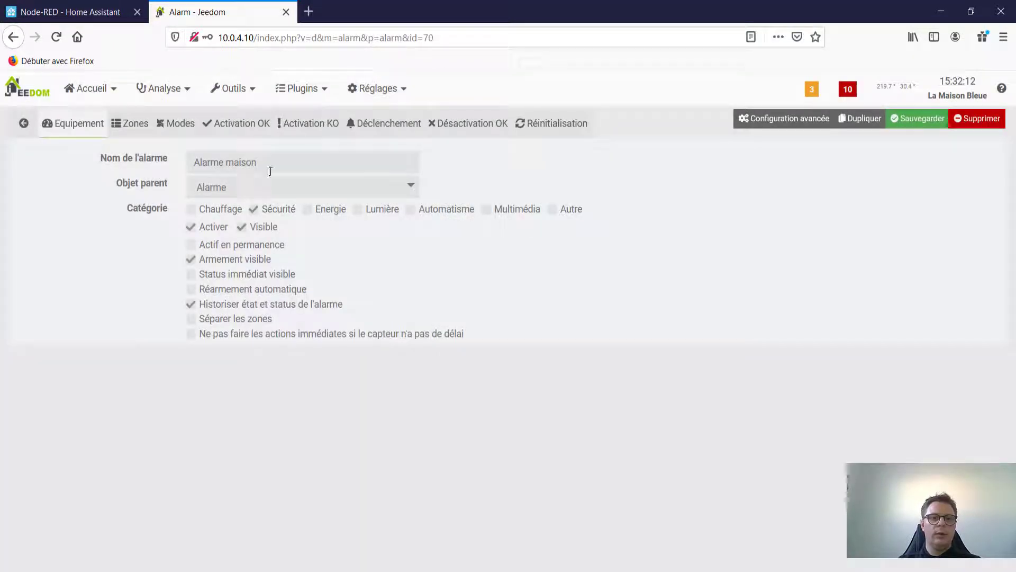
triple_click(270, 171)
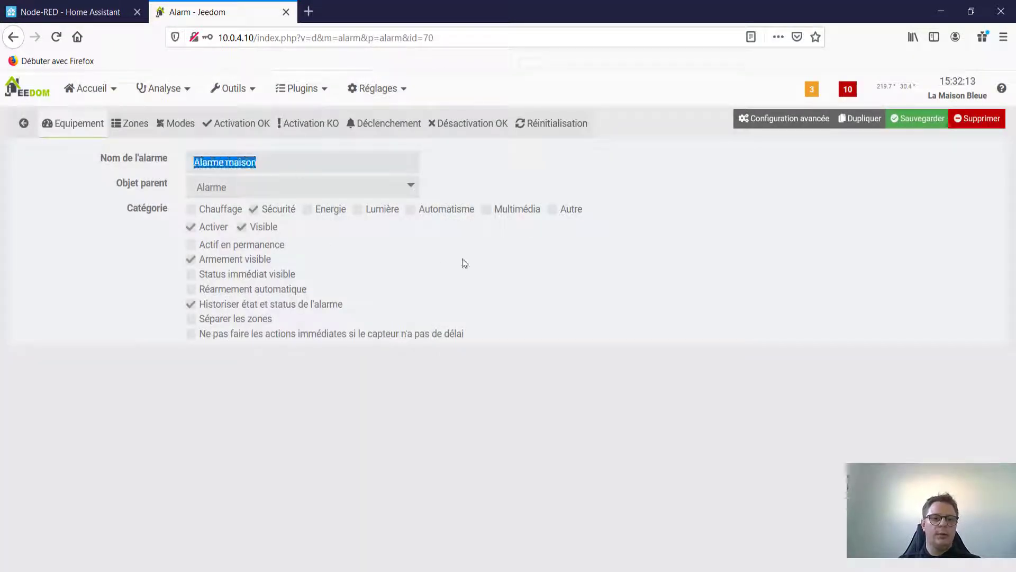
Expand the alarm's Portes et fenêtres and Mouvements zones and review their triggers and delays.
click(130, 123)
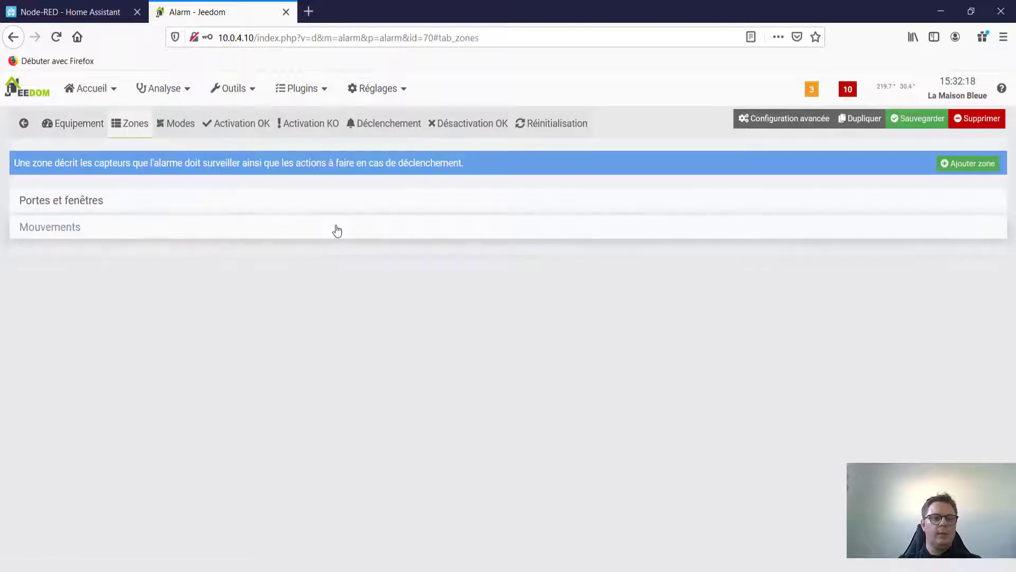
click(104, 209)
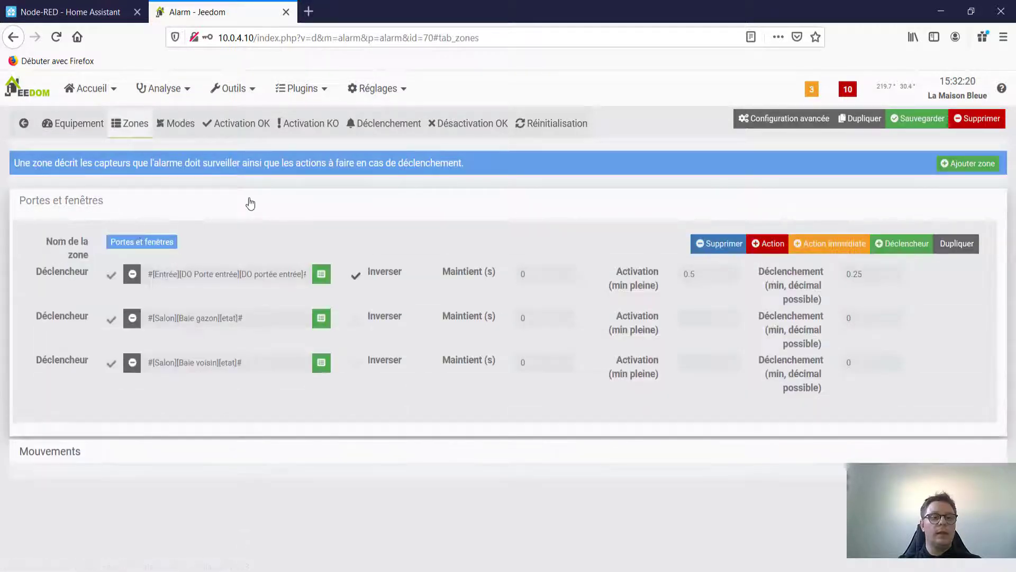
click(93, 454)
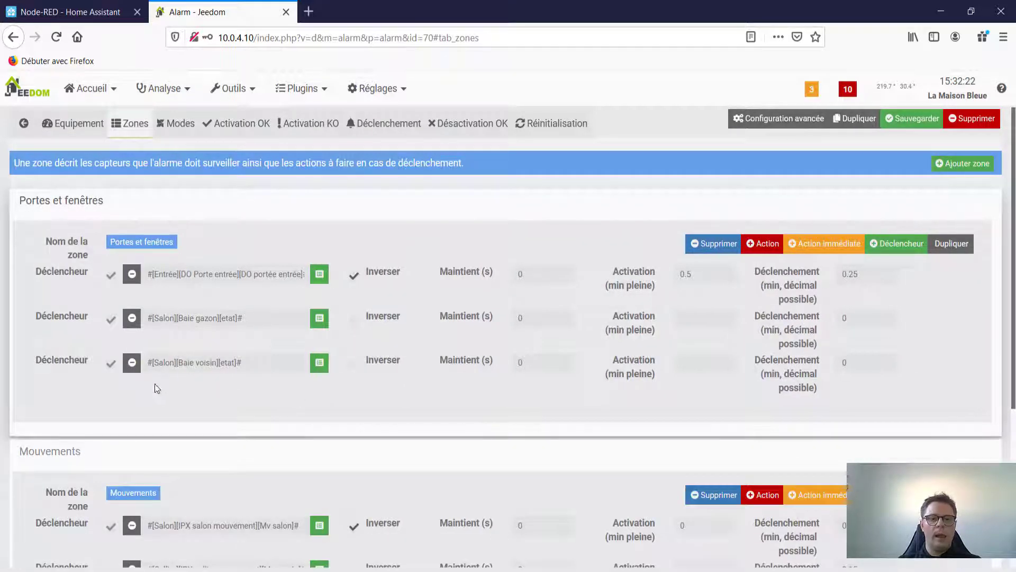
scroll(276, 339, down, 3)
scroll(146, 373, down, 2)
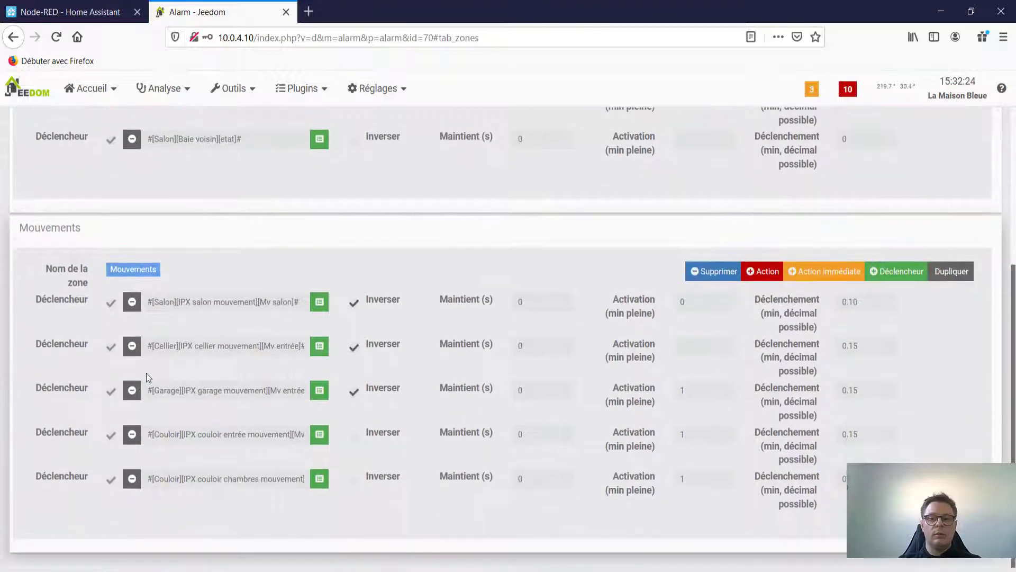
scroll(148, 376, up, 4)
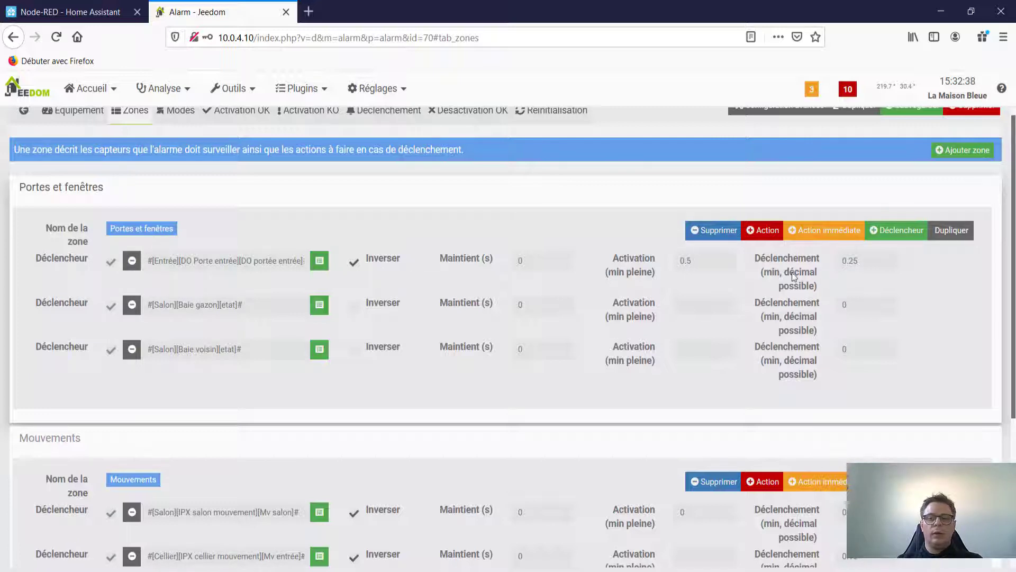
Highlight the entrance door trigger's Activation delay and compare it with the armed_night arming_time line in alarm.yaml, returning to Jeedom.
triple_click(631, 259)
double_click(674, 265)
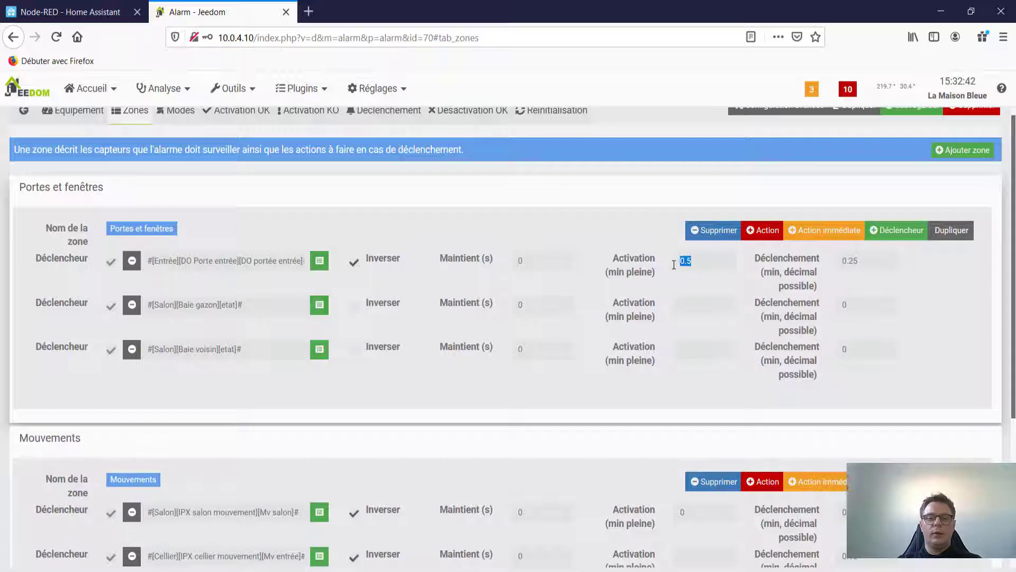
key(alt+Tab)
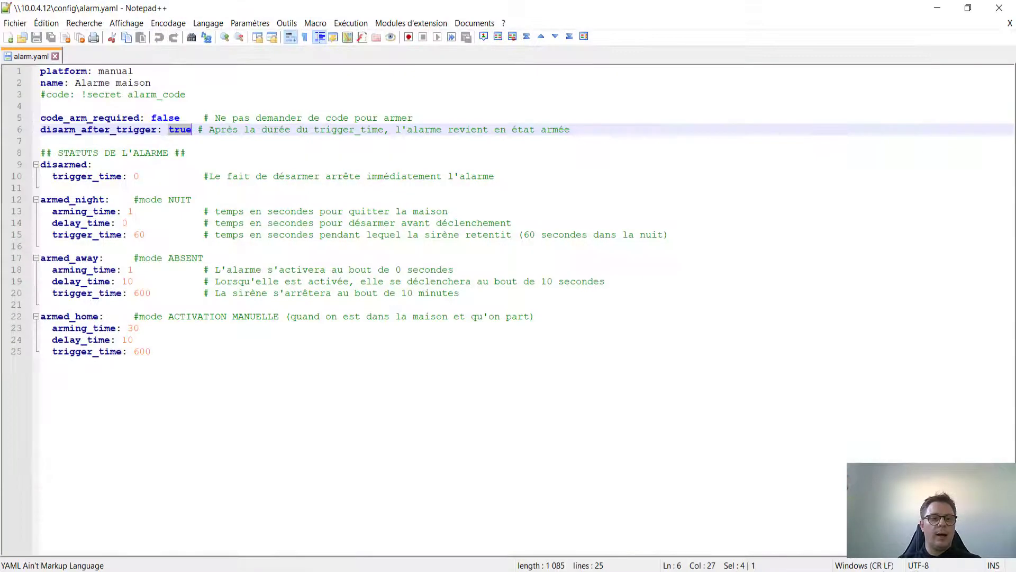
drag(53, 212, 138, 212)
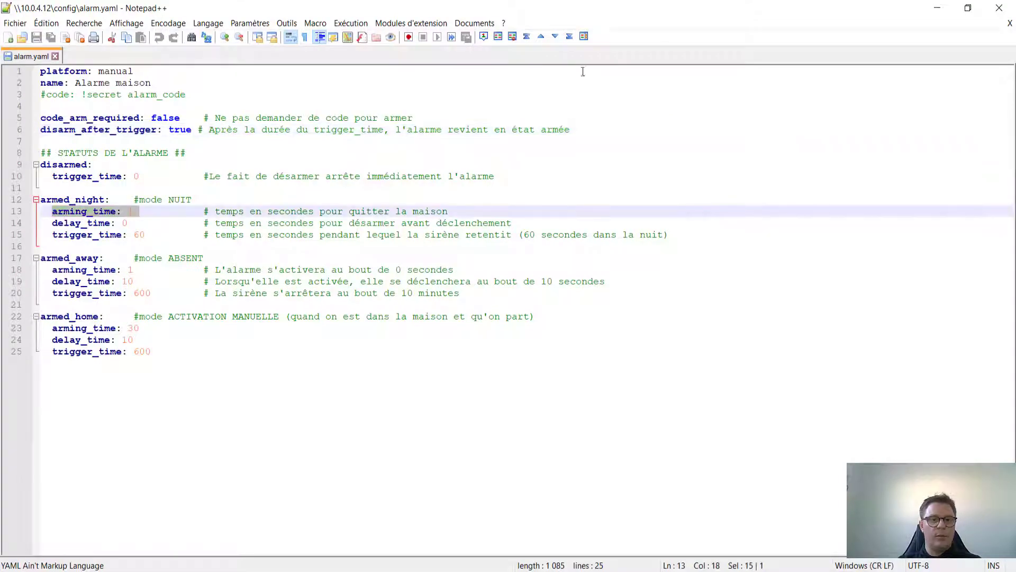
click(938, 9)
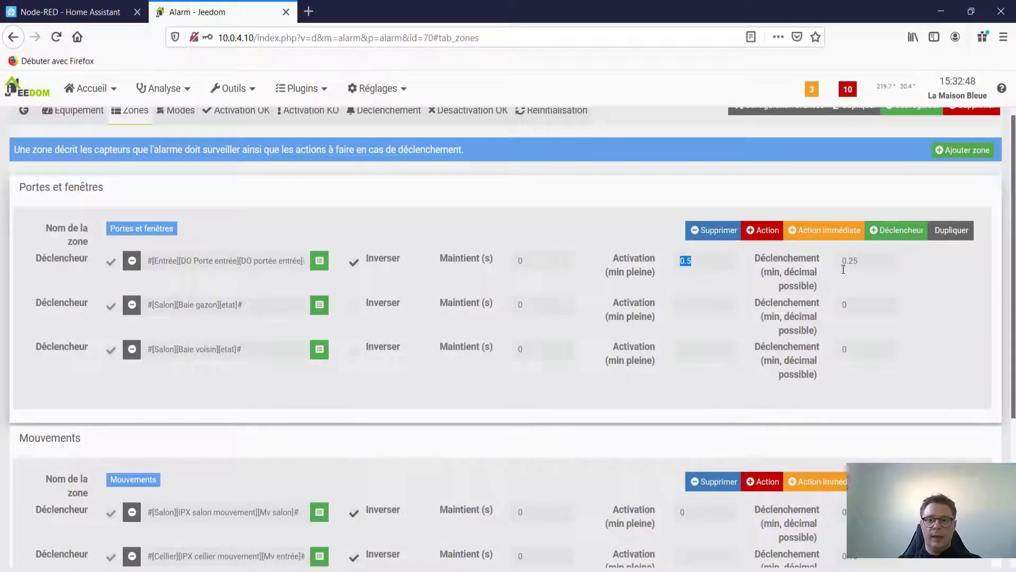
Highlight the entrance door trigger's Déclenchement delay and compare it with the armed_night delay_time setting in alarm.yaml, returning to Jeedom.
double_click(868, 257)
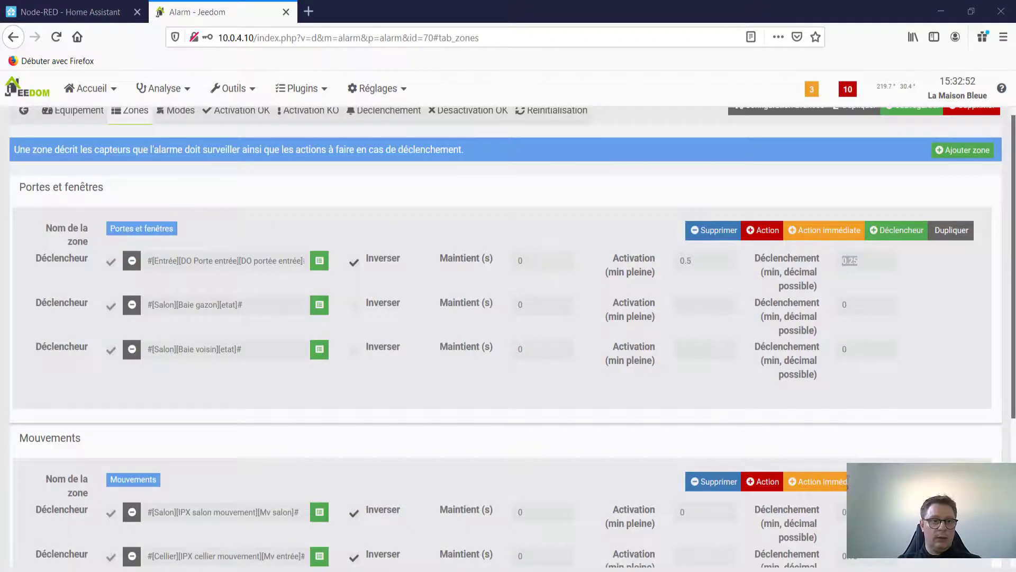
key(alt+Tab)
click(62, 234)
double_click(62, 224)
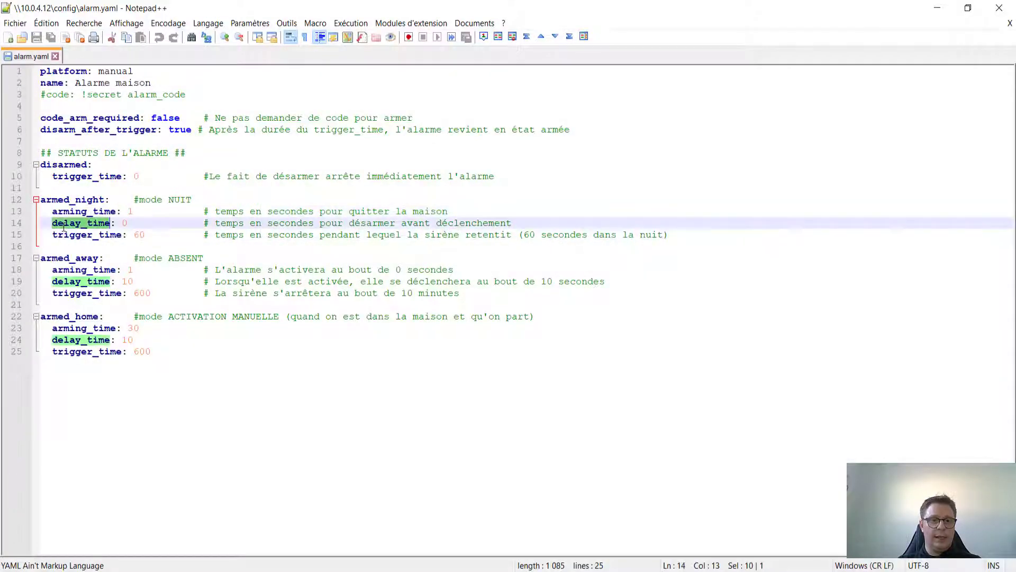
key(alt+Tab)
Review the Nuit and Journée modes and highlight the Activation OK actions for Telegram, the Cellier plug, both cameras and Absent mode.
click(176, 123)
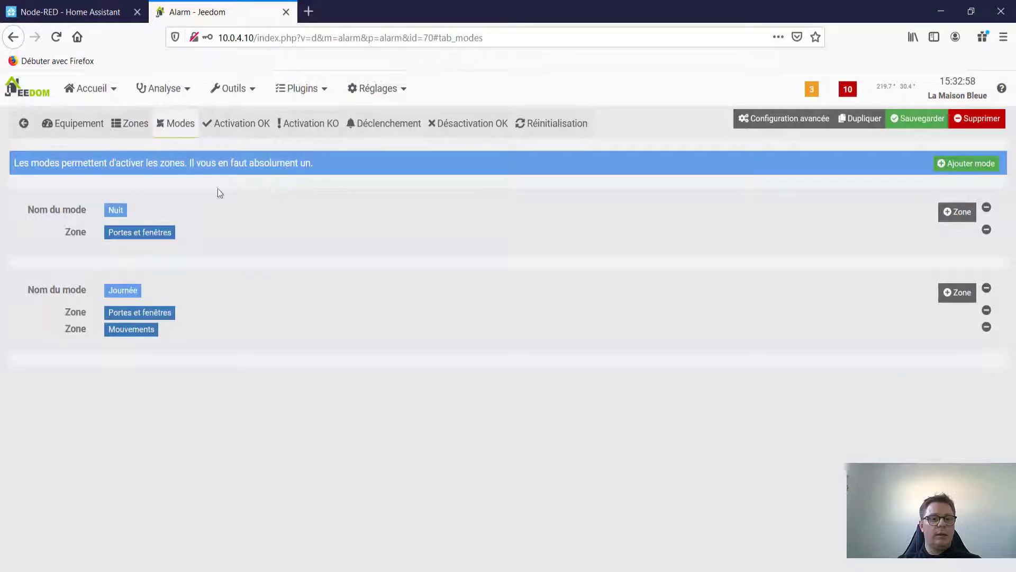
click(229, 122)
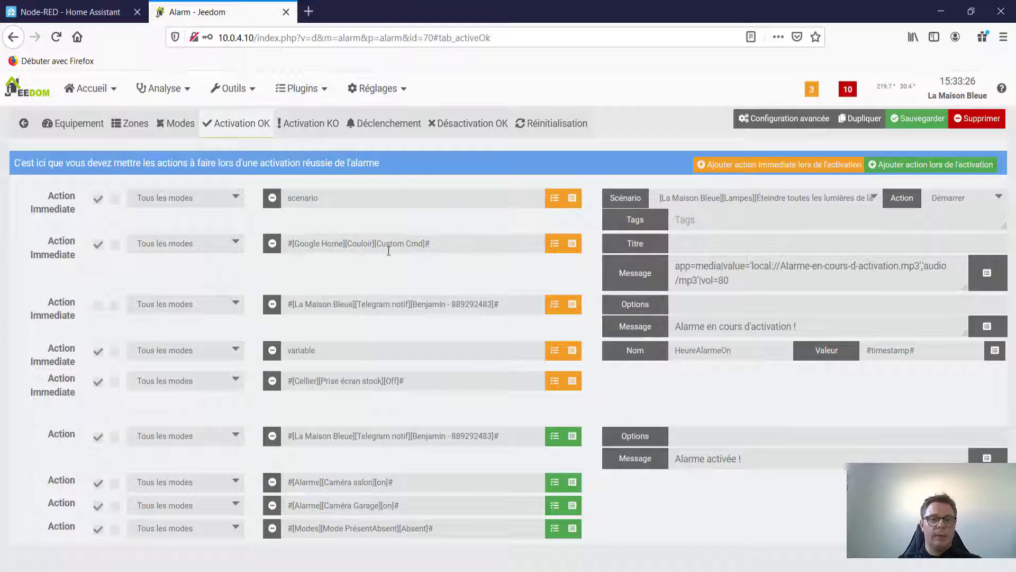
drag(499, 304, 289, 306)
drag(405, 381, 280, 382)
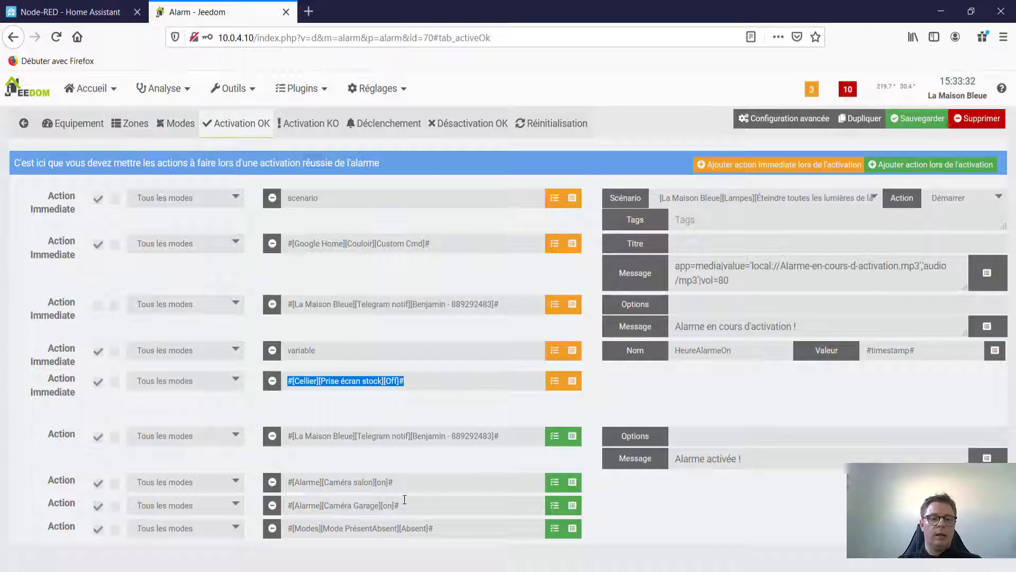
drag(418, 485, 286, 484)
drag(458, 506, 275, 506)
drag(447, 536, 289, 528)
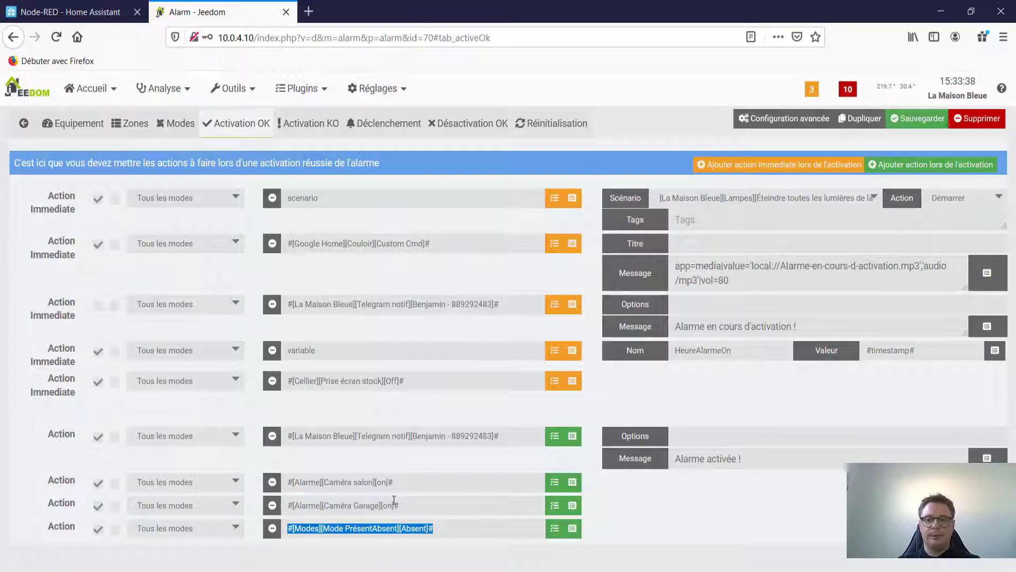
Review the Déclenchement actions, highlighting the Pensez-a-desactiver-l-alarme.mp3 and Alarme-declenchee.mp3 messages and the Sirène Sound 1 High command.
click(365, 136)
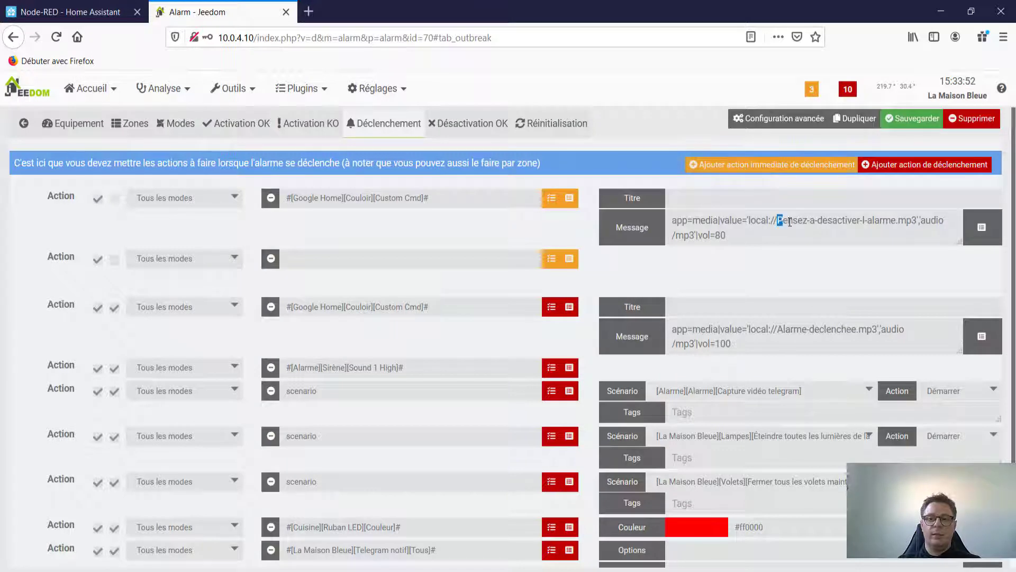
drag(777, 220, 908, 221)
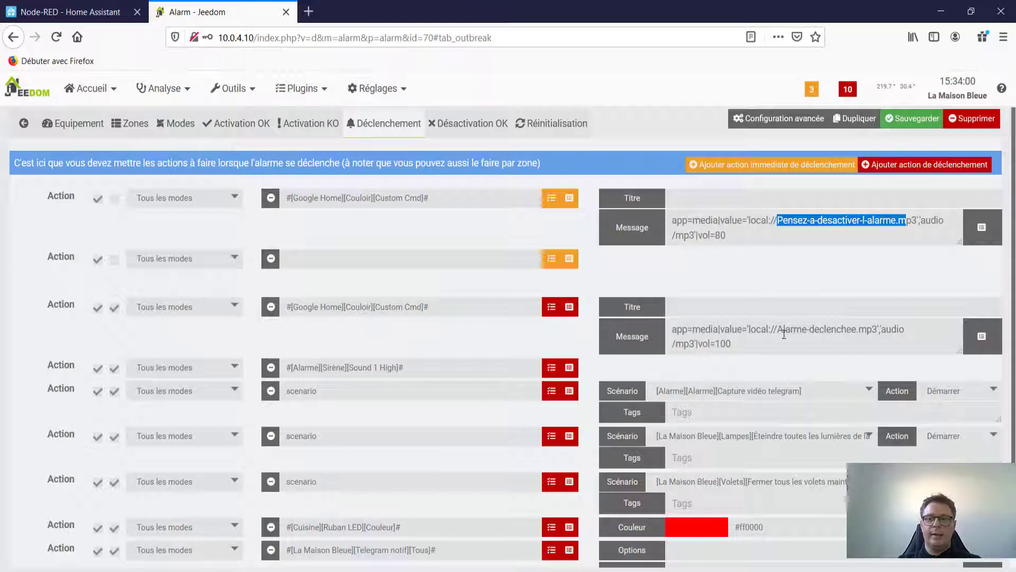
drag(780, 330, 878, 326)
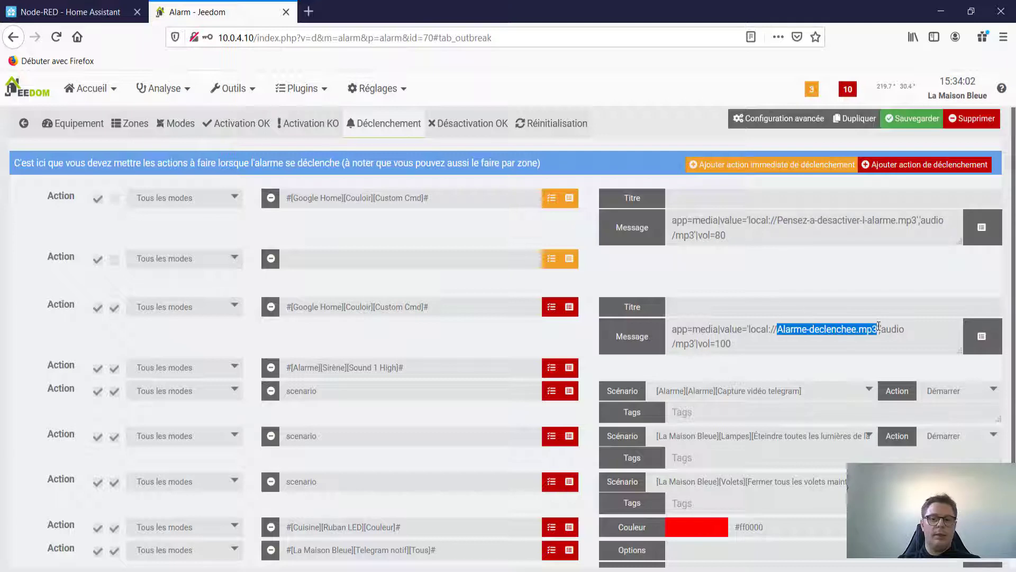
scroll(704, 333, down, 1)
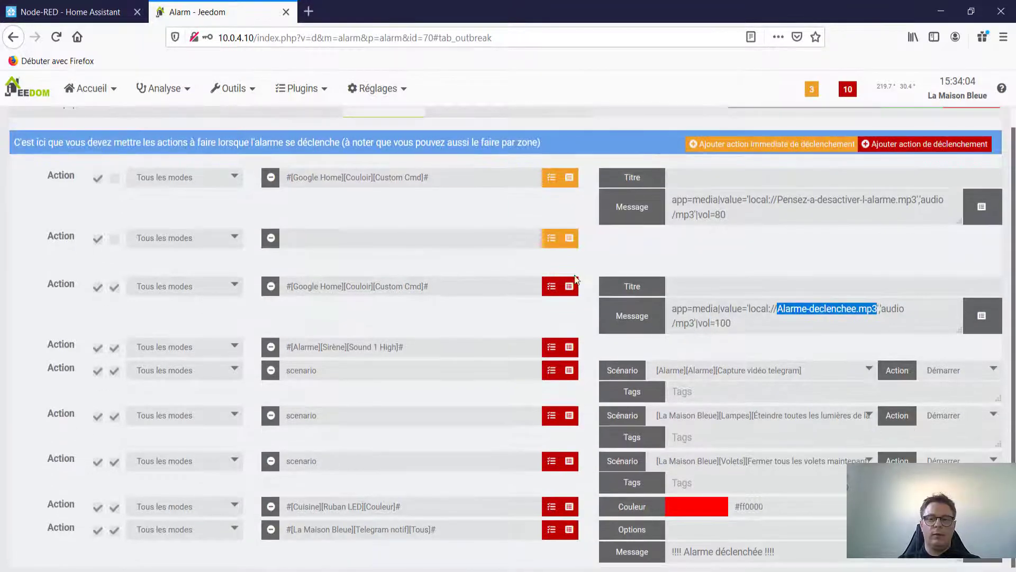
drag(415, 347, 278, 350)
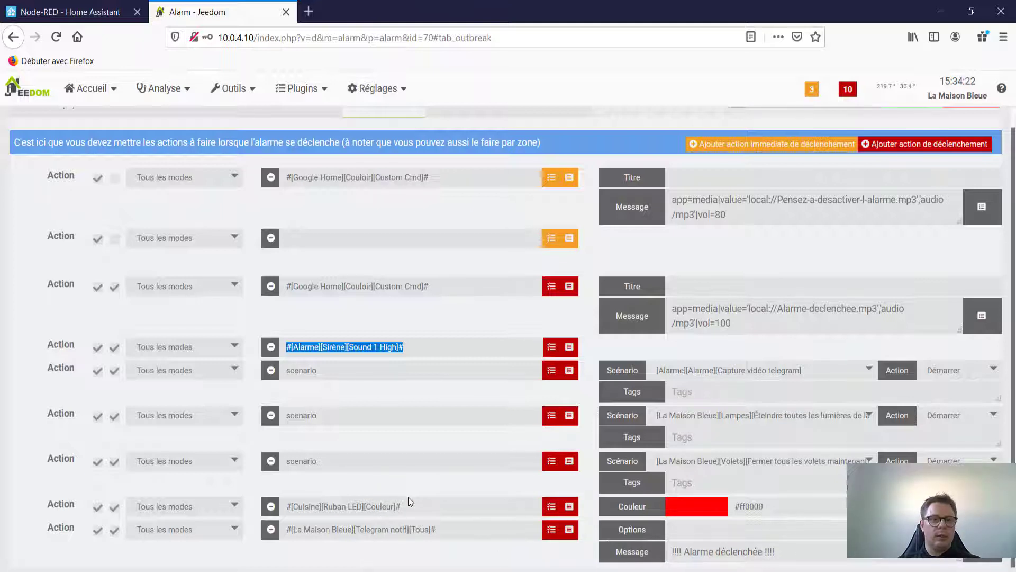
scroll(399, 425, up, 1)
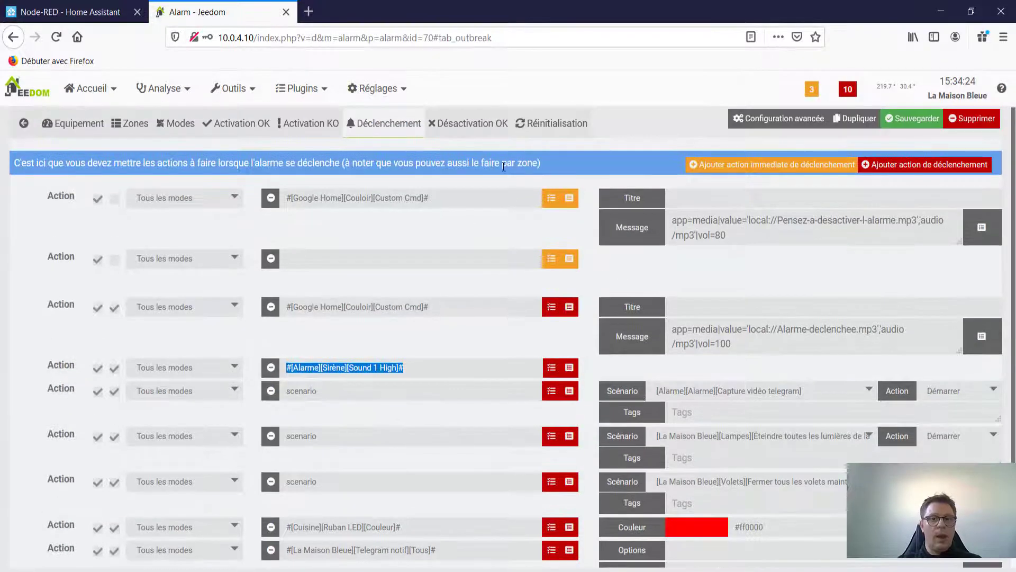
Review the Désactivation OK and Réinitialisation actions, and return through the modes to the alarm's zones.
click(479, 128)
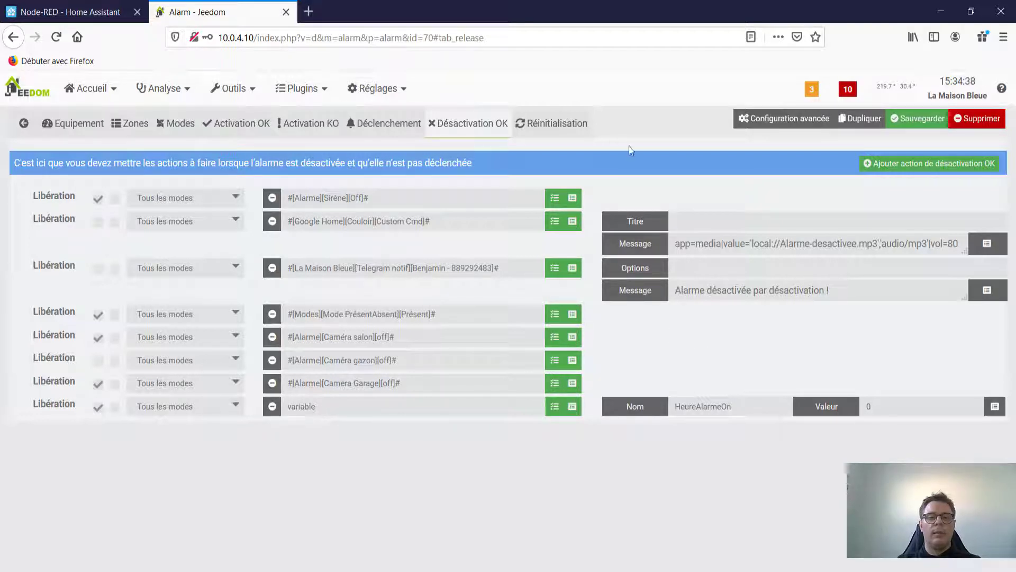
click(541, 124)
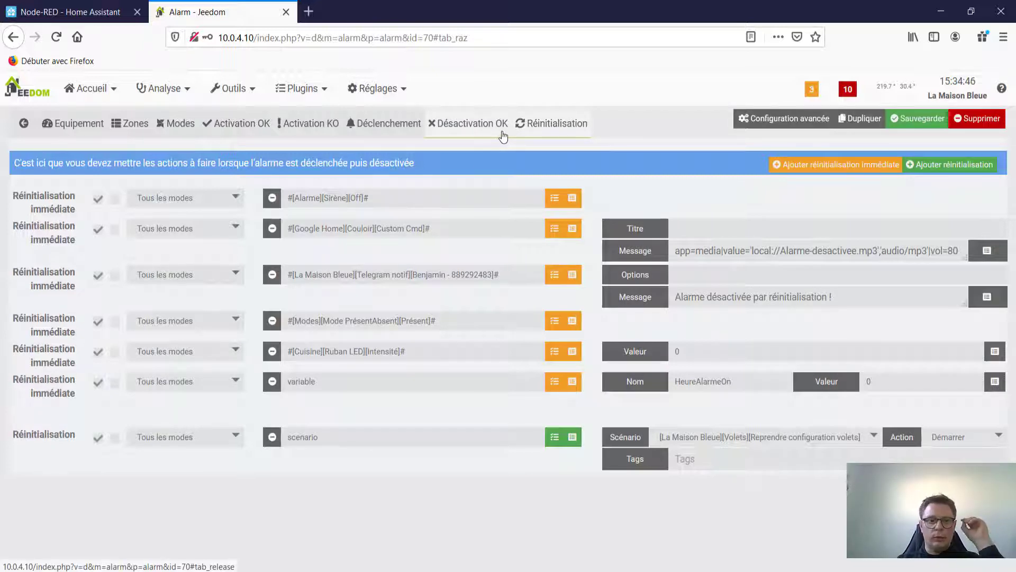
click(160, 129)
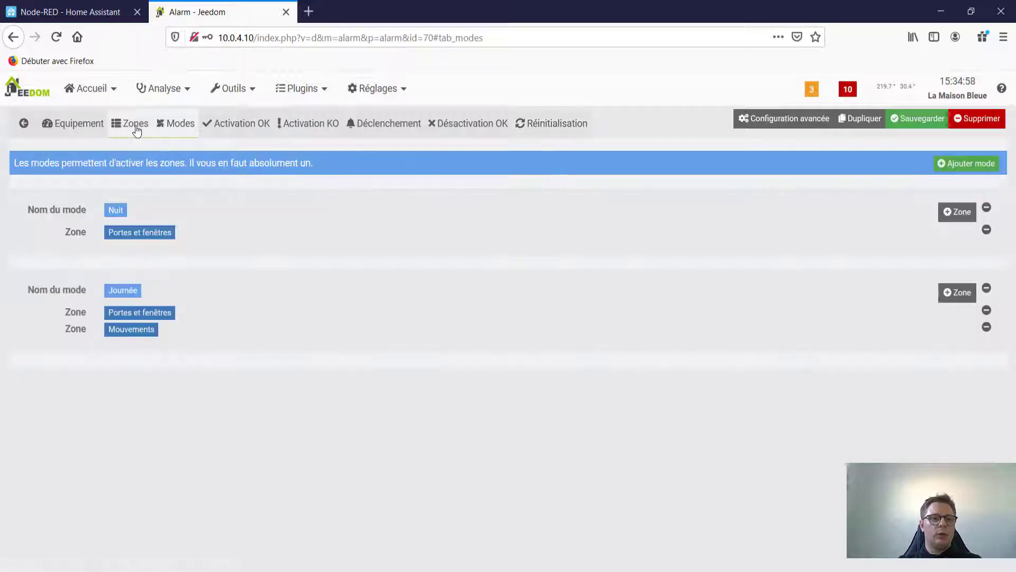
click(136, 127)
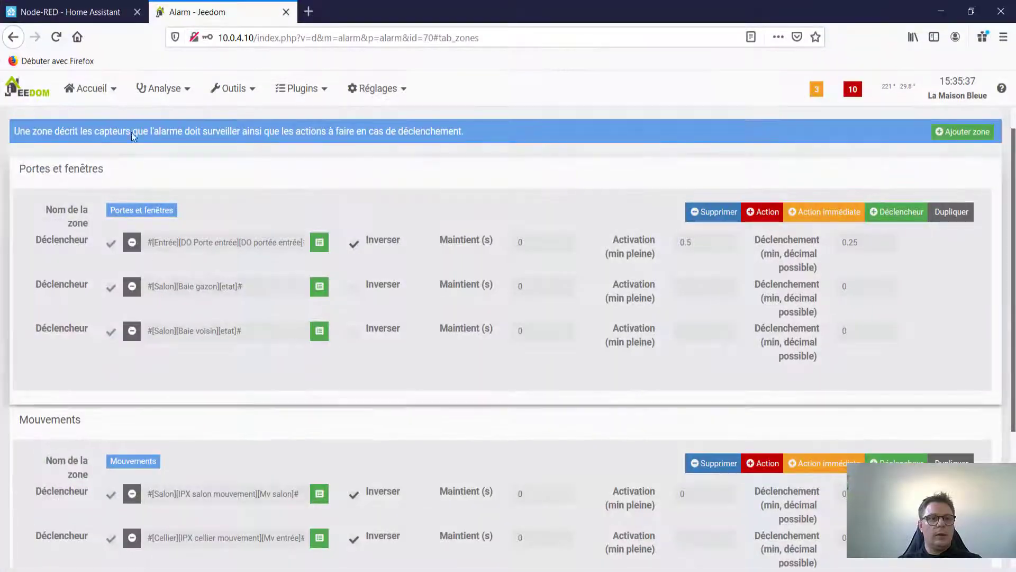
Switch to Node-RED, highlight the MV couloir chambre detector's entity ID and on state condition, and close it without changes.
click(75, 6)
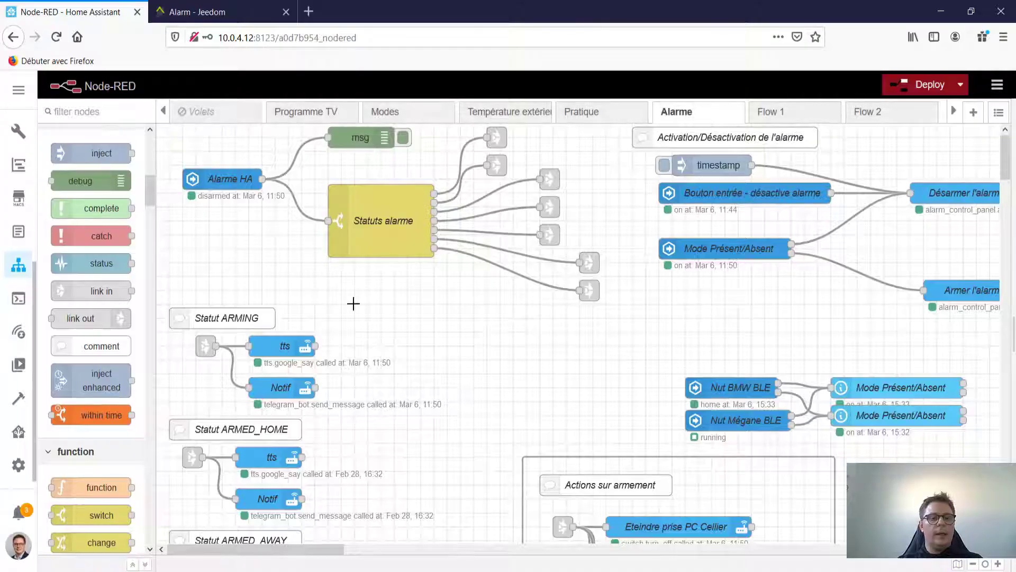
scroll(328, 339, down, 5)
scroll(313, 376, down, 3)
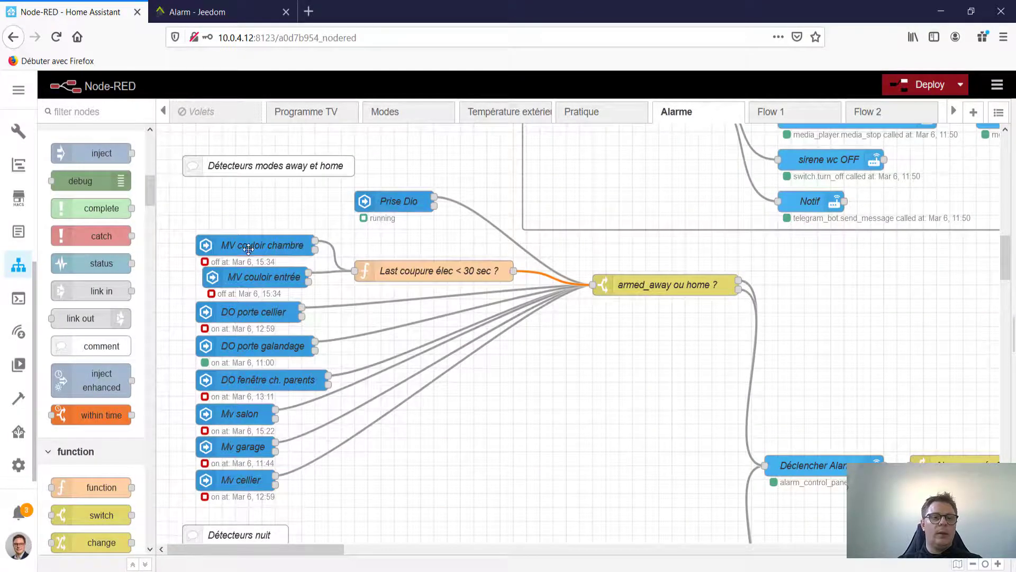
double_click(277, 247)
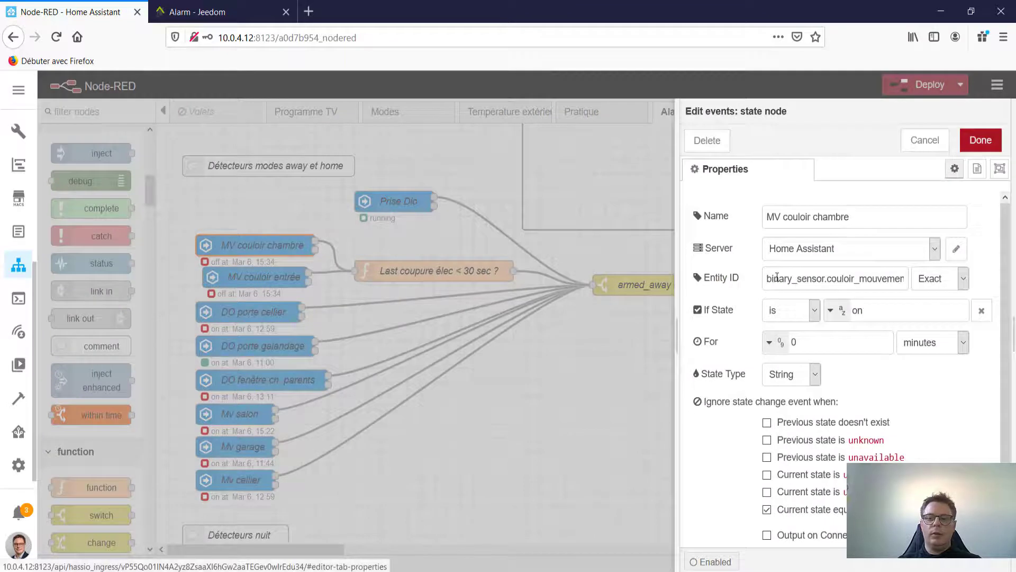
drag(833, 279, 901, 279)
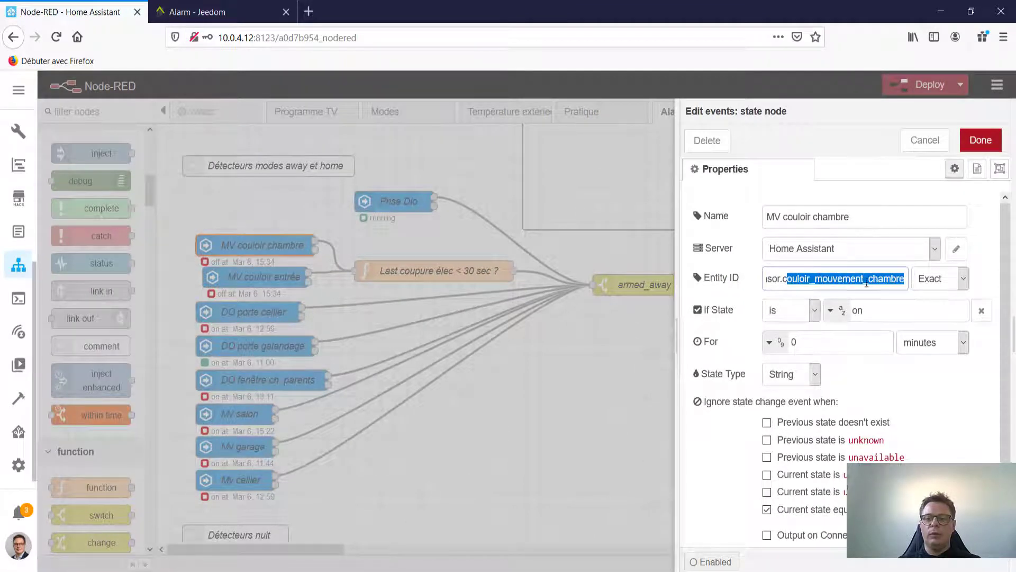
drag(875, 310, 847, 309)
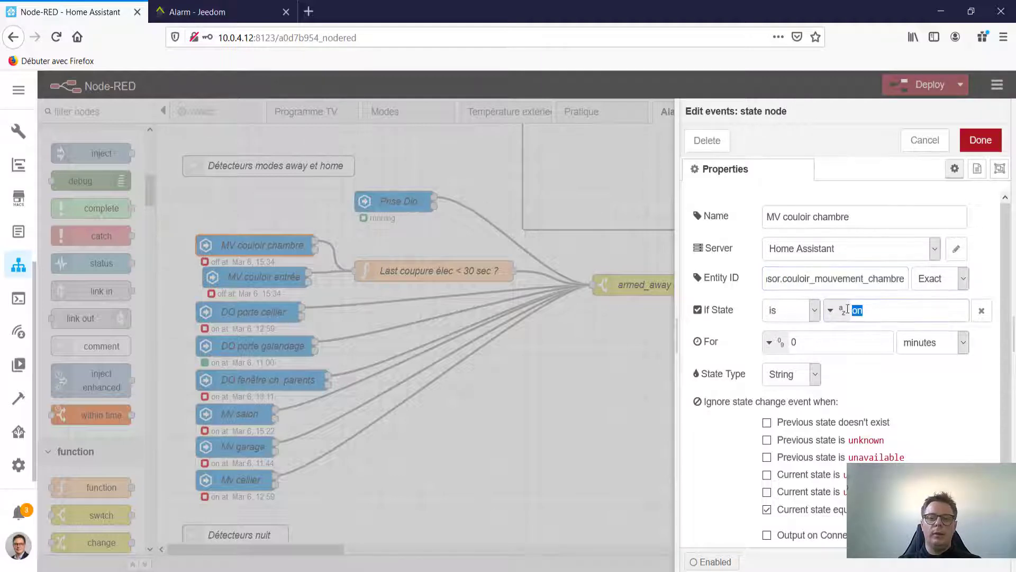
click(910, 150)
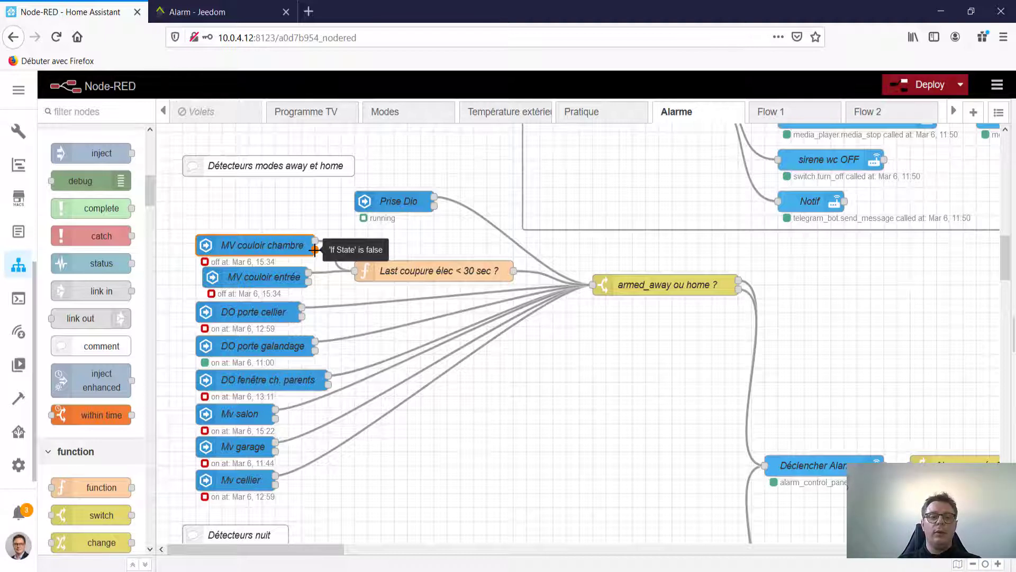
Look over the alarm status branches up to the Statuts alarme switch, and switch back to Jeedom to compare its zone triggers.
scroll(364, 364, up, 8)
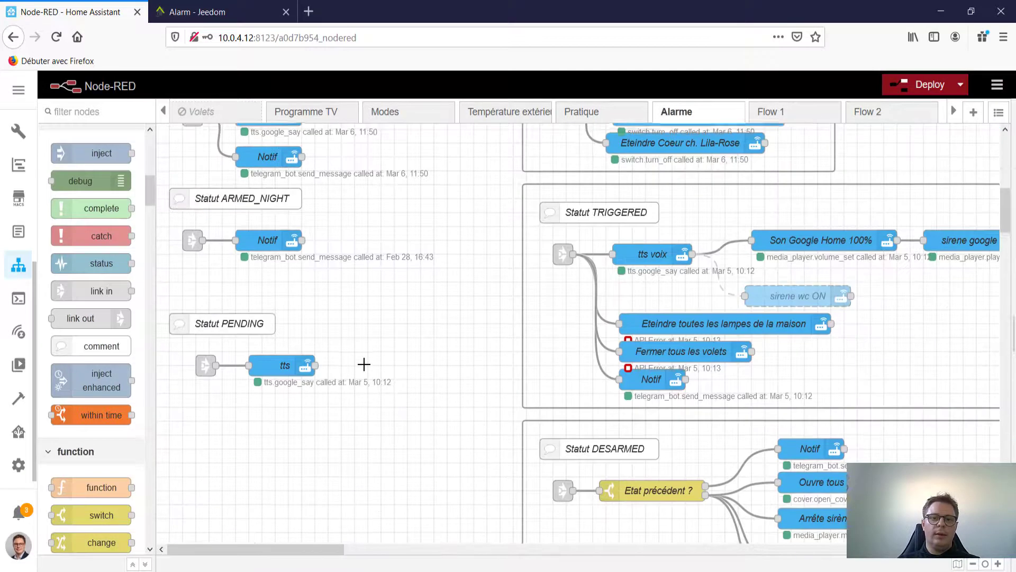
scroll(364, 364, up, 9)
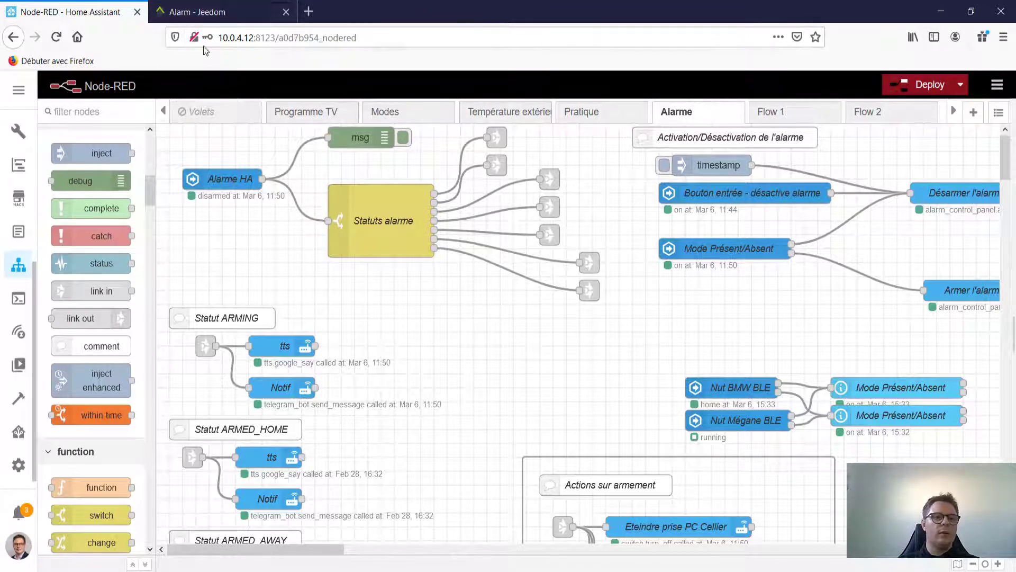
click(228, 12)
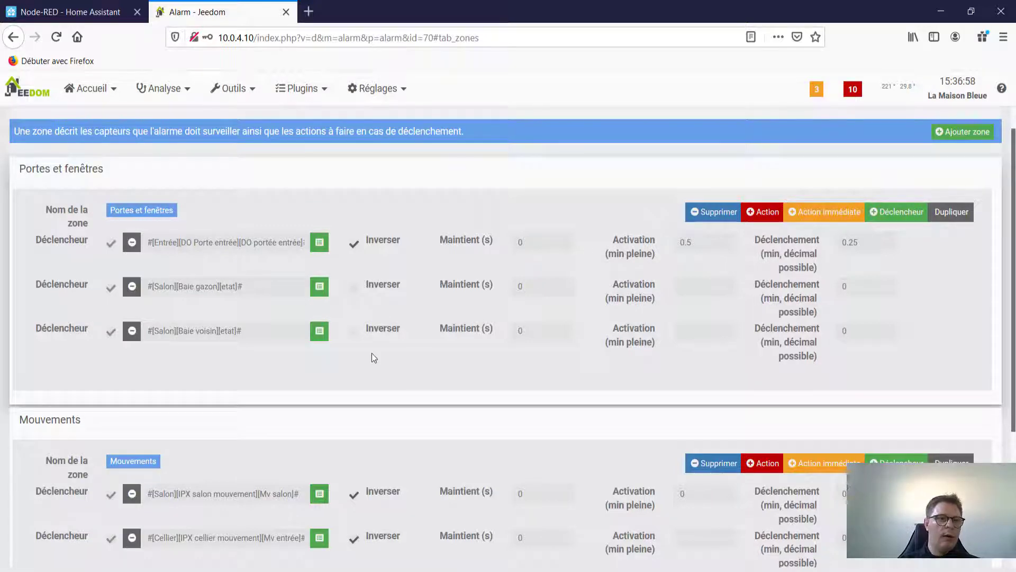
scroll(151, 338, down, 4)
scroll(151, 335, up, 5)
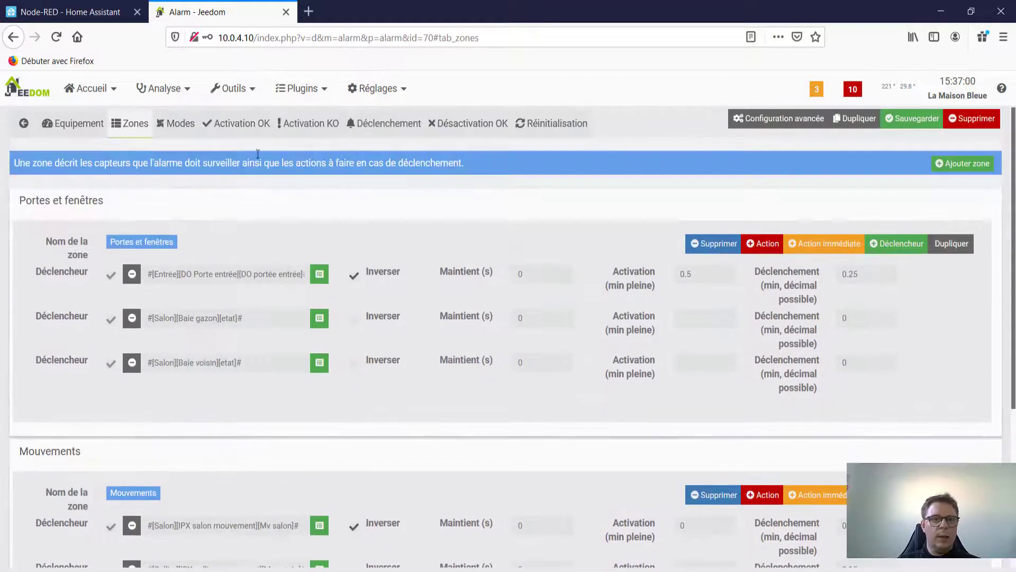
Review Jeedom's Activation OK actions, and switch to Node-RED to compare them with the alarm status branches.
click(238, 123)
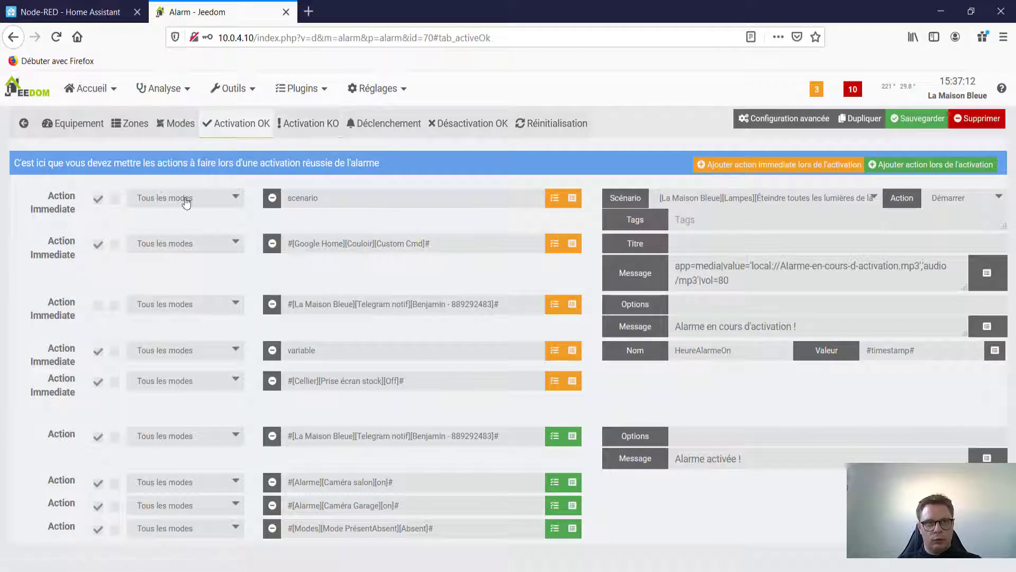
mouse_move(233, 87)
click(69, 12)
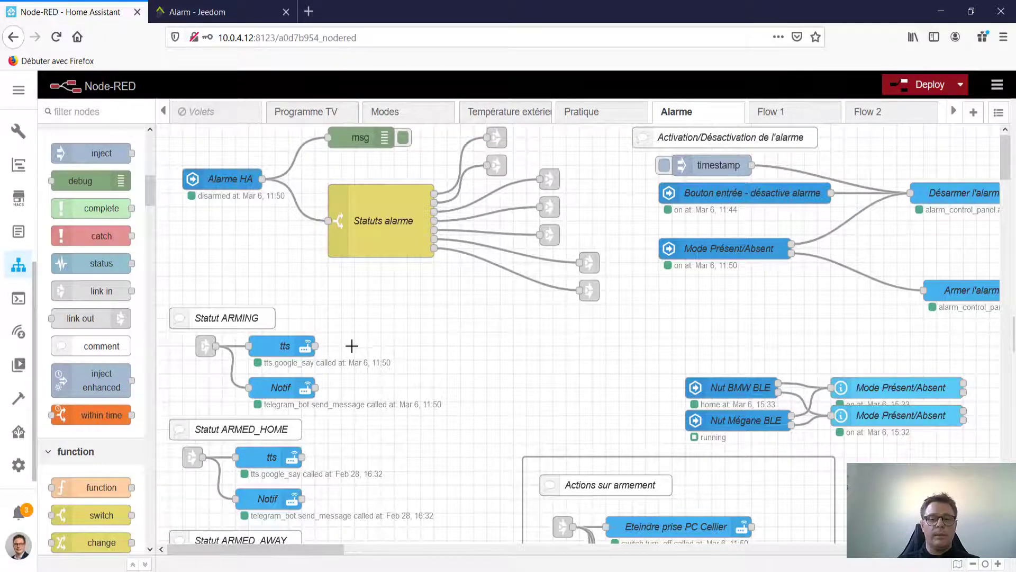
scroll(354, 352, down, 5)
scroll(361, 357, up, 5)
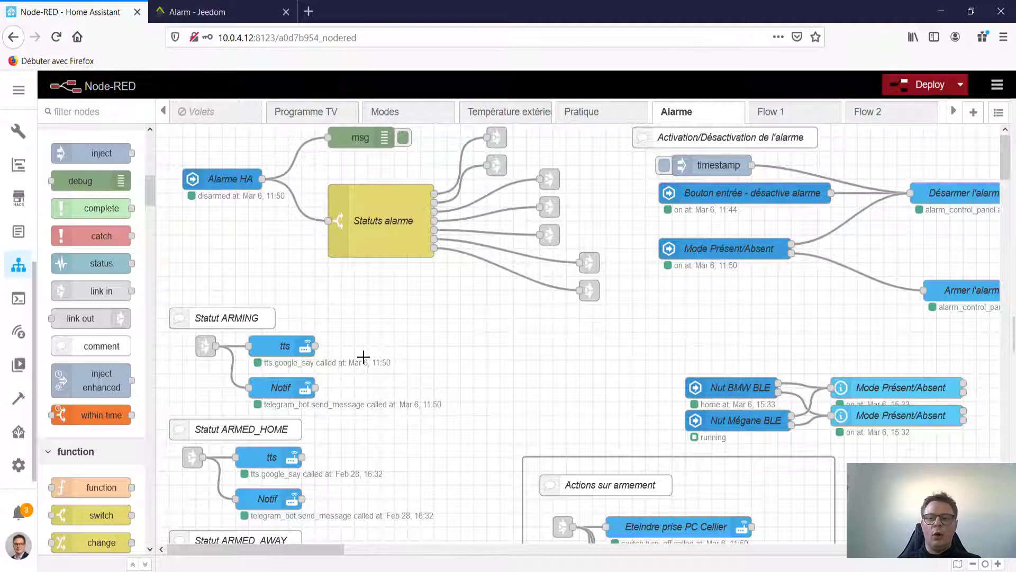
Highlight the Activation/Désactivation de l'alarme group, its Bouton entrée - désactive alarme trigger and its Mode Présent/Absent trigger.
drag(320, 552, 388, 554)
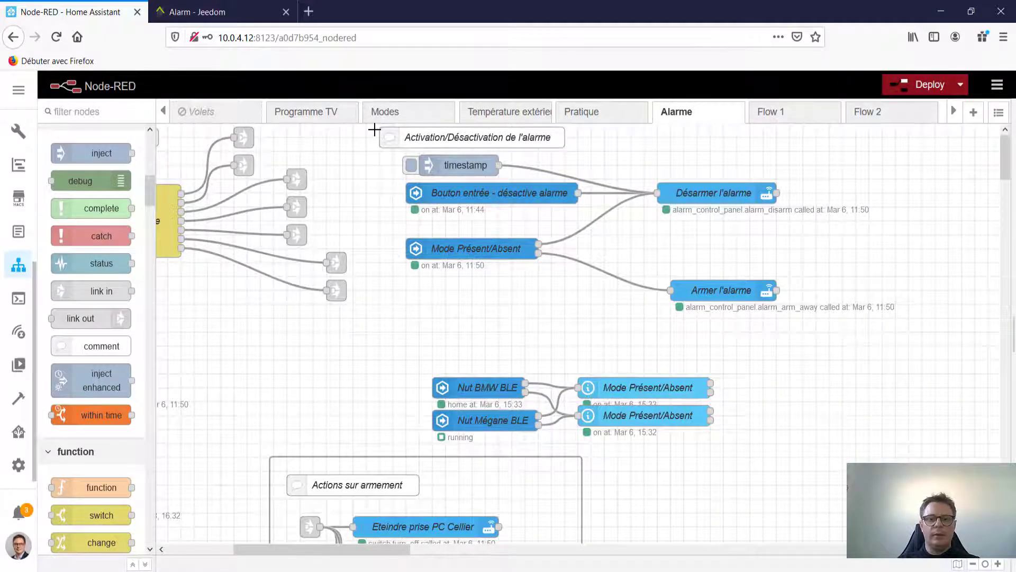
drag(374, 130, 927, 328)
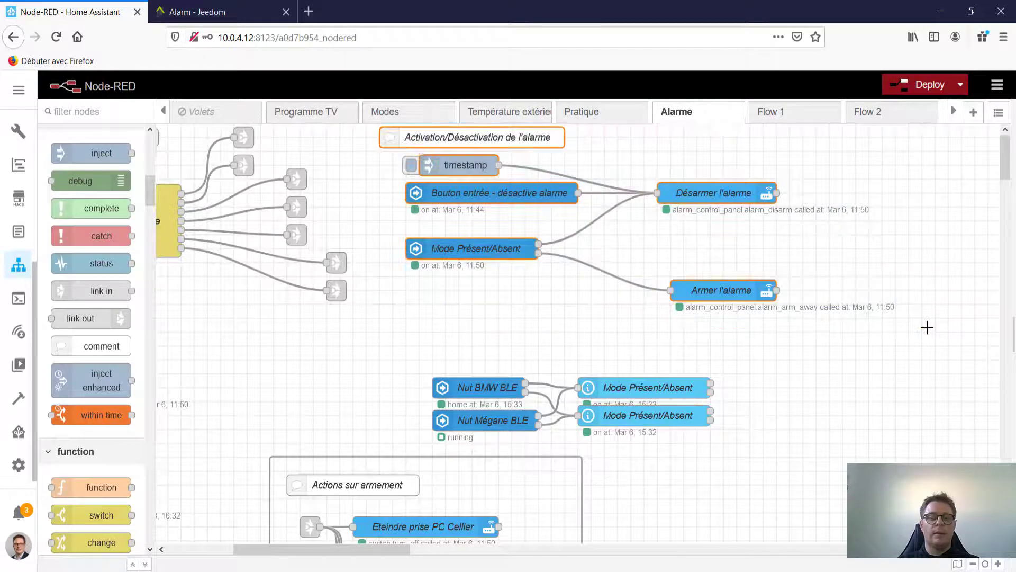
click(568, 334)
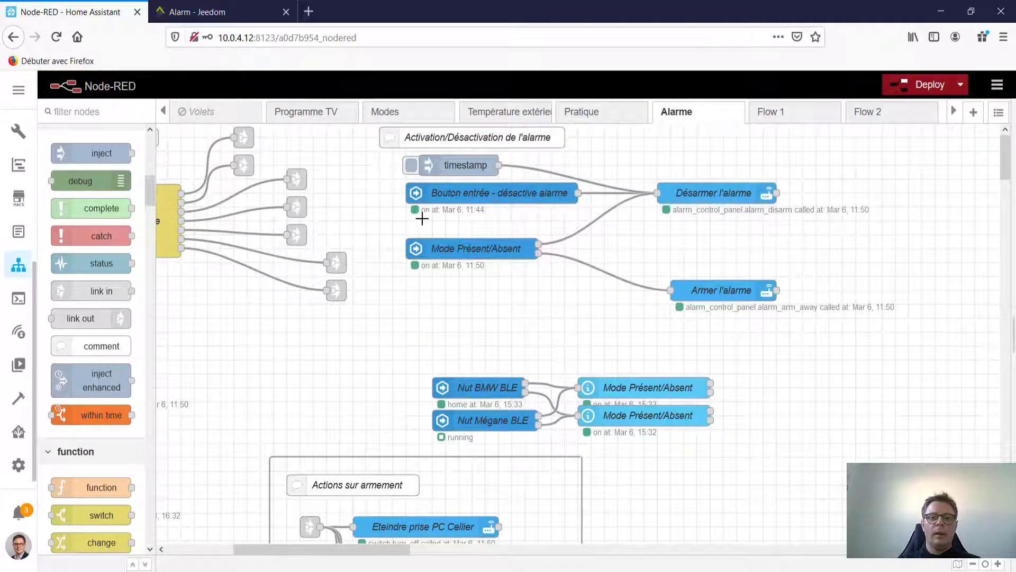
click(530, 197)
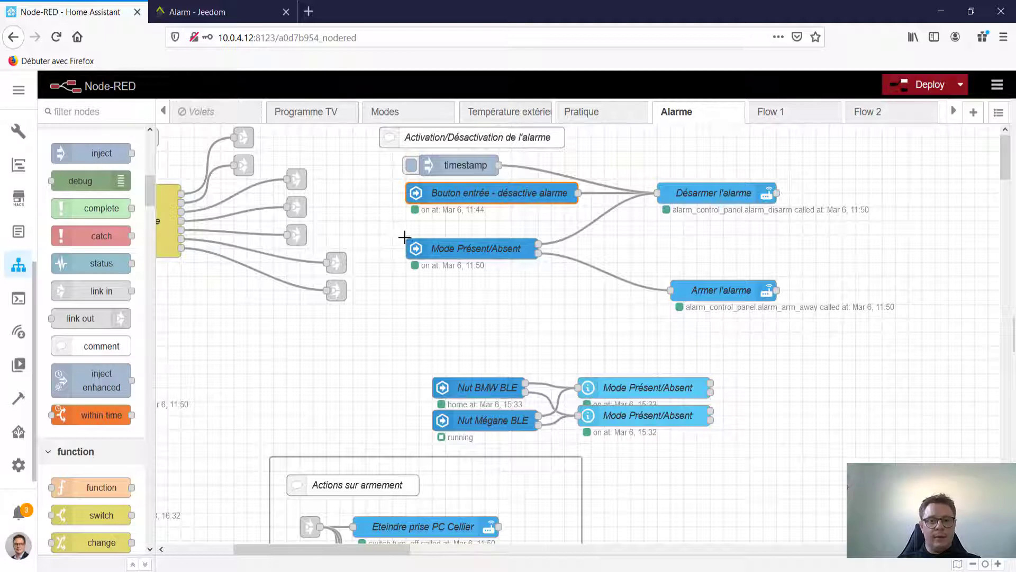
drag(394, 232, 559, 271)
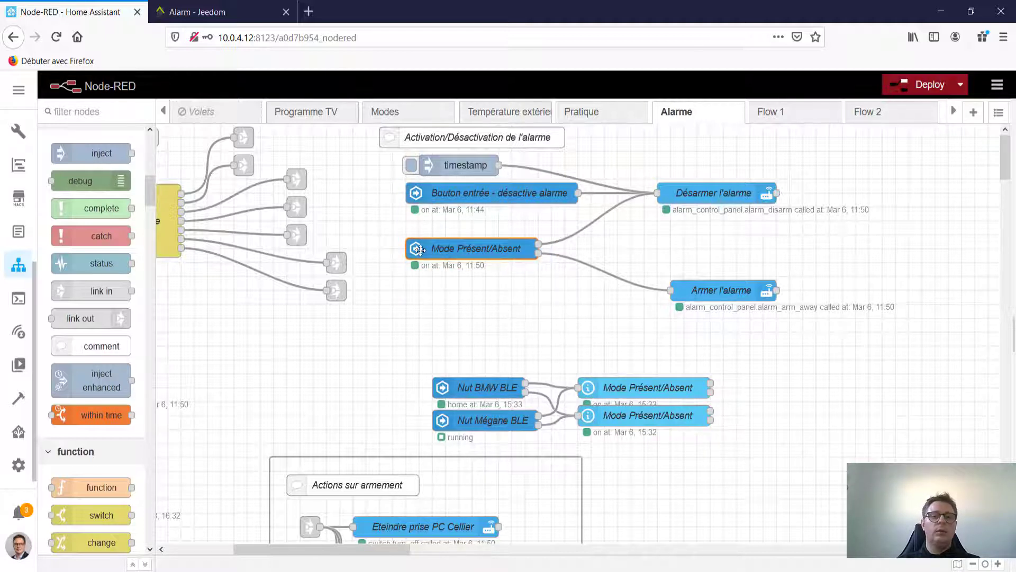
Inspect the Mode Présent/Absent trigger's properties, highlight its on state condition, and close it without changes.
double_click(464, 251)
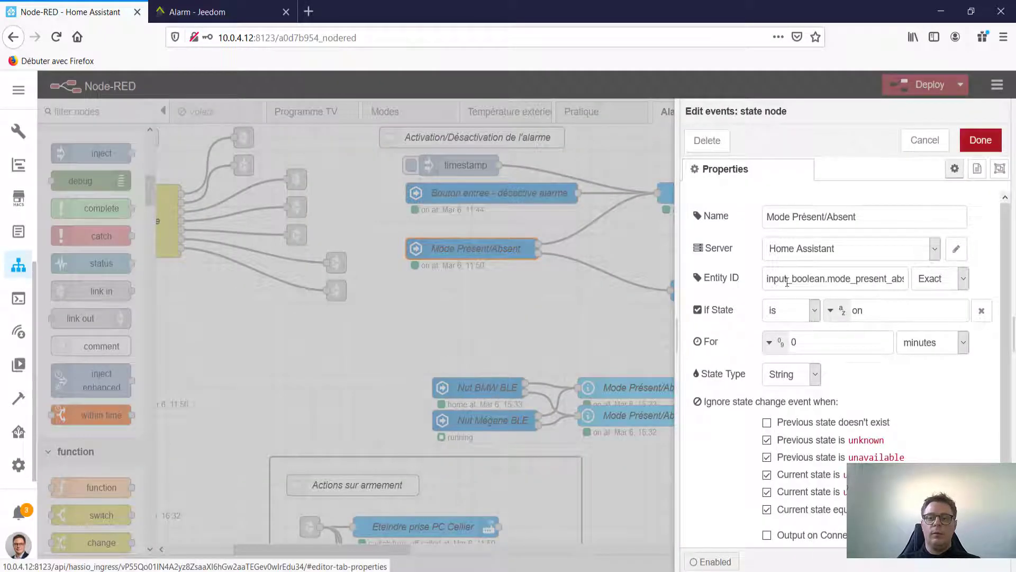
drag(876, 312, 847, 312)
click(921, 140)
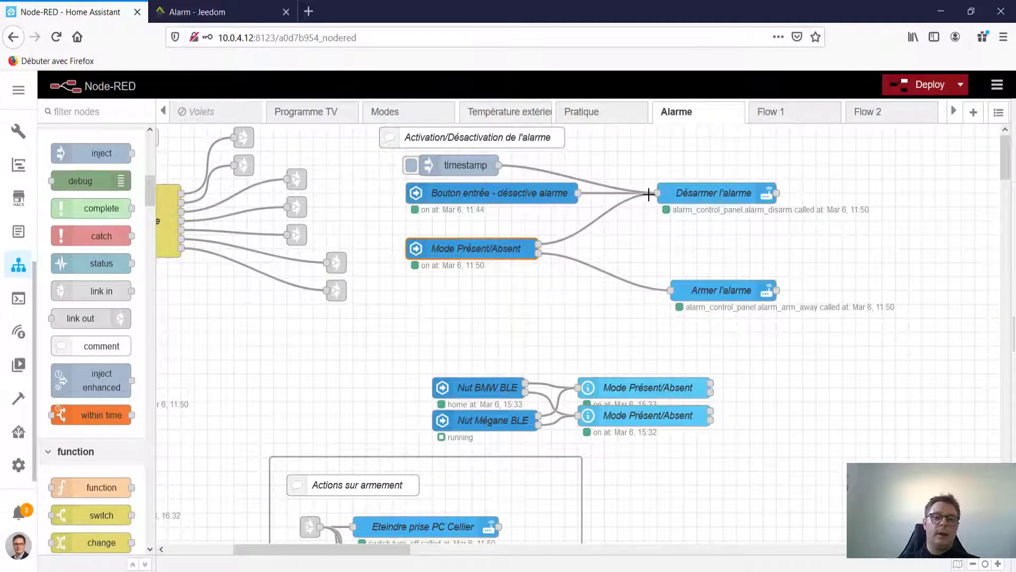
Open the Armer l'alarme service call, and highlight its alarm_control_panel domain and the alarme_maison part of its entity ID.
click(733, 296)
double_click(734, 296)
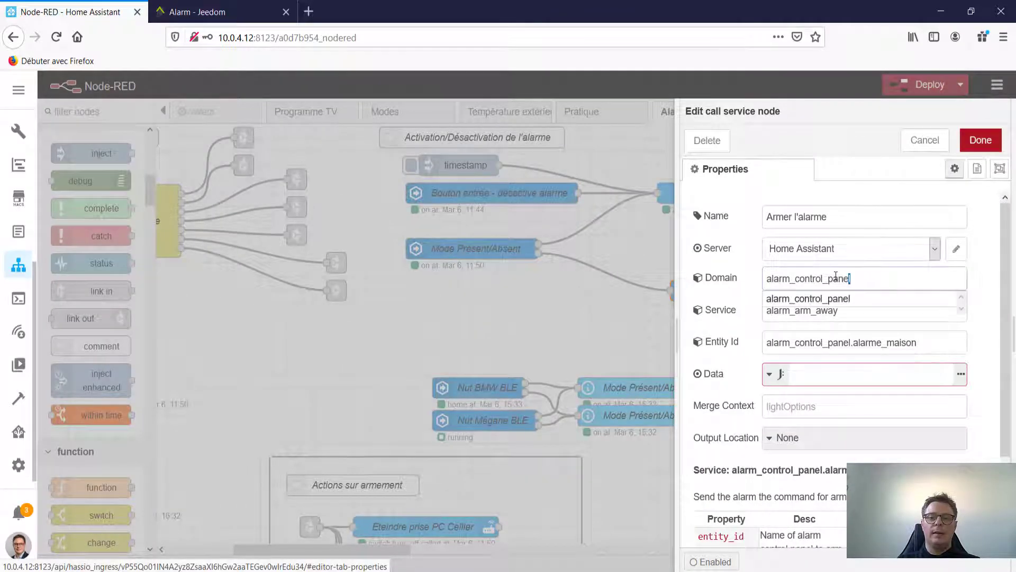
drag(851, 279, 757, 279)
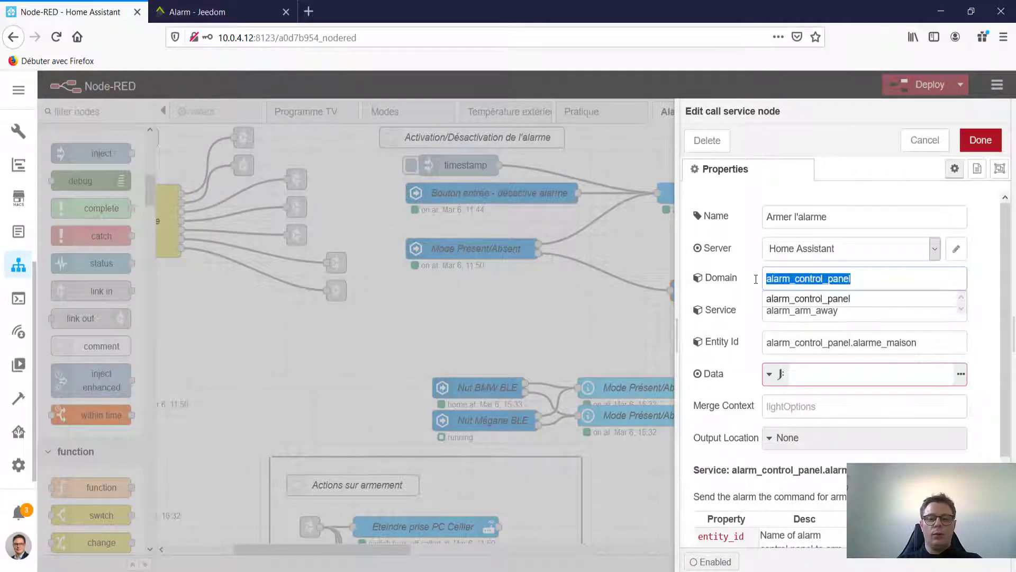
click(862, 276)
key(Tab)
key(Tab)
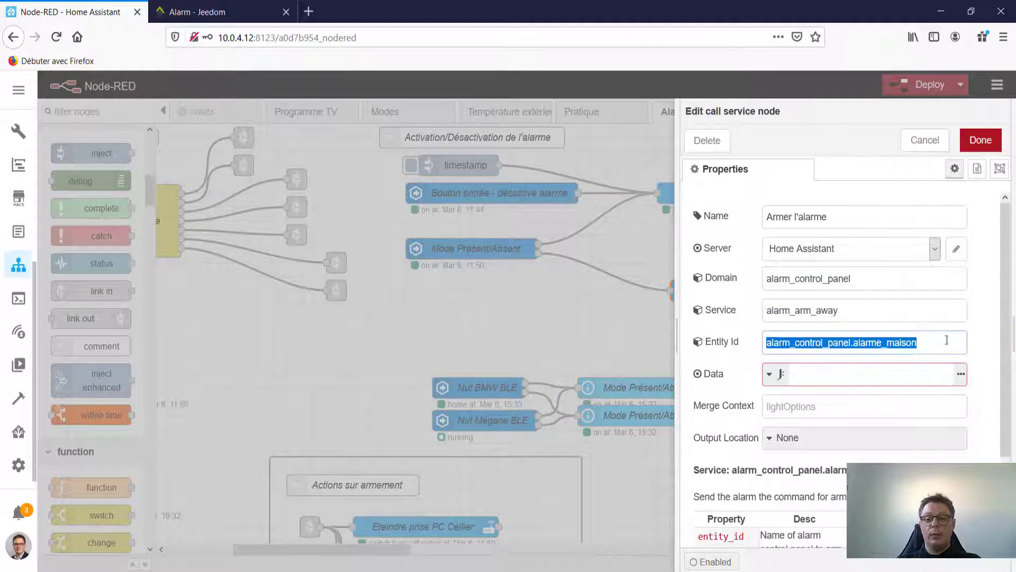
click(909, 341)
drag(909, 342, 852, 342)
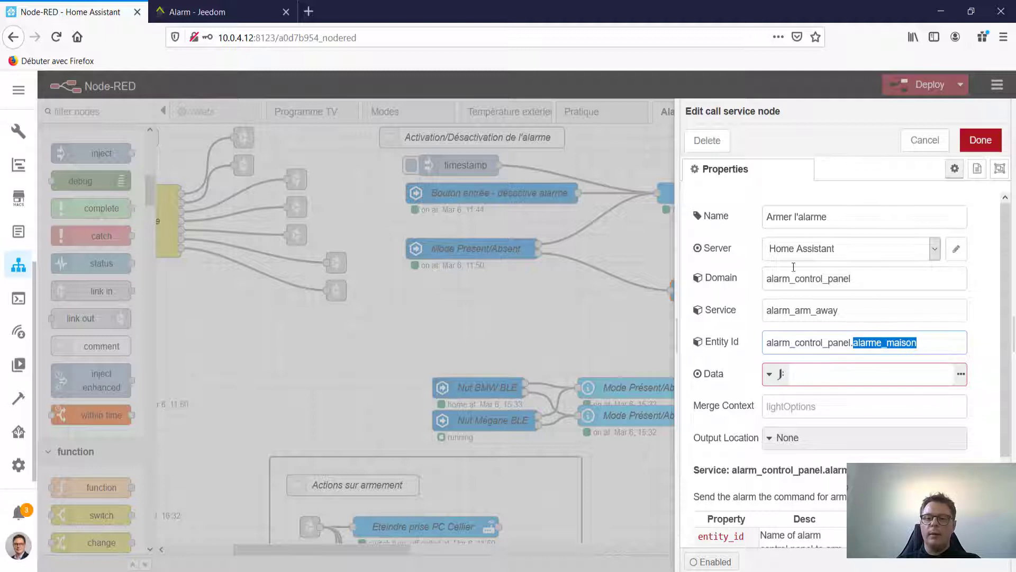
Highlight the Armer l'alarme node's domain and alarm_arm_away service, and close it without changes.
drag(896, 278, 774, 278)
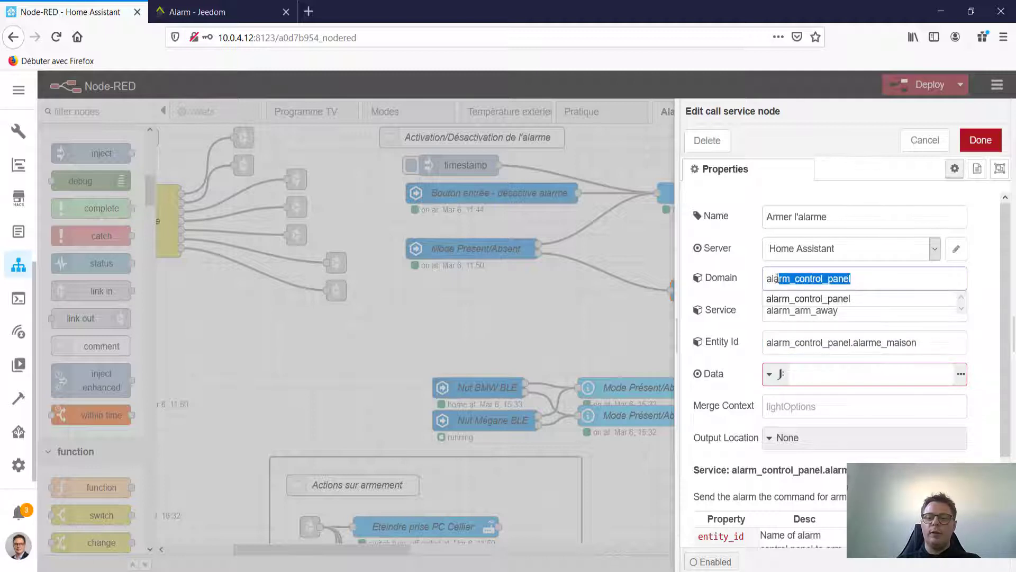
click(850, 313)
drag(796, 312, 748, 316)
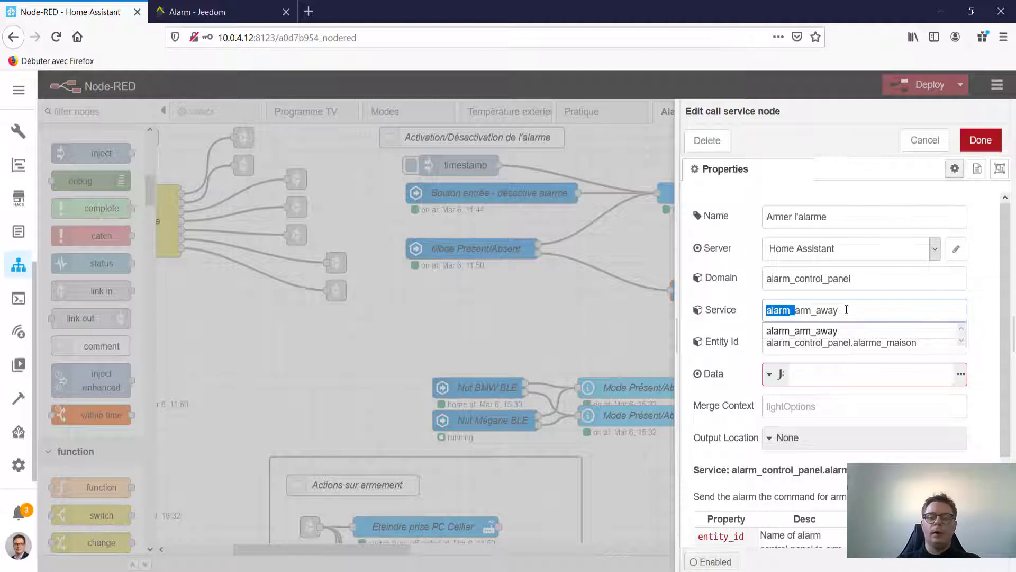
click(737, 320)
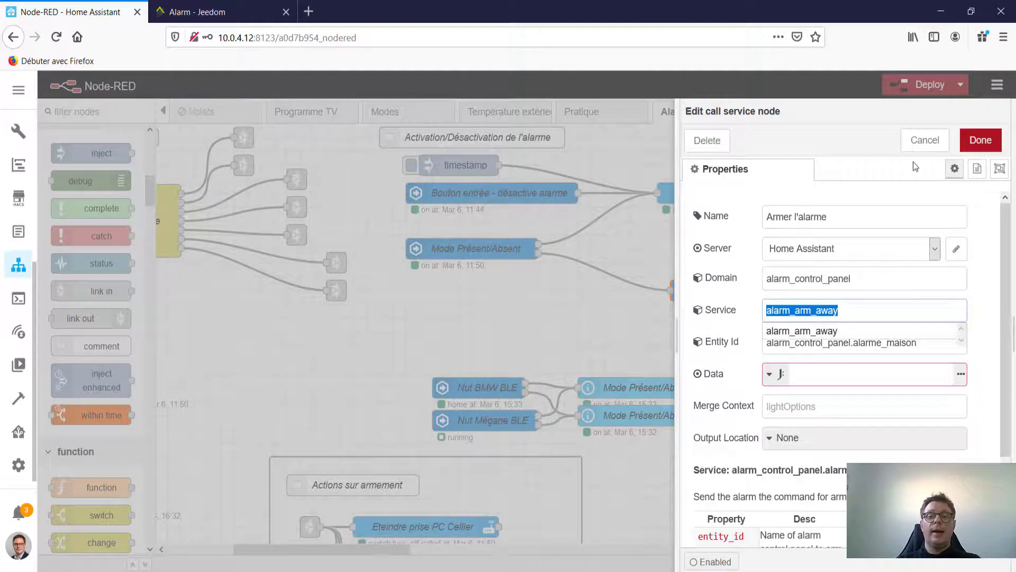
click(928, 148)
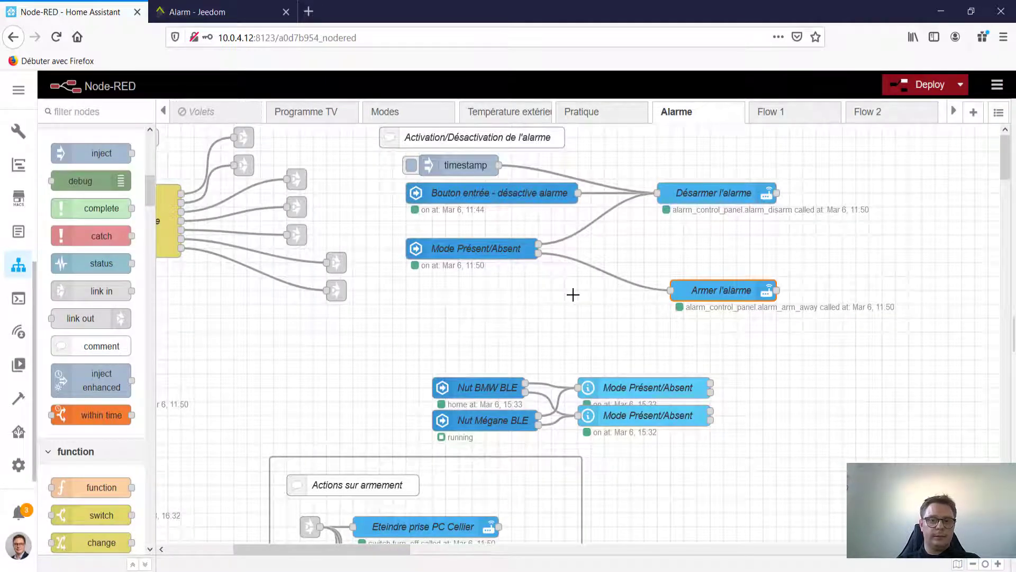
Move the Nut BMW BLE and Nut Mégane BLE triggers with their two Mode Présent/Absent nodes into line beneath the alarm's Mode Présent/Absent trigger.
click(516, 250)
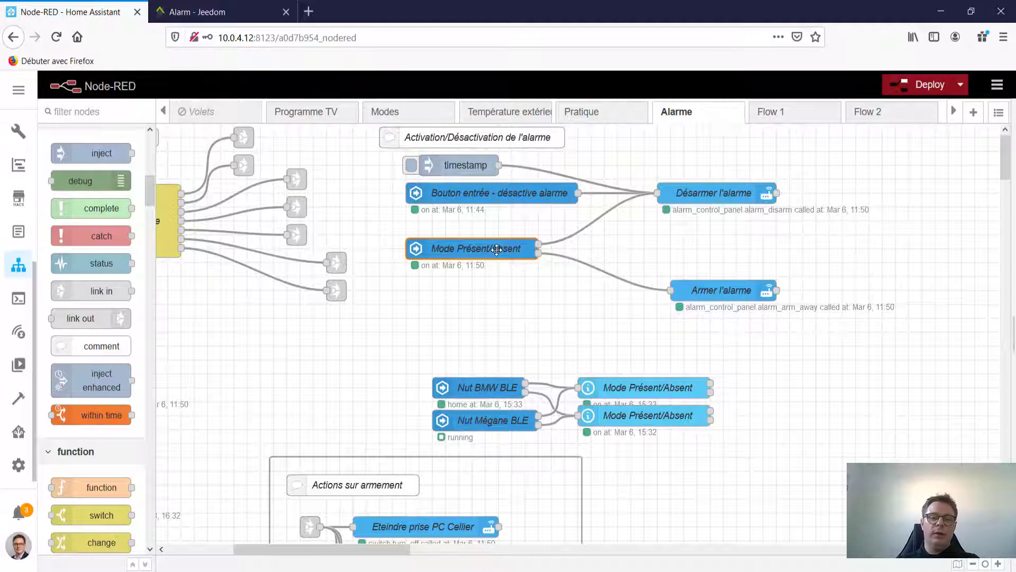
drag(419, 369, 679, 408)
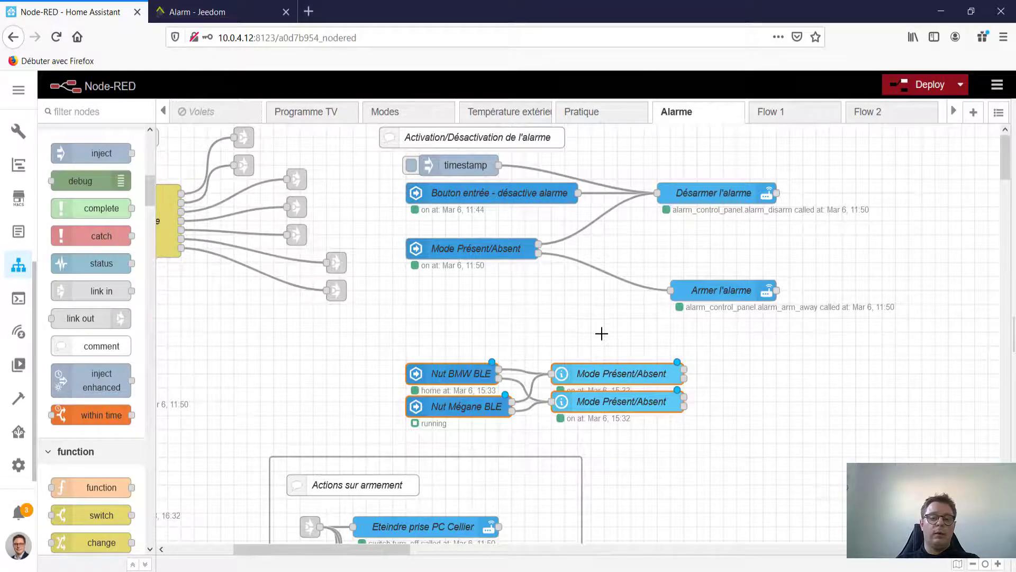
click(425, 360)
drag(384, 343, 718, 434)
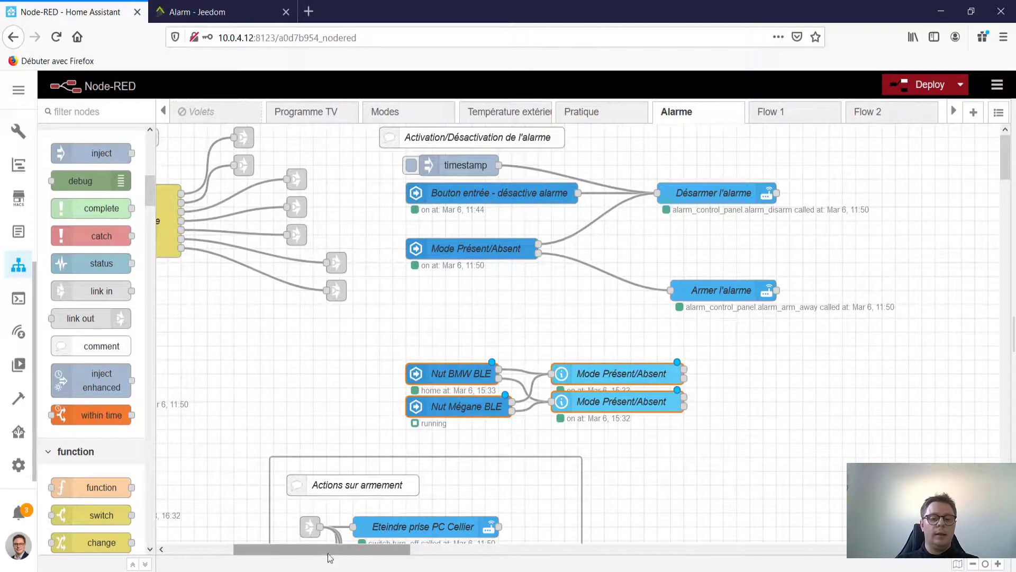
drag(329, 548, 250, 555)
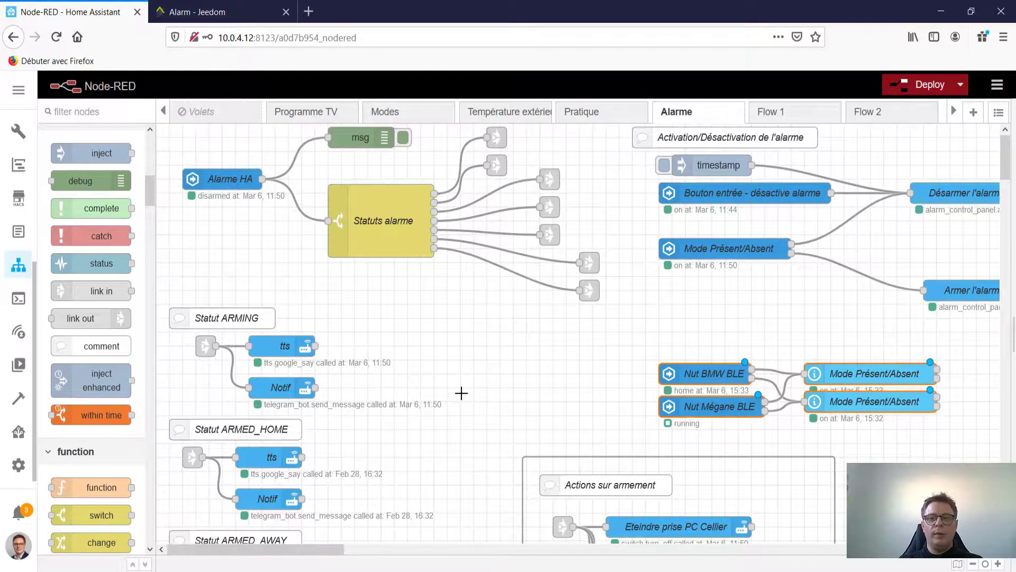